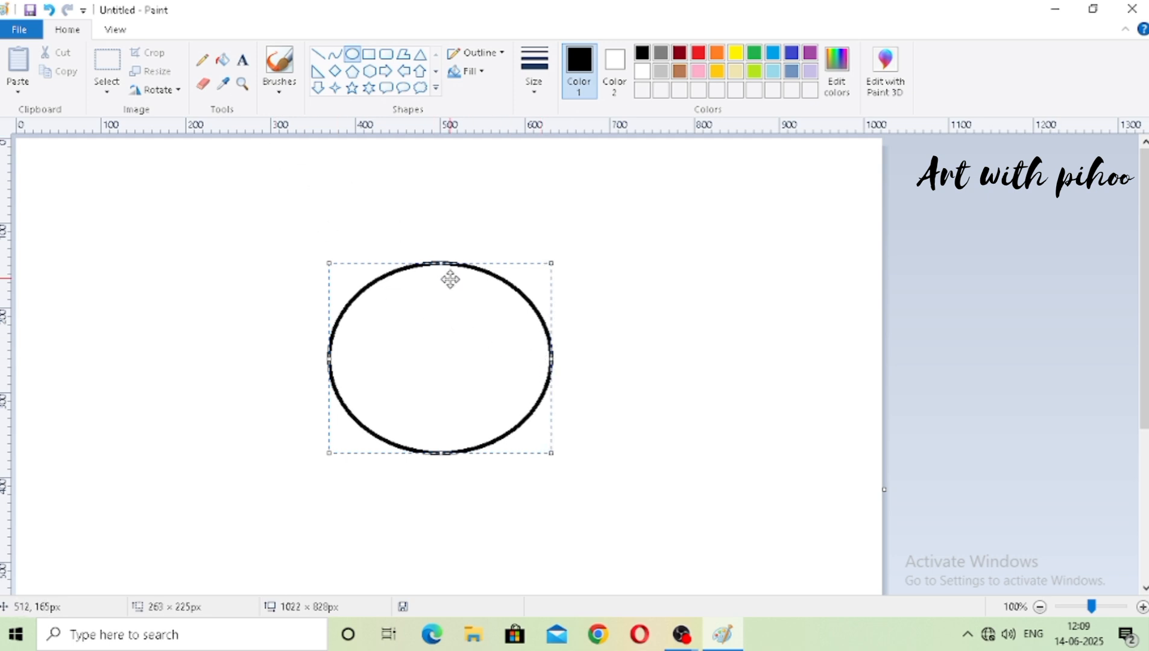
Thin the outline of the selected large oval to the second-thinnest line size.
{"action": "scroll", "coordinate": [419, 337], "scroll_direction": "down", "scroll_amount": 3}
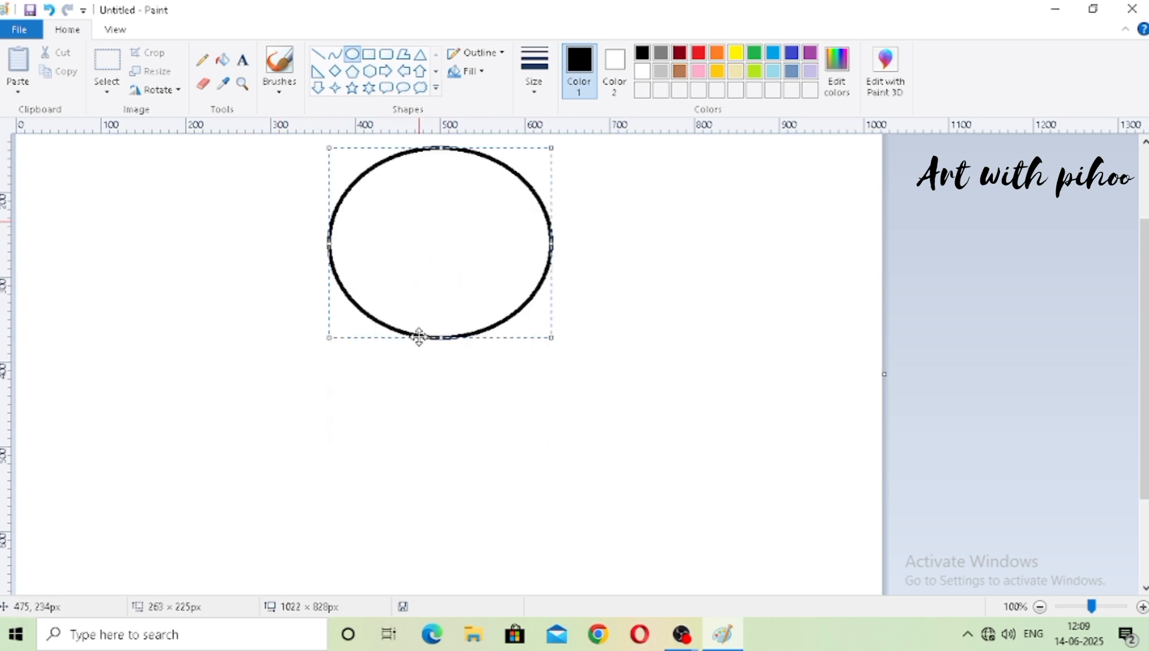
{"action": "scroll", "coordinate": [419, 336], "scroll_direction": "up", "scroll_amount": 3}
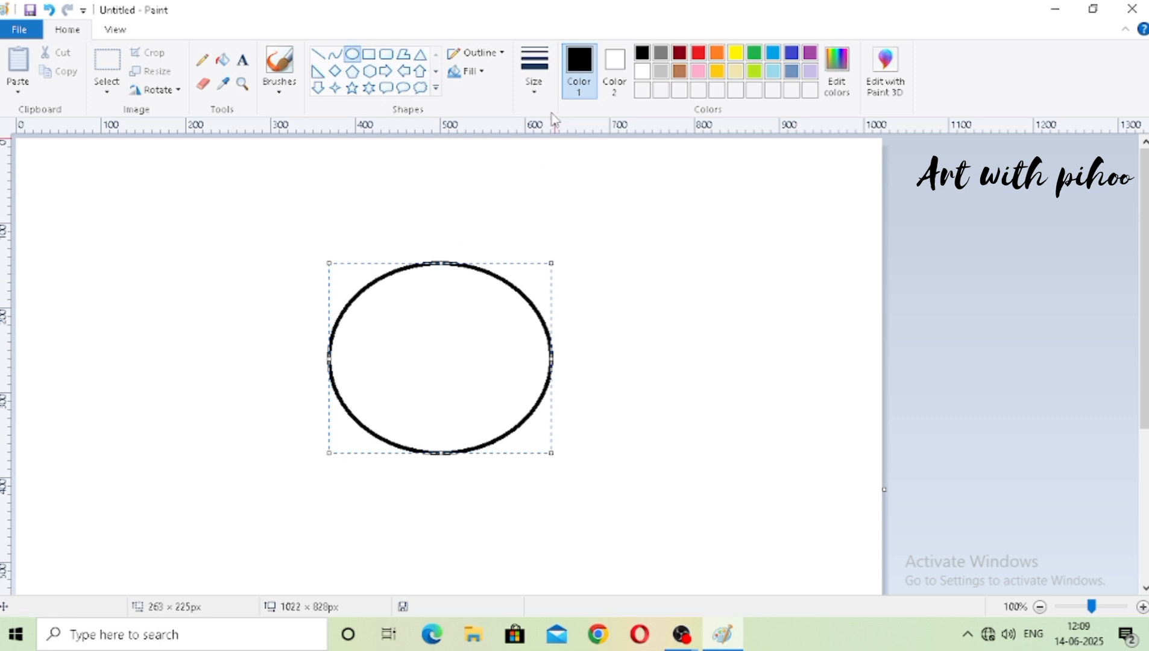
{"action": "left_click", "coordinate": [542, 91]}
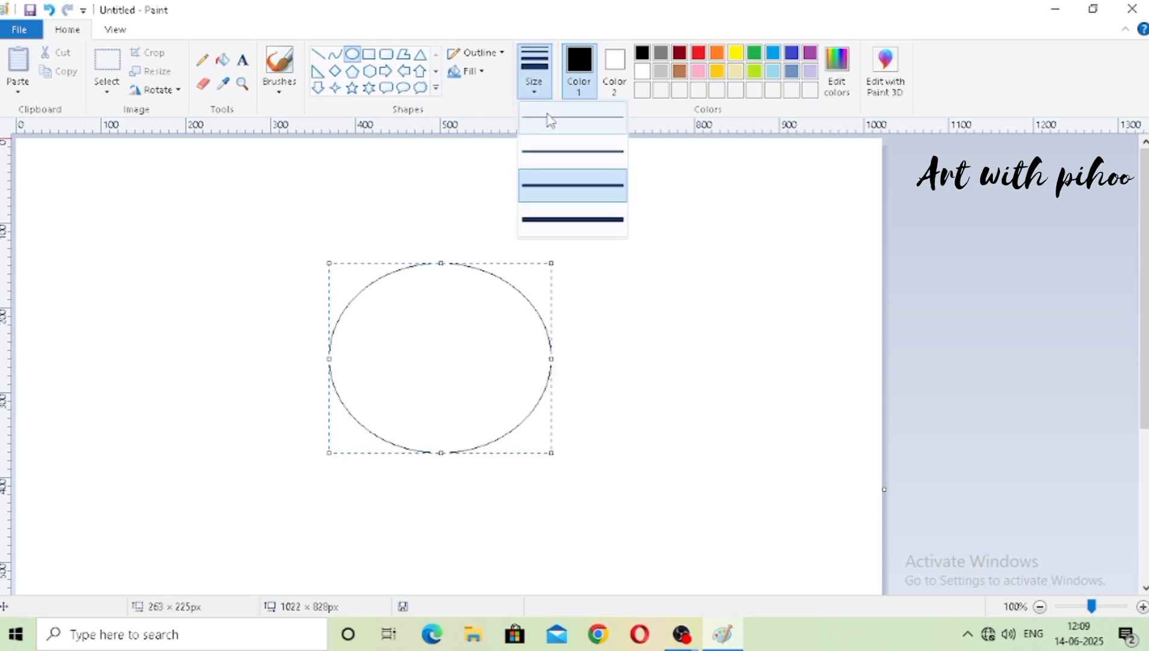
{"action": "left_click", "coordinate": [551, 150]}
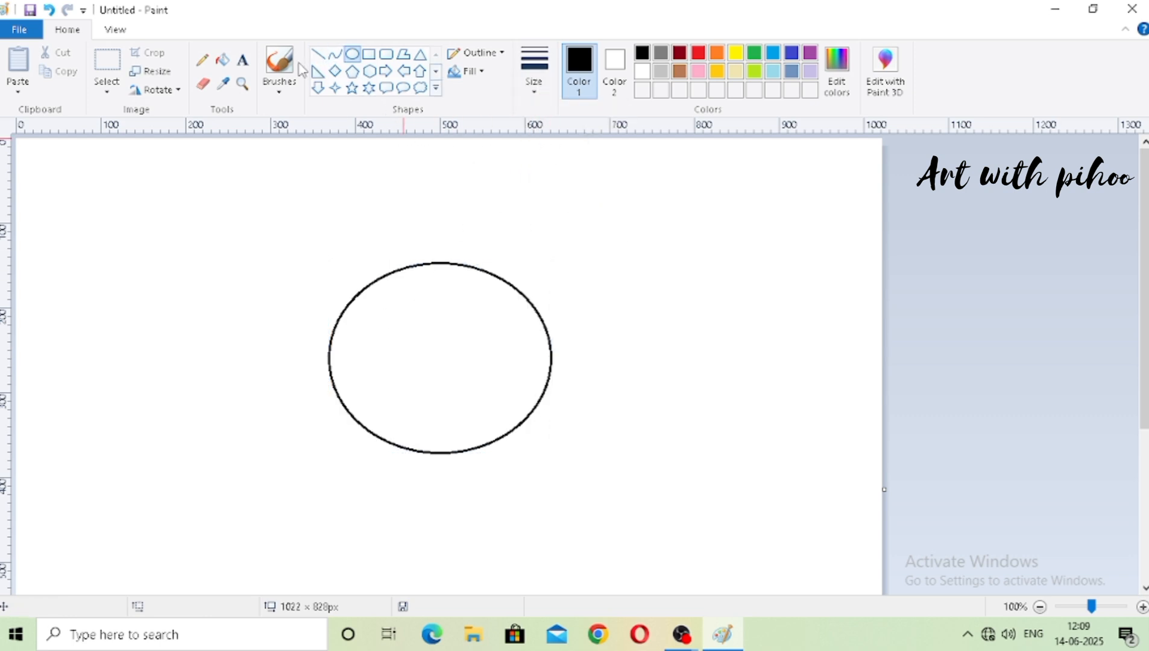
Draw a pointed cat ear on the upper left of the head with two connected curves.
{"action": "left_click", "coordinate": [199, 87]}
{"action": "left_click", "coordinate": [335, 54]}
{"action": "left_click_drag", "start_coordinate": [336, 267], "coordinate": [340, 315]}
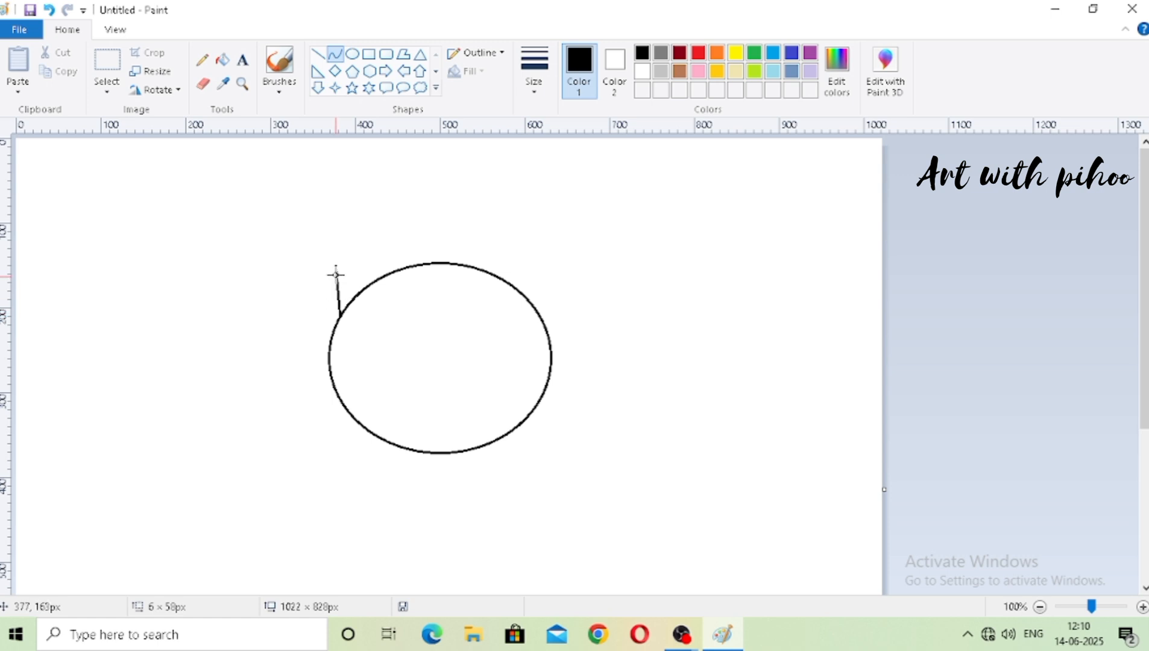
{"action": "mouse_move", "coordinate": [334, 275]}
{"action": "left_mouse_down"}
{"action": "mouse_move", "coordinate": [336, 287]}
{"action": "mouse_move", "coordinate": [317, 277]}
{"action": "mouse_move", "coordinate": [345, 261]}
{"action": "mouse_move", "coordinate": [376, 278]}
{"action": "mouse_move", "coordinate": [339, 268]}
{"action": "mouse_move", "coordinate": [367, 269]}
{"action": "left_mouse_up"}
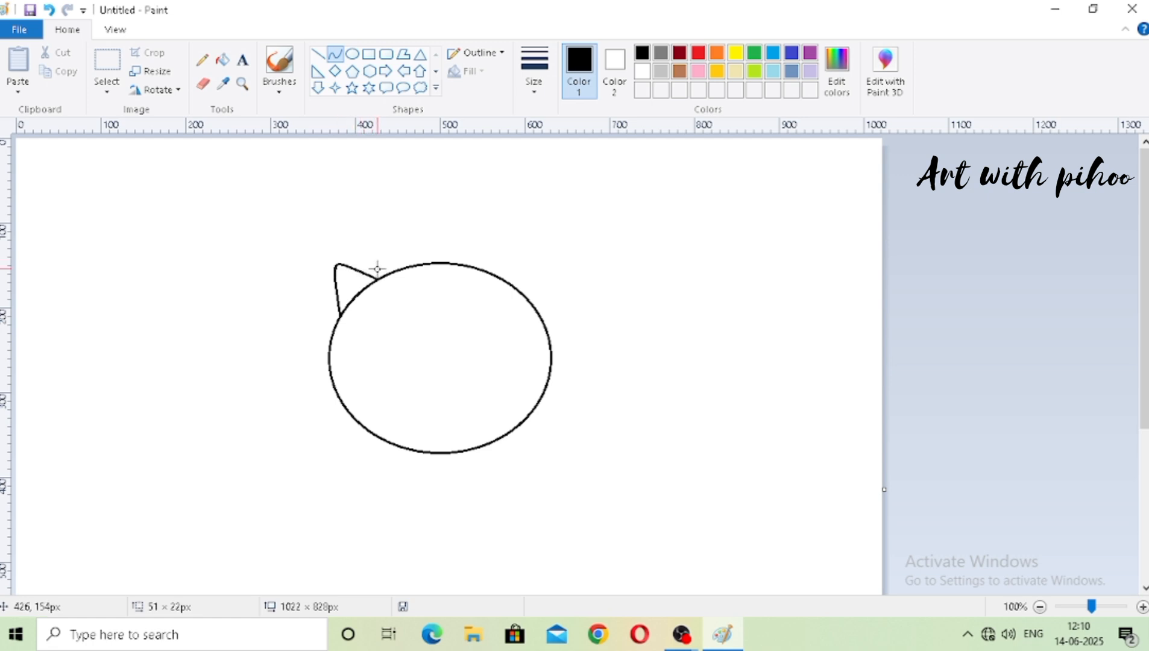
{"action": "left_click", "coordinate": [377, 268]}
{"action": "left_click", "coordinate": [374, 318]}
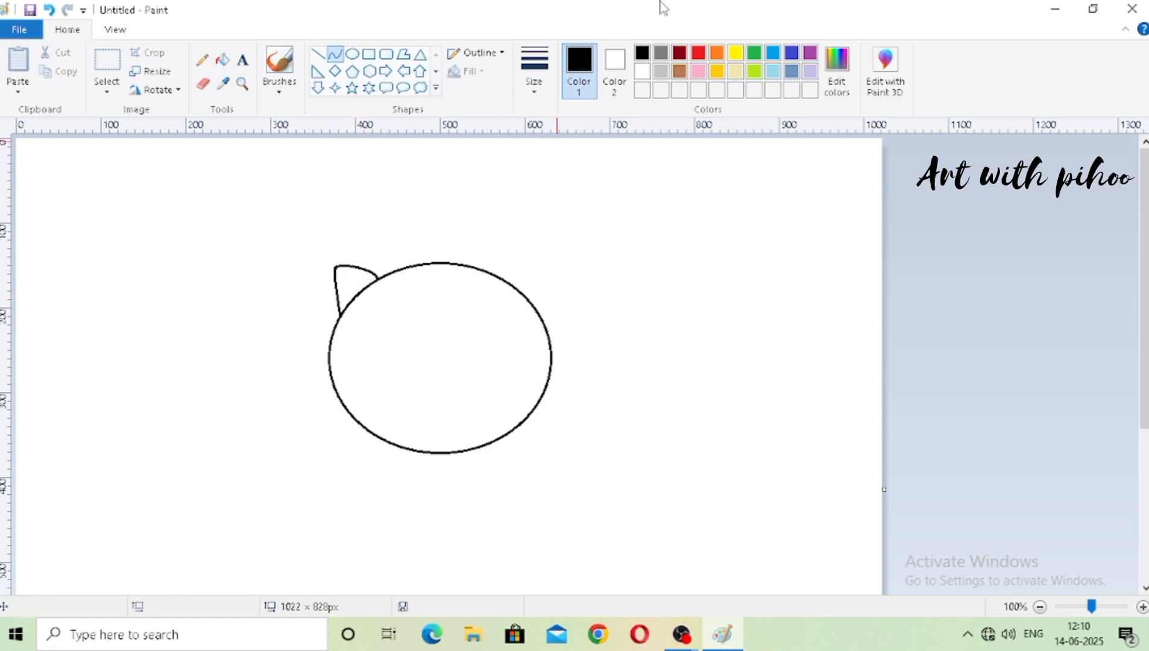
Copy a rectangular selection around the left ear and paste the duplicate onto the canvas.
{"action": "left_click", "coordinate": [107, 94]}
{"action": "left_click", "coordinate": [127, 129]}
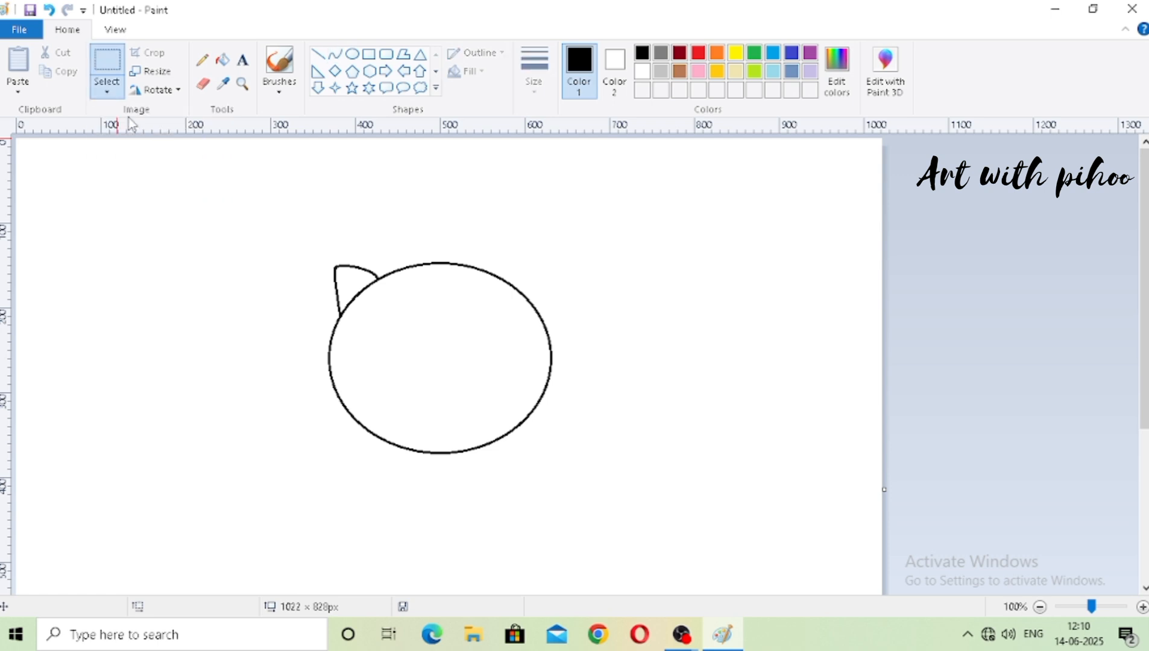
{"action": "left_click", "coordinate": [107, 92]}
{"action": "left_click", "coordinate": [159, 252]}
{"action": "left_click_drag", "start_coordinate": [301, 232], "coordinate": [392, 325]}
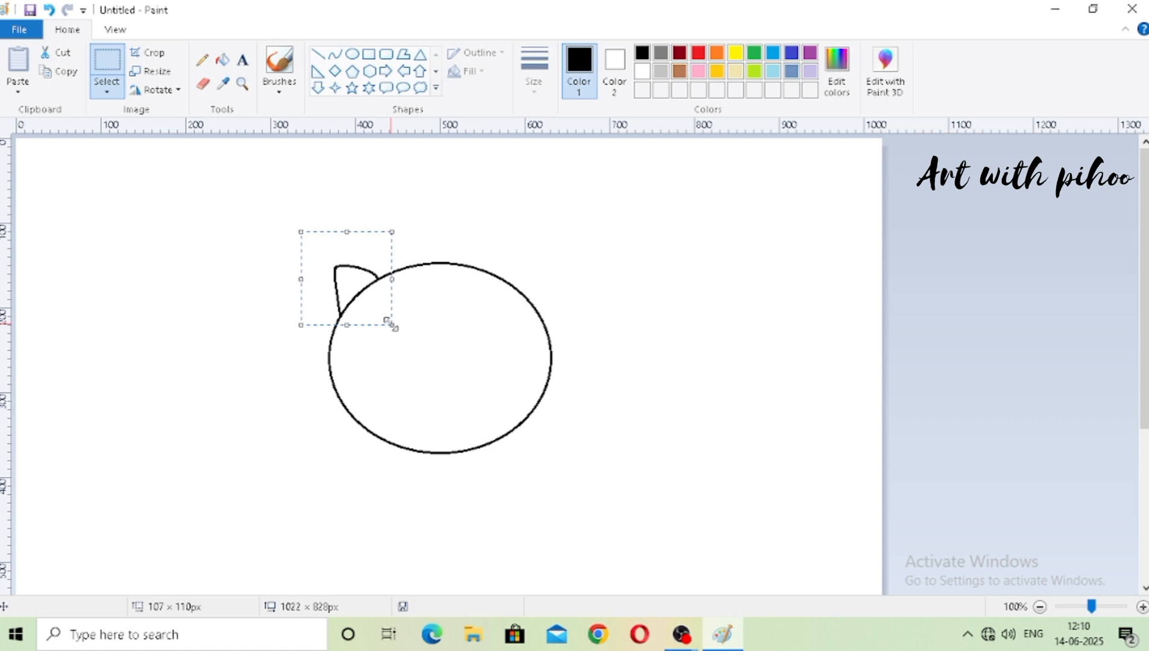
{"action": "left_click", "coordinate": [182, 167]}
{"action": "left_click", "coordinate": [18, 91]}
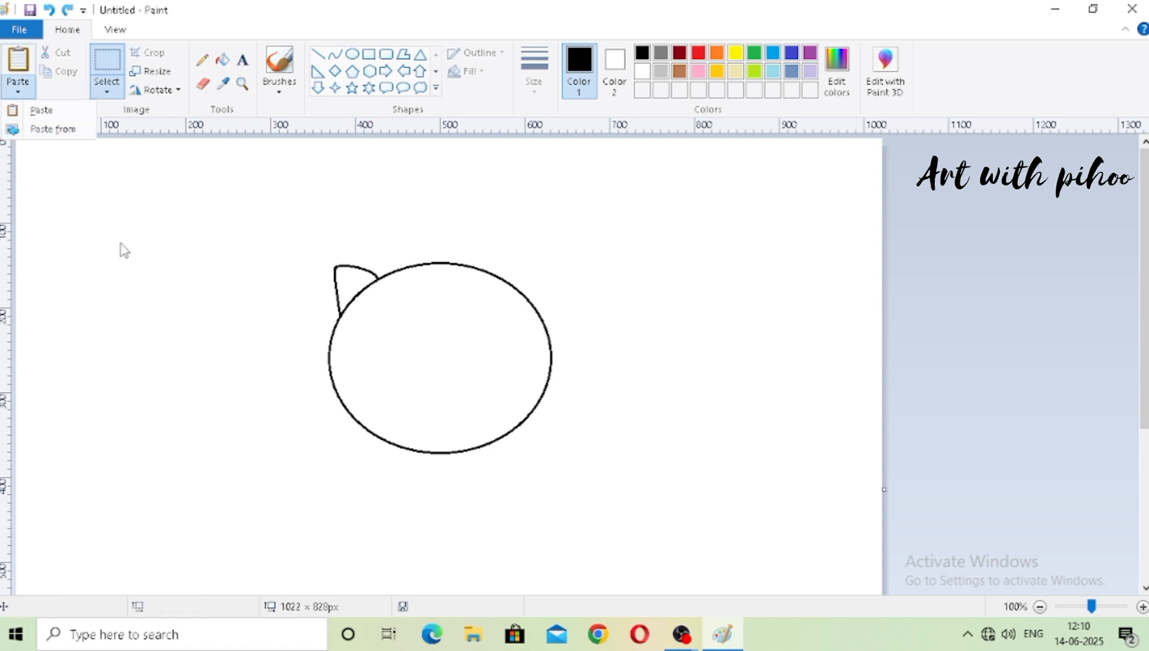
{"action": "left_click", "coordinate": [46, 114]}
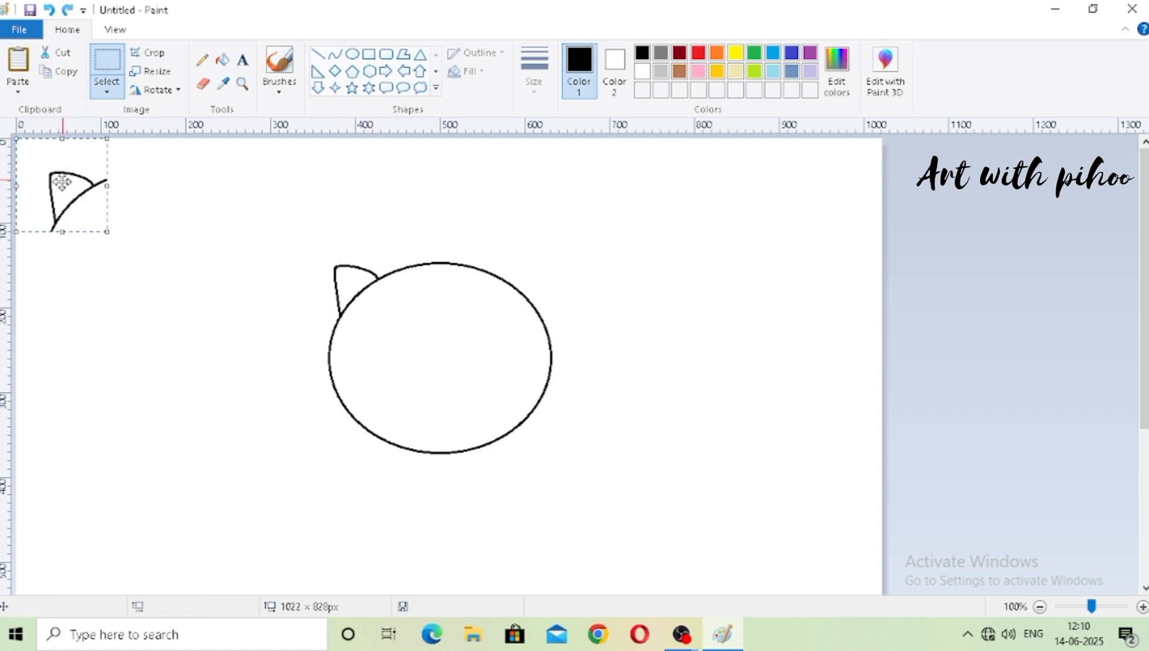
Flip the pasted ear horizontally and place it on the upper right of the head, mirroring the left ear.
{"action": "right_click", "coordinate": [61, 183]}
{"action": "mouse_move", "coordinate": [118, 330]}
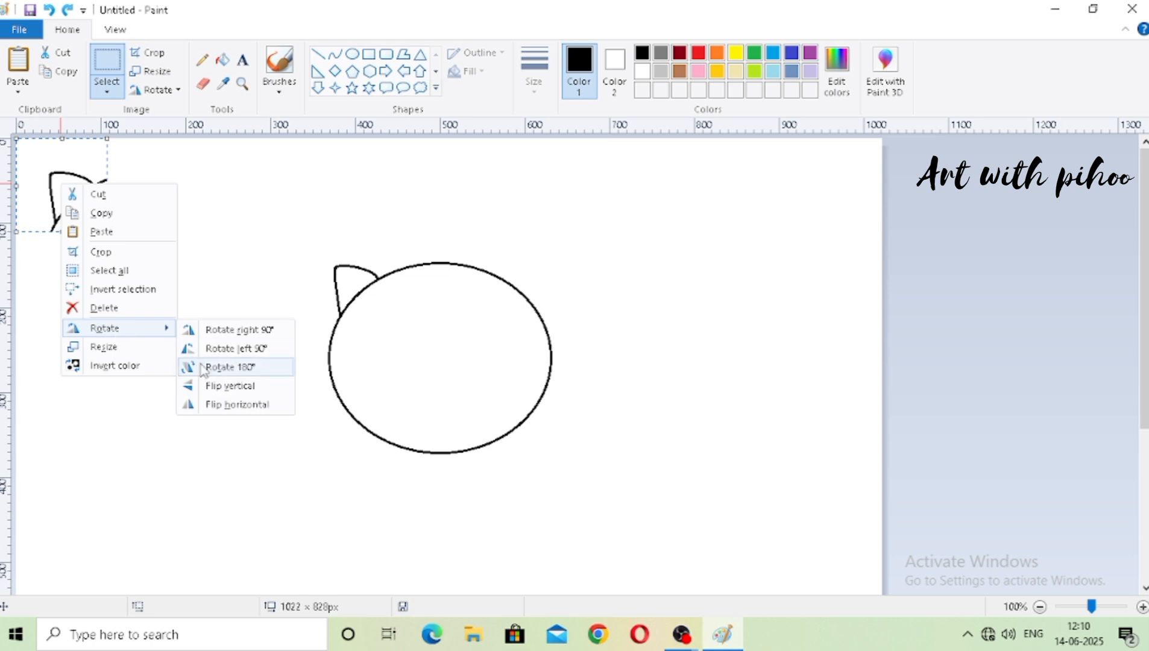
{"action": "left_click", "coordinate": [231, 402]}
{"action": "left_click_drag", "start_coordinate": [56, 211], "coordinate": [526, 300]}
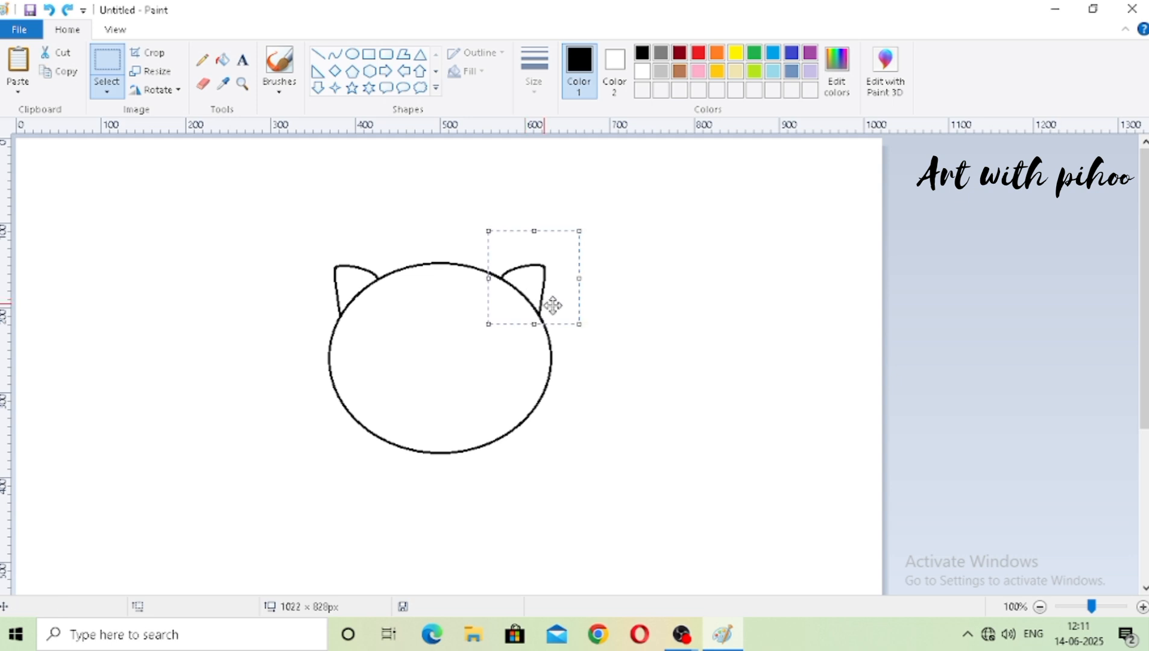
{"action": "left_click", "coordinate": [649, 317]}
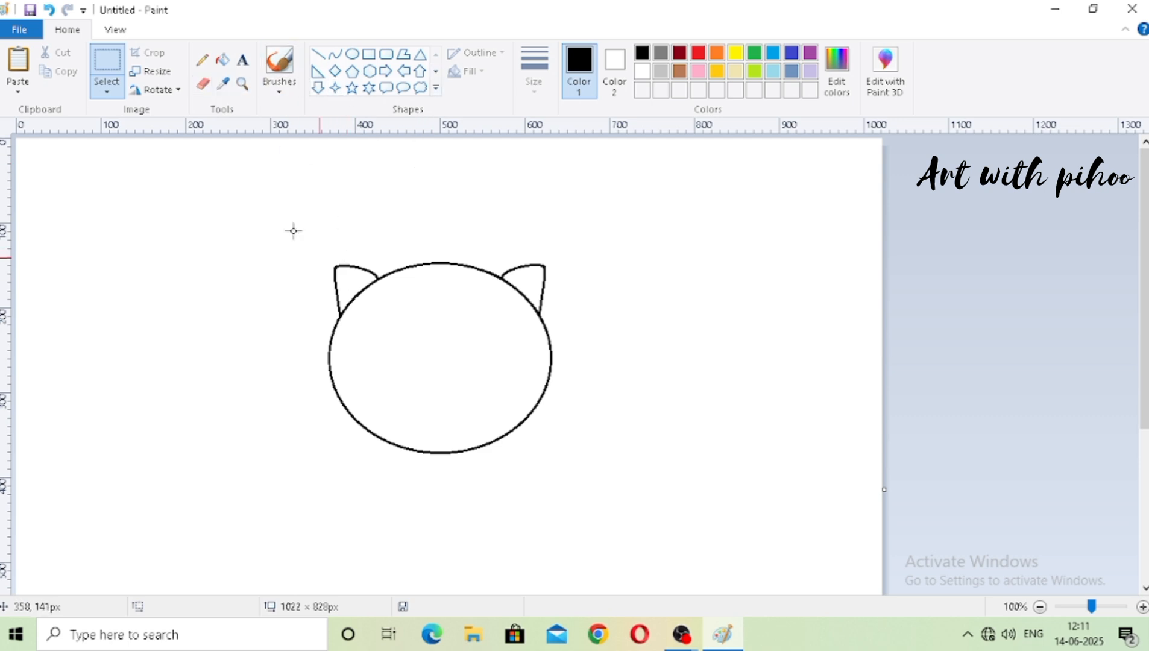
Erase the head outline that crosses the inside of both ears.
{"action": "left_click", "coordinate": [203, 84]}
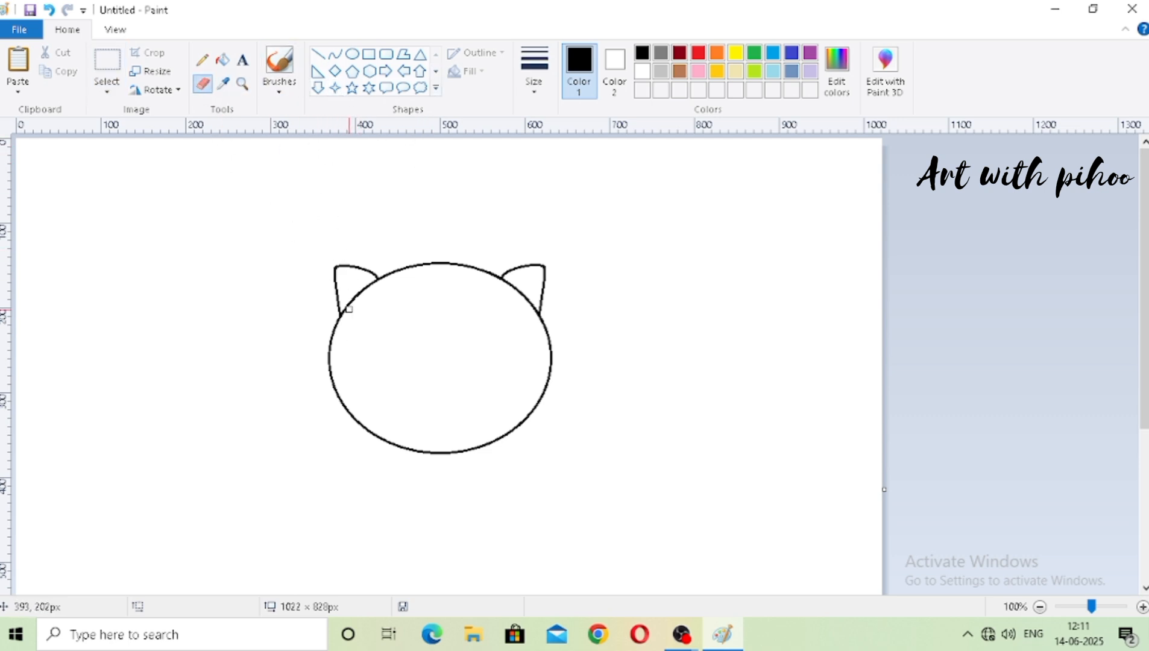
{"action": "left_click_drag", "start_coordinate": [358, 296], "coordinate": [351, 303]}
{"action": "left_click_drag", "start_coordinate": [508, 283], "coordinate": [528, 300]}
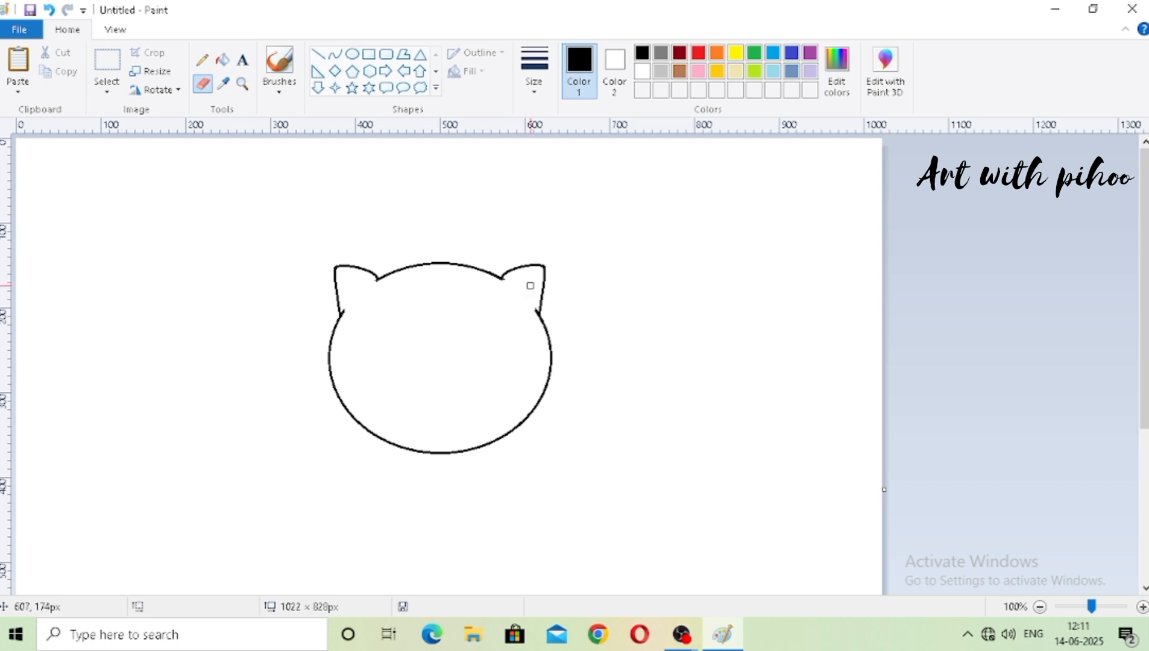
Draw a small oval bow knot beside the right ear and add curved bow loops on both sides of it.
{"action": "left_click", "coordinate": [353, 56]}
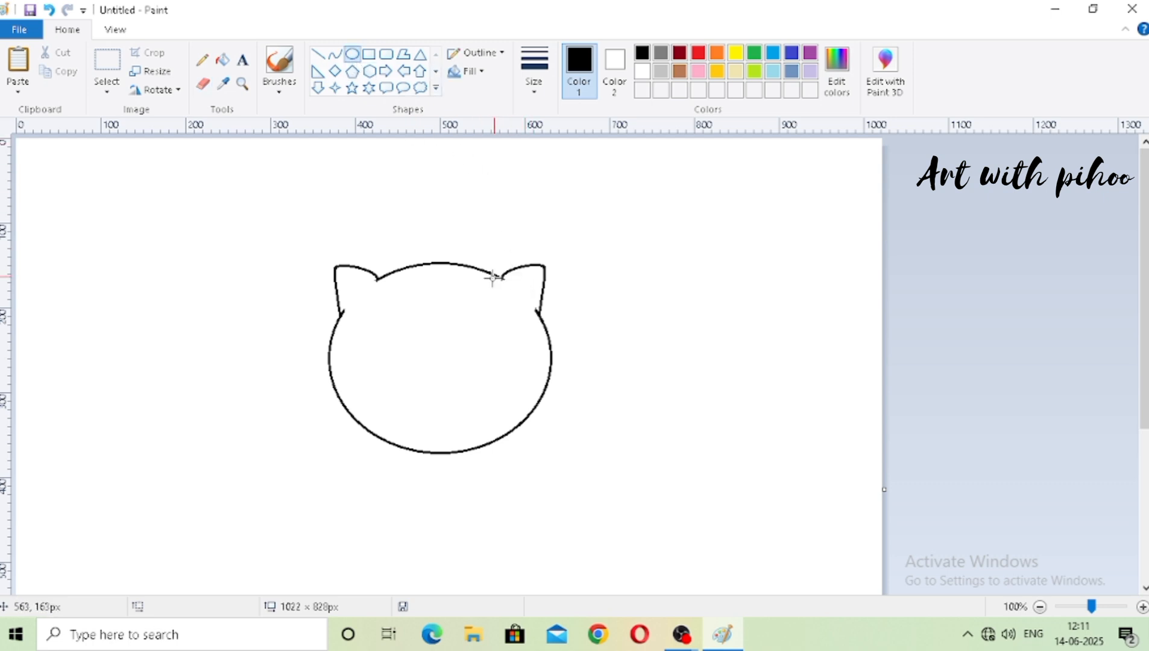
{"action": "left_click_drag", "start_coordinate": [486, 290], "coordinate": [515, 323]}
{"action": "left_click", "coordinate": [456, 326]}
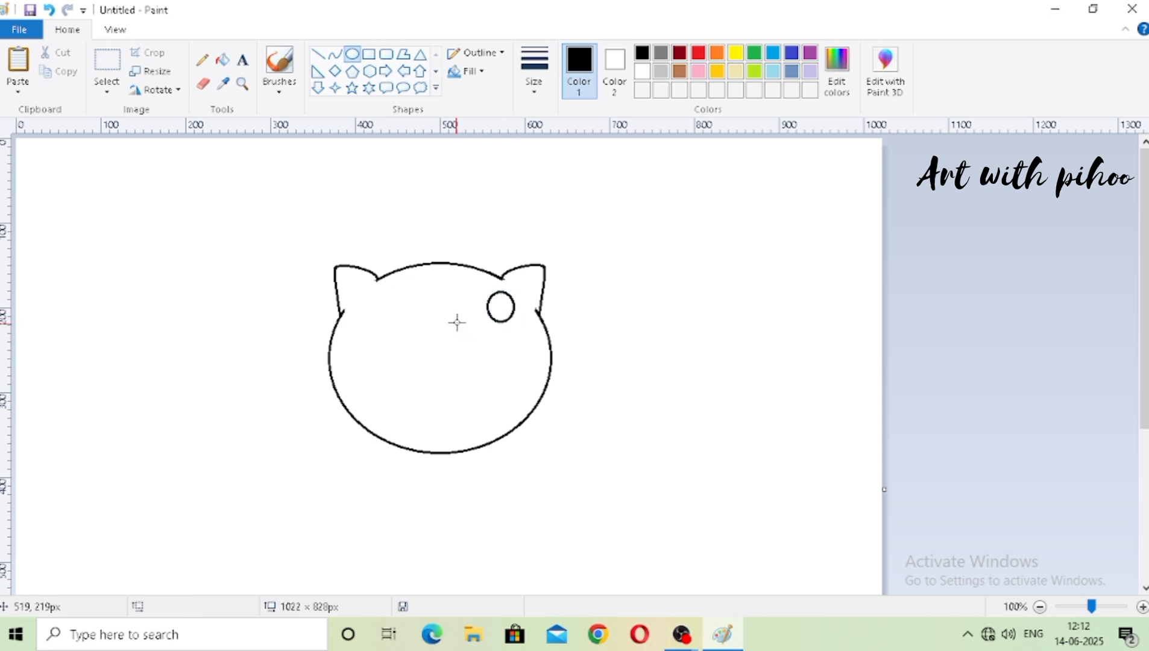
{"action": "left_click", "coordinate": [336, 54]}
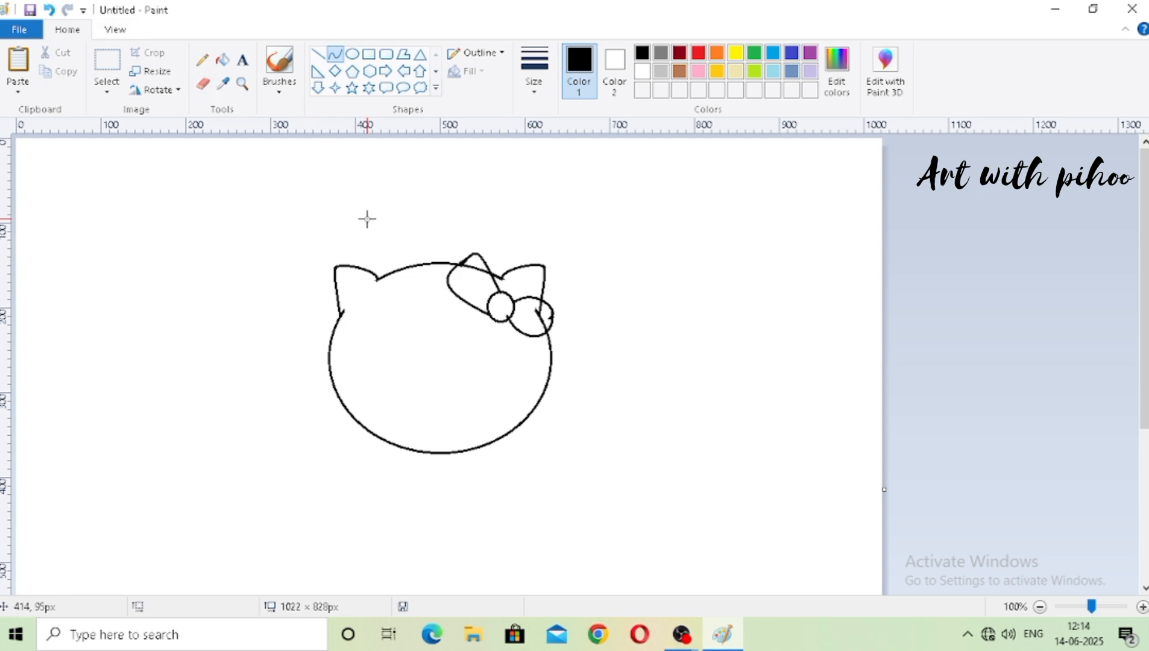
Erase the head and ear lines that run through the bow's two loops.
{"action": "left_click", "coordinate": [204, 85]}
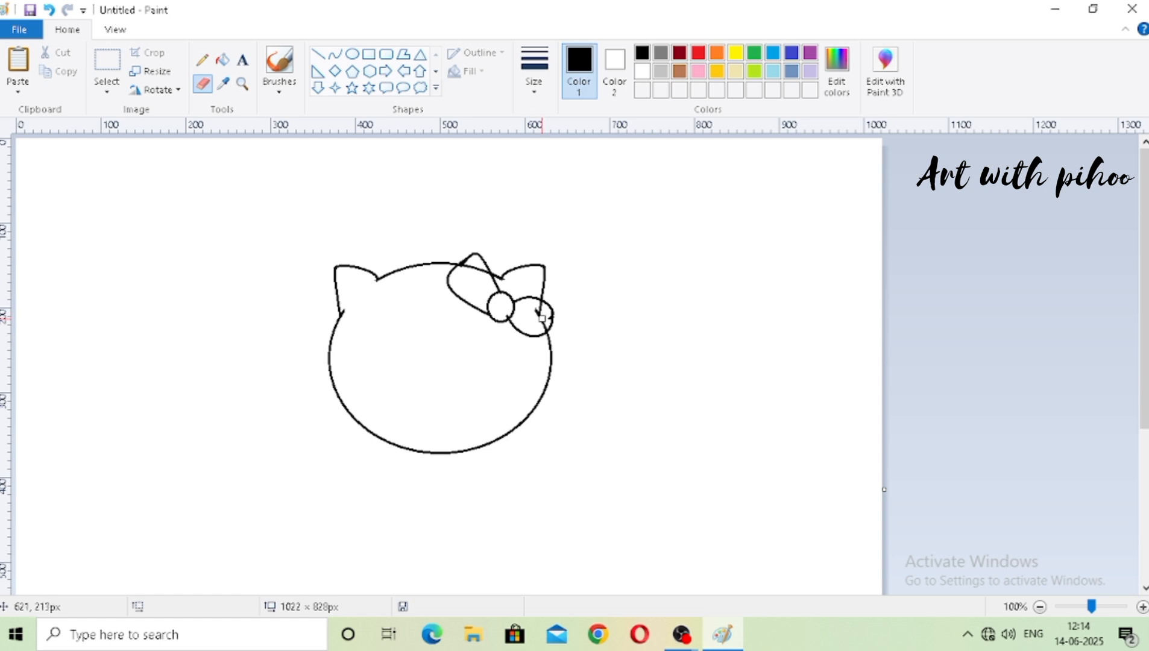
{"action": "mouse_move", "coordinate": [542, 318]}
{"action": "left_mouse_down"}
{"action": "mouse_move", "coordinate": [533, 312]}
{"action": "mouse_move", "coordinate": [537, 322]}
{"action": "left_mouse_up"}
{"action": "left_click_drag", "start_coordinate": [482, 273], "coordinate": [474, 279]}
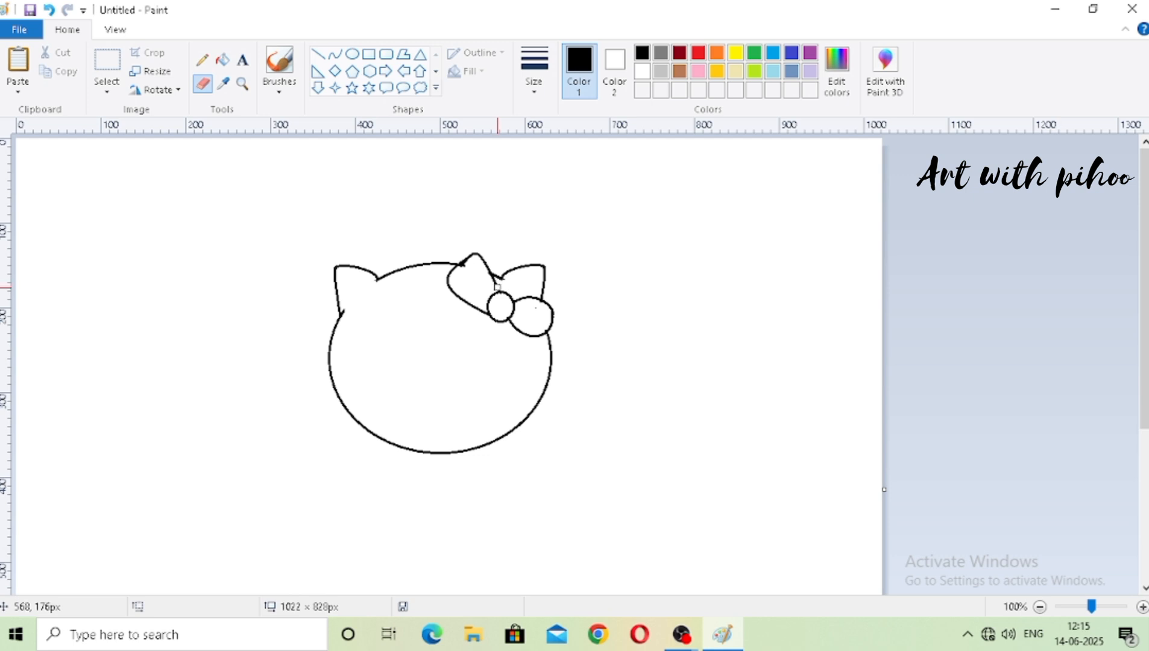
Erase the bow's left loop and redraw it with curves as a rounder loop attached to the knot.
{"action": "mouse_move", "coordinate": [497, 287]}
{"action": "left_mouse_down"}
{"action": "mouse_move", "coordinate": [479, 254]}
{"action": "mouse_move", "coordinate": [492, 279]}
{"action": "mouse_move", "coordinate": [477, 255]}
{"action": "mouse_move", "coordinate": [453, 293]}
{"action": "left_mouse_up"}
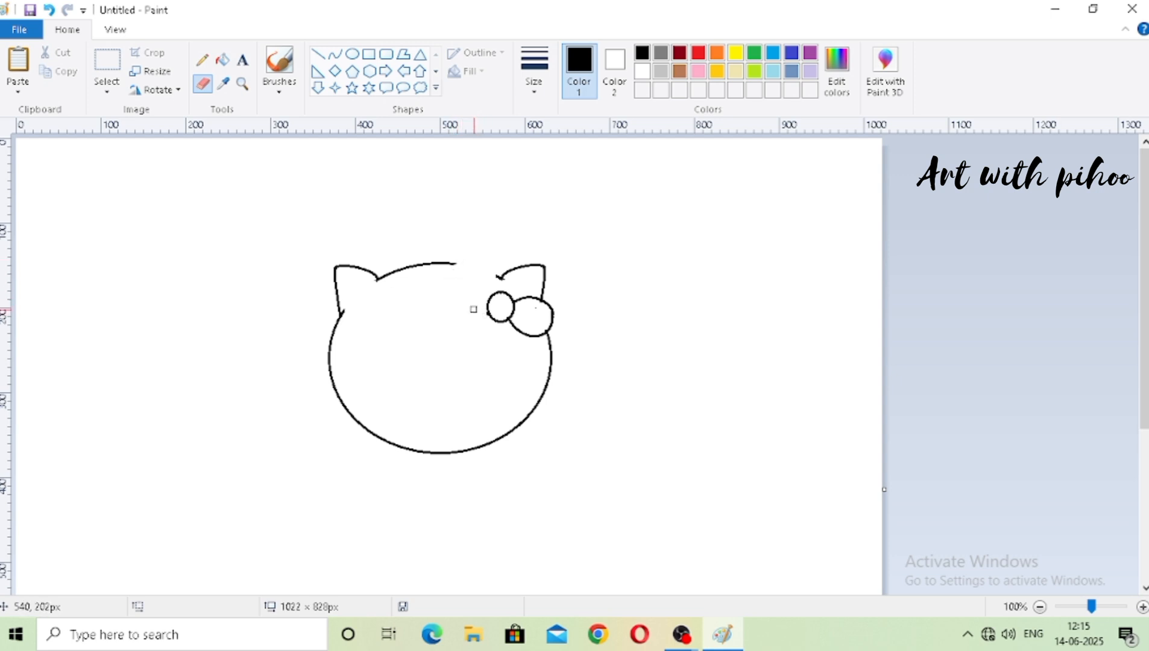
{"action": "left_click", "coordinate": [336, 54]}
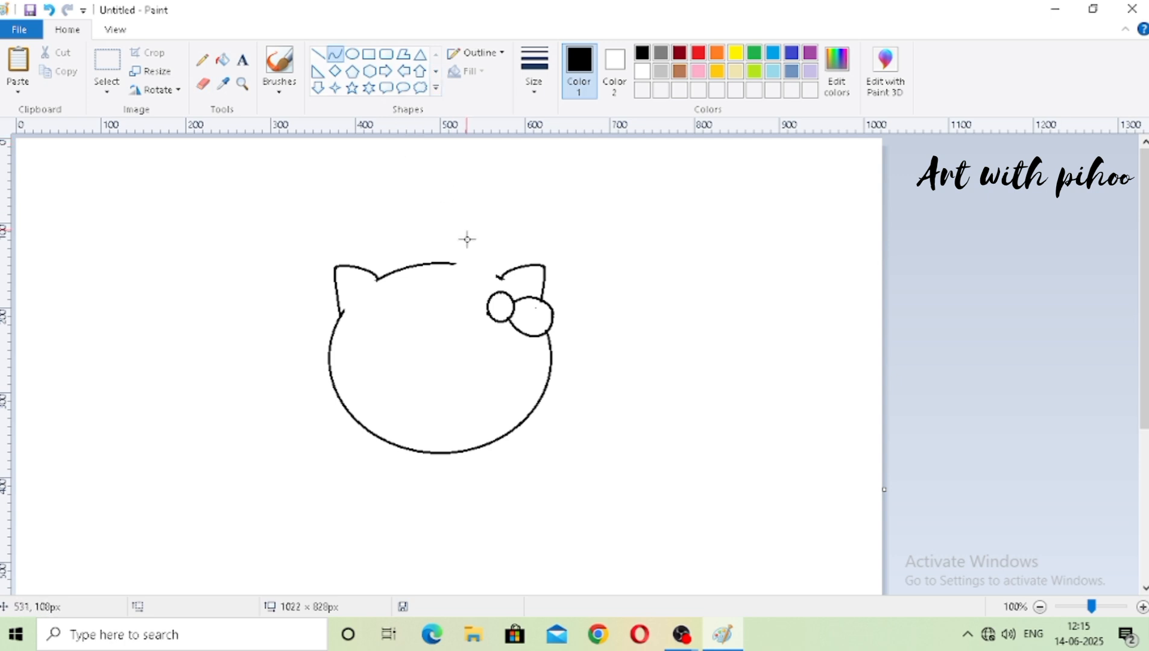
{"action": "mouse_move", "coordinate": [499, 294]}
{"action": "left_mouse_down"}
{"action": "mouse_move", "coordinate": [473, 258]}
{"action": "mouse_move", "coordinate": [486, 265]}
{"action": "left_mouse_up"}
{"action": "left_click", "coordinate": [486, 265]}
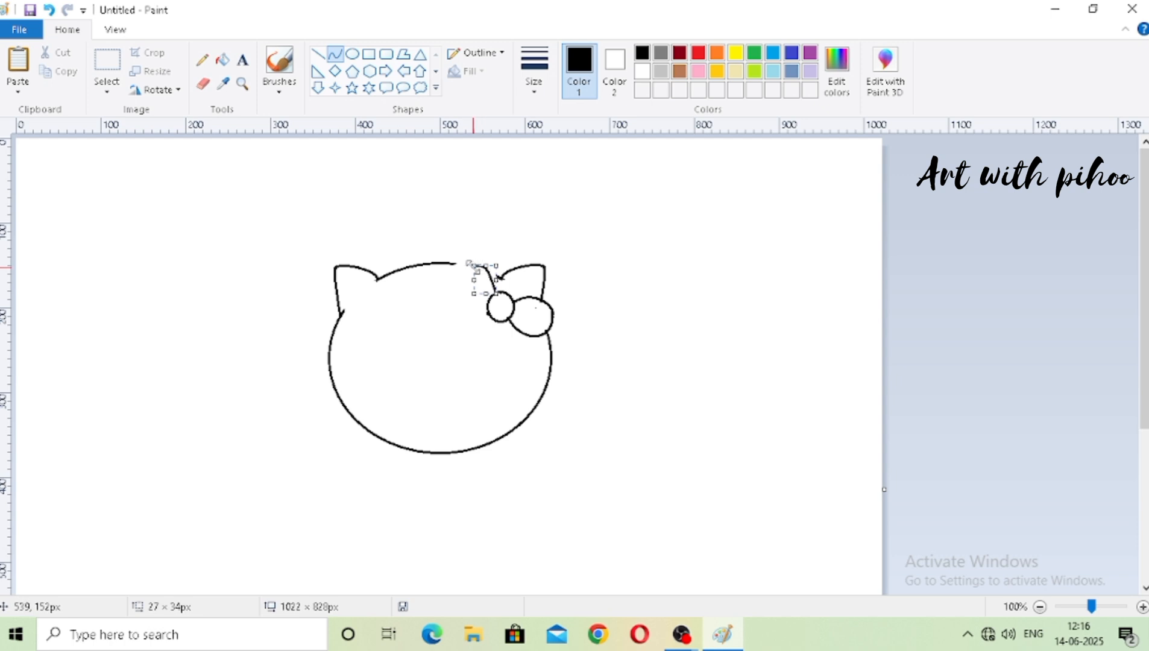
{"action": "left_click", "coordinate": [457, 303]}
{"action": "mouse_move", "coordinate": [469, 266]}
{"action": "left_mouse_down"}
{"action": "mouse_move", "coordinate": [456, 307]}
{"action": "mouse_move", "coordinate": [487, 313]}
{"action": "mouse_move", "coordinate": [448, 272]}
{"action": "mouse_move", "coordinate": [459, 307]}
{"action": "mouse_move", "coordinate": [446, 317]}
{"action": "mouse_move", "coordinate": [487, 301]}
{"action": "left_mouse_up"}
{"action": "left_click", "coordinate": [483, 367]}
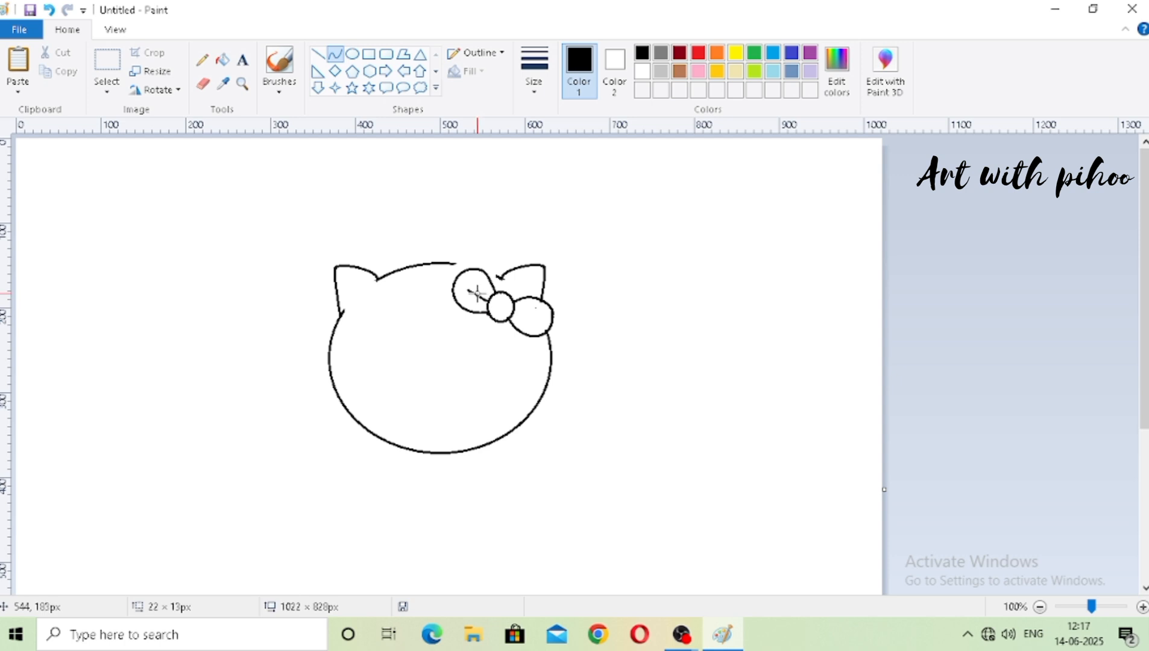
Bend the short line inside the bow's left loop into a curved crease coming from the knot.
{"action": "left_click", "coordinate": [475, 290]}
{"action": "left_click", "coordinate": [483, 295]}
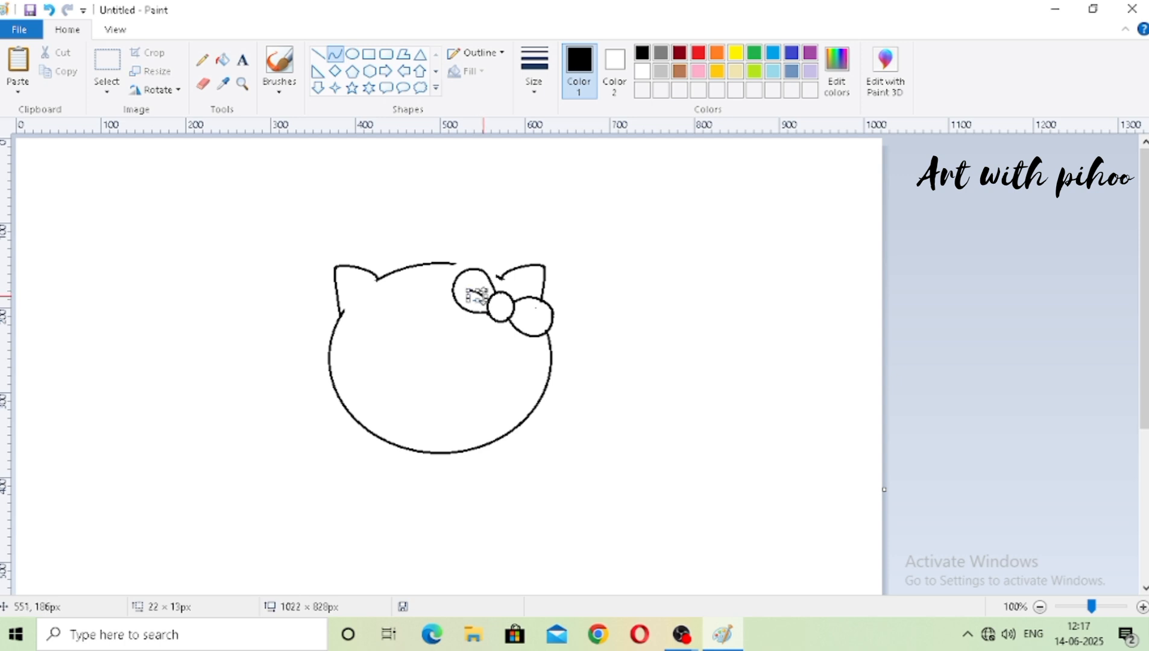
{"action": "left_click", "coordinate": [527, 310]}
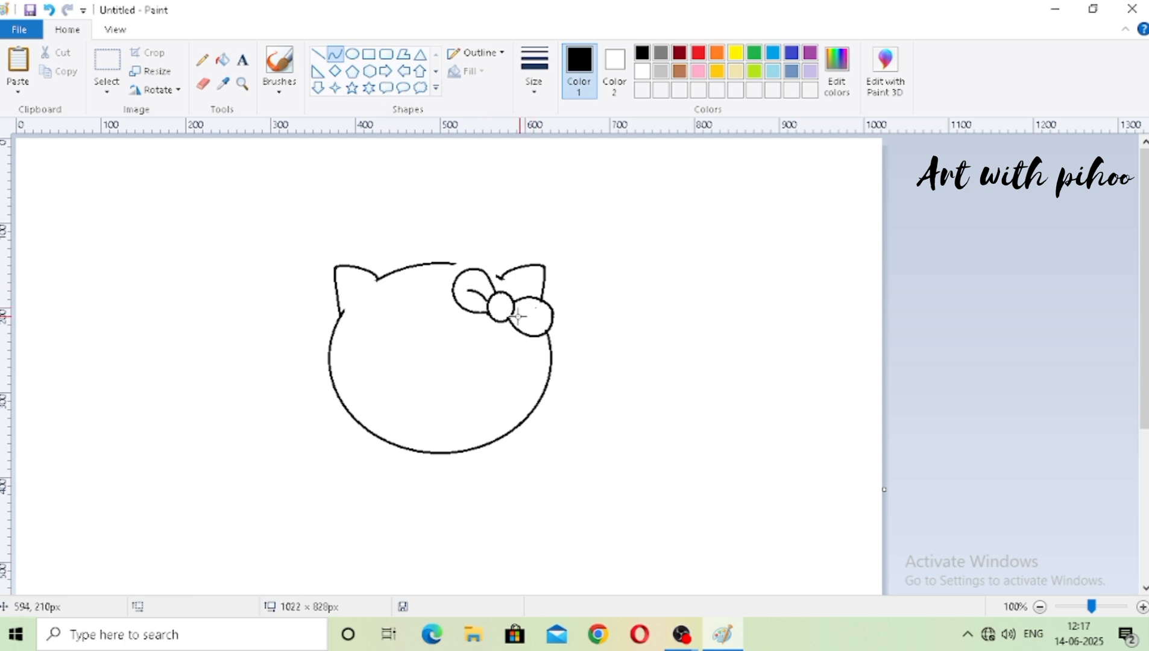
{"action": "left_click_drag", "start_coordinate": [516, 312], "coordinate": [533, 319]}
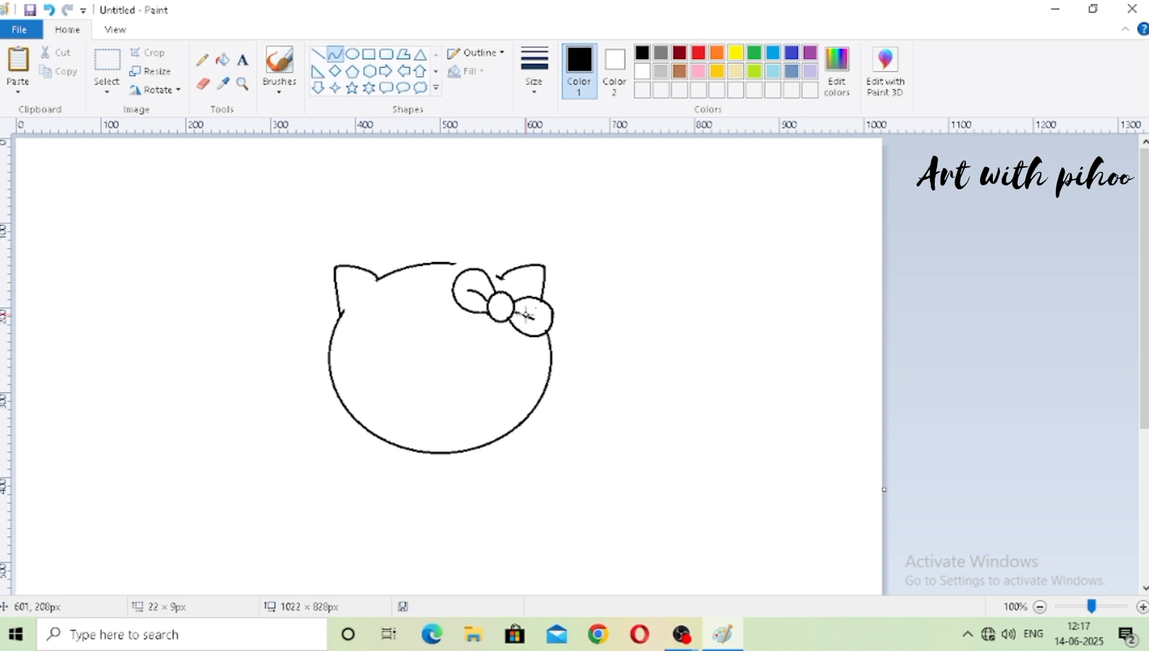
{"action": "left_click", "coordinate": [522, 313]}
{"action": "left_click", "coordinate": [526, 312]}
{"action": "right_click", "coordinate": [525, 311]}
{"action": "left_click", "coordinate": [545, 321]}
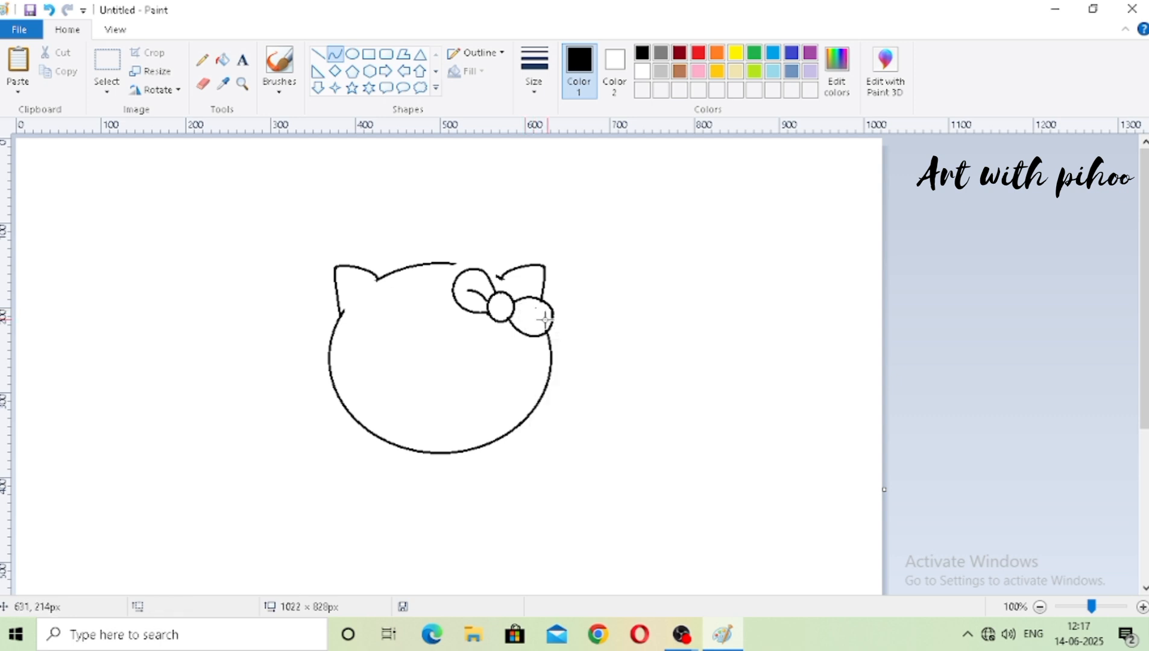
Draw a short curved crease inside the bow's right loop, starting at the knot.
{"action": "left_click_drag", "start_coordinate": [514, 311], "coordinate": [532, 318]}
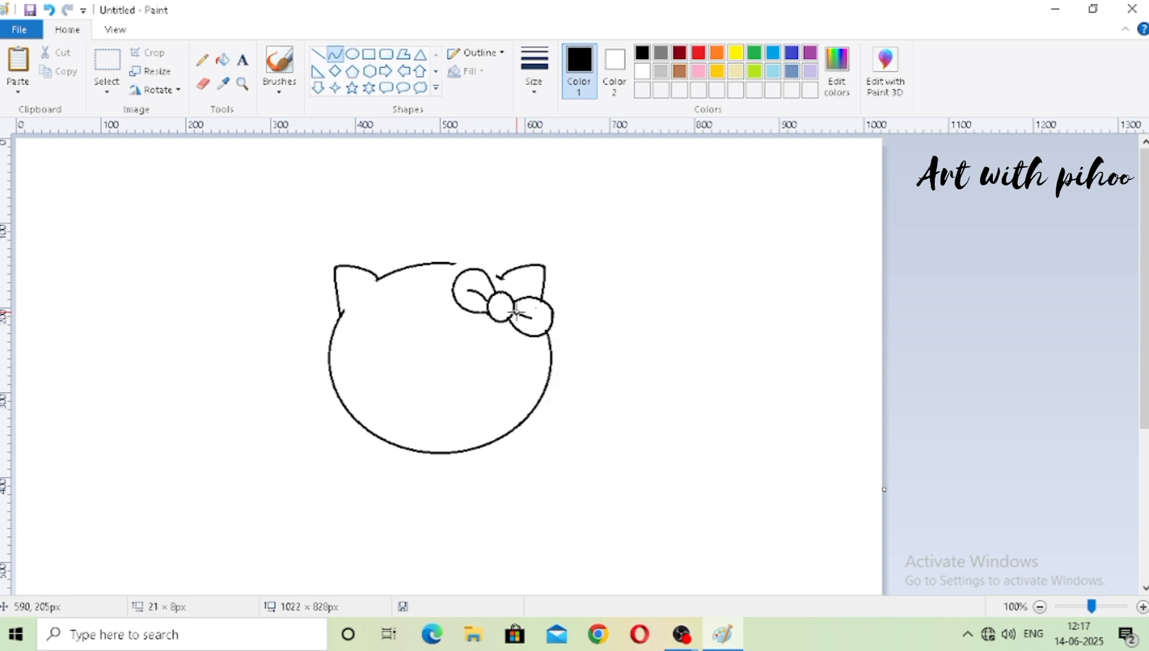
{"action": "left_click", "coordinate": [518, 311]}
{"action": "left_click", "coordinate": [528, 314]}
{"action": "left_click", "coordinate": [620, 307]}
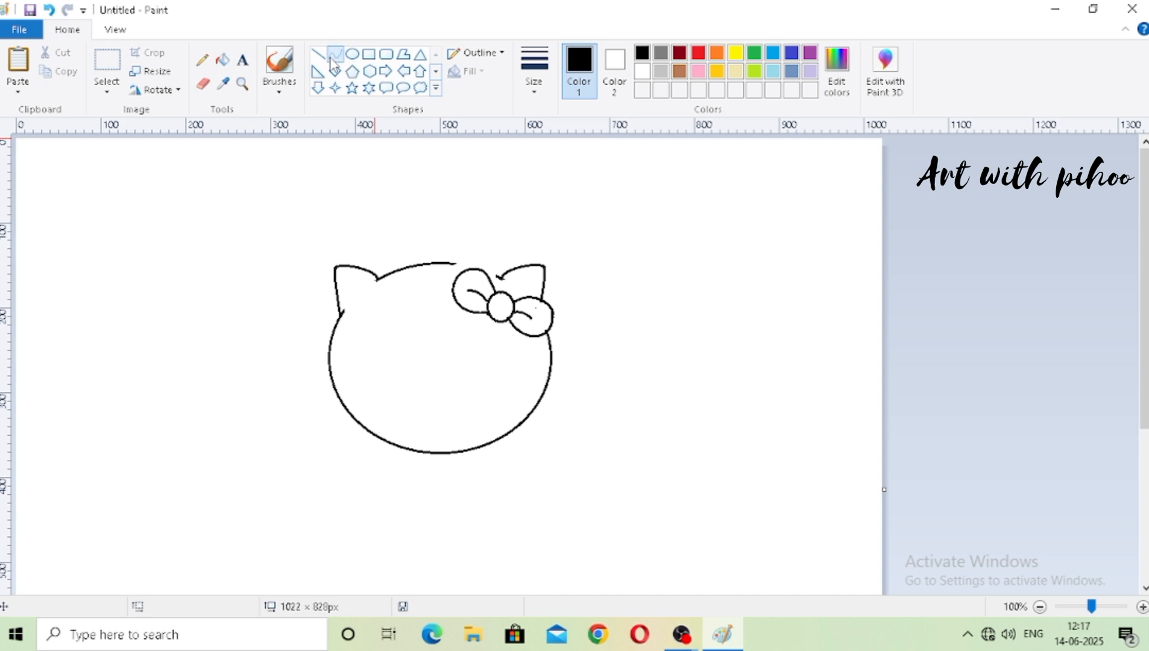
Close the gap in the top of the head outline with a curve running above the bow to the right ear.
{"action": "mouse_move", "coordinate": [451, 262]}
{"action": "left_mouse_down"}
{"action": "mouse_move", "coordinate": [508, 278]}
{"action": "mouse_move", "coordinate": [470, 263]}
{"action": "mouse_move", "coordinate": [490, 271]}
{"action": "mouse_move", "coordinate": [453, 270]}
{"action": "left_mouse_up"}
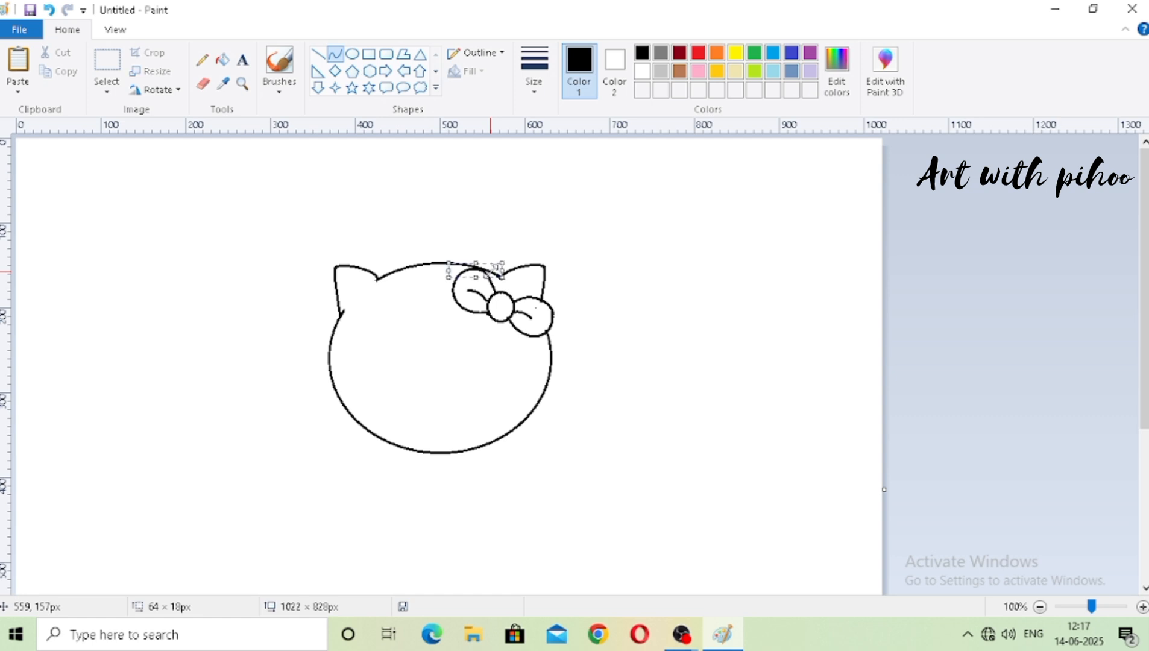
{"action": "scroll", "coordinate": [395, 313], "scroll_direction": "down", "scroll_amount": 3}
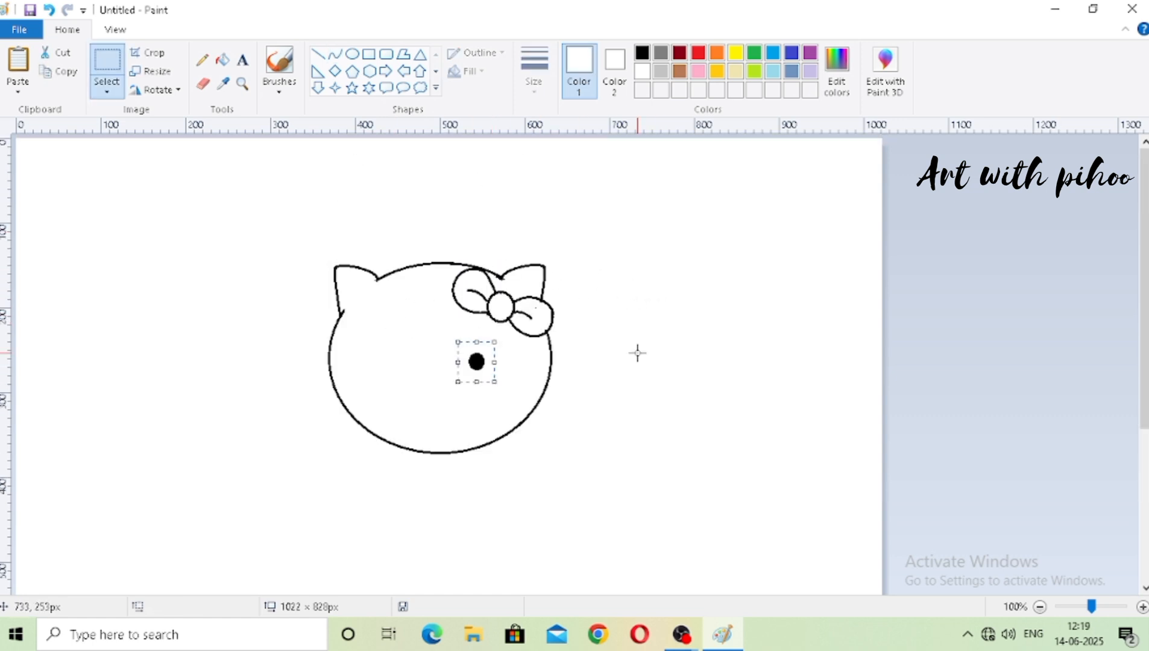
Shift the duplicated black eye straight left across the face to form the matching second eye.
{"action": "key", "text": "Left"}
{"action": "key", "text": "Left"}
{"action": "key", "text": "Left"}
{"action": "key", "text": "Left"}
{"action": "key", "text": "Left"}
{"action": "key", "text": "Left"}
{"action": "key", "text": "Left"}
{"action": "key", "text": "Left"}
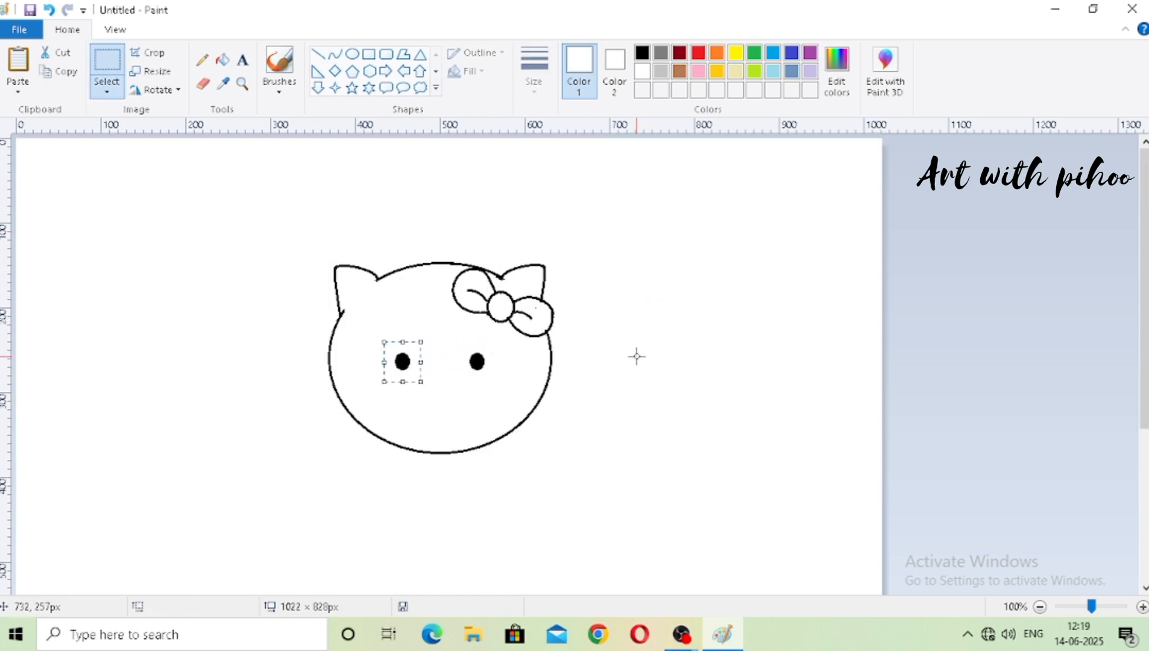
{"action": "left_click", "coordinate": [637, 357]}
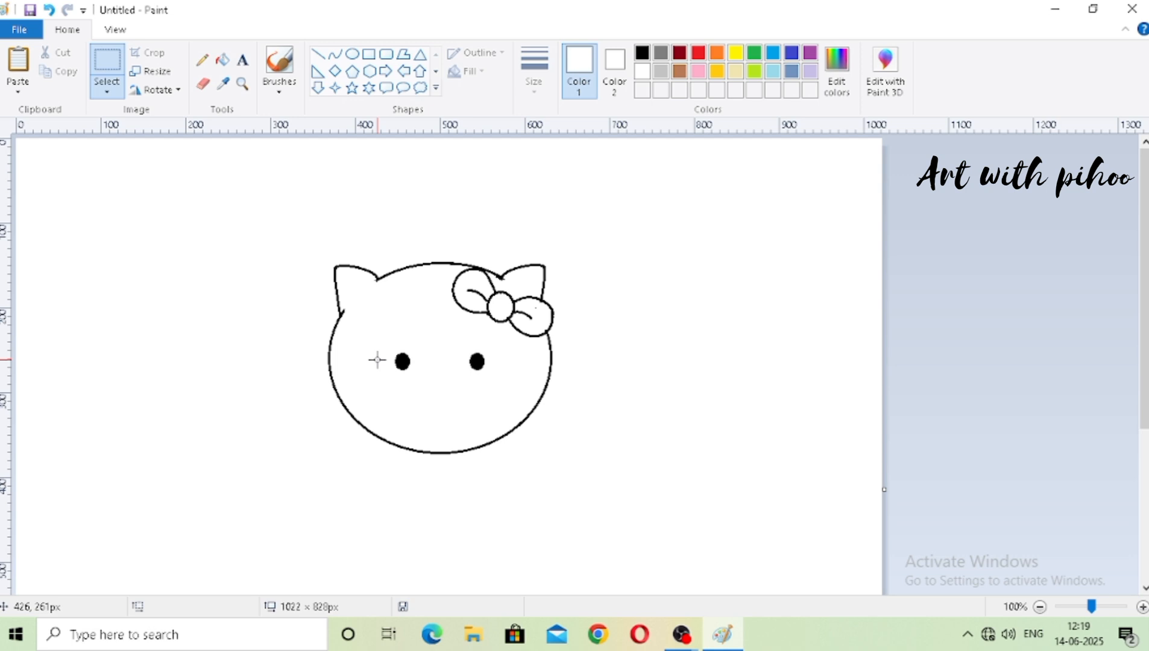
Choose the ellipse shape and mix a hot pink primary colour with red 255, green 53 and blue 119.
{"action": "left_click", "coordinate": [353, 54]}
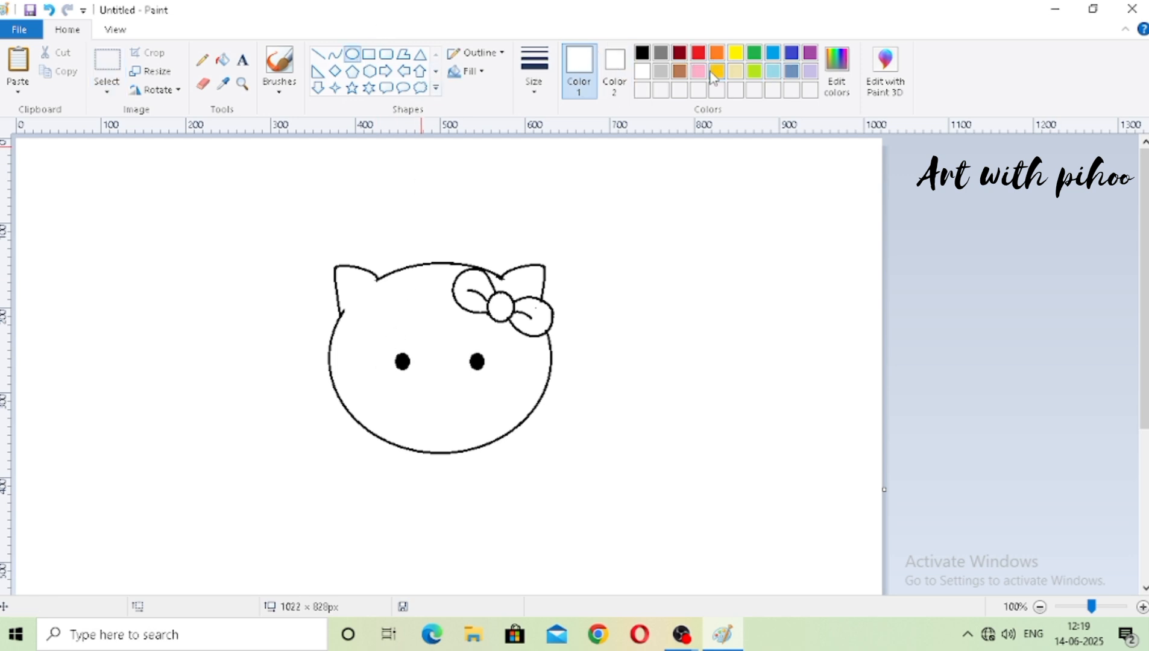
{"action": "left_click", "coordinate": [698, 71]}
{"action": "left_click", "coordinate": [834, 80]}
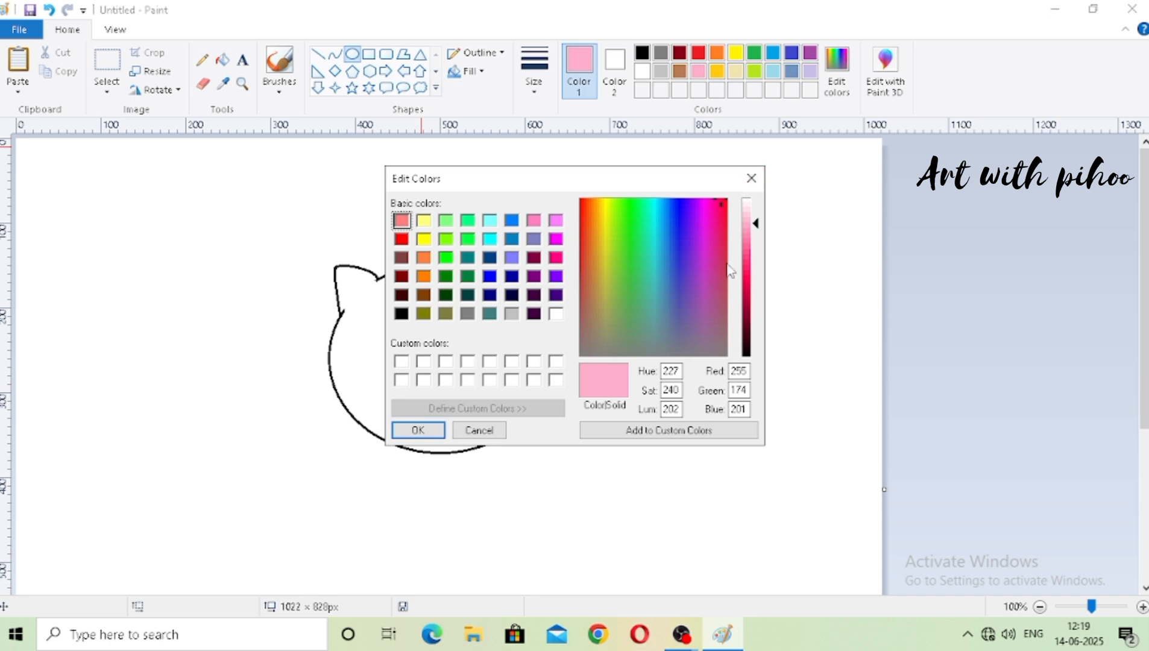
{"action": "left_click", "coordinate": [749, 261]}
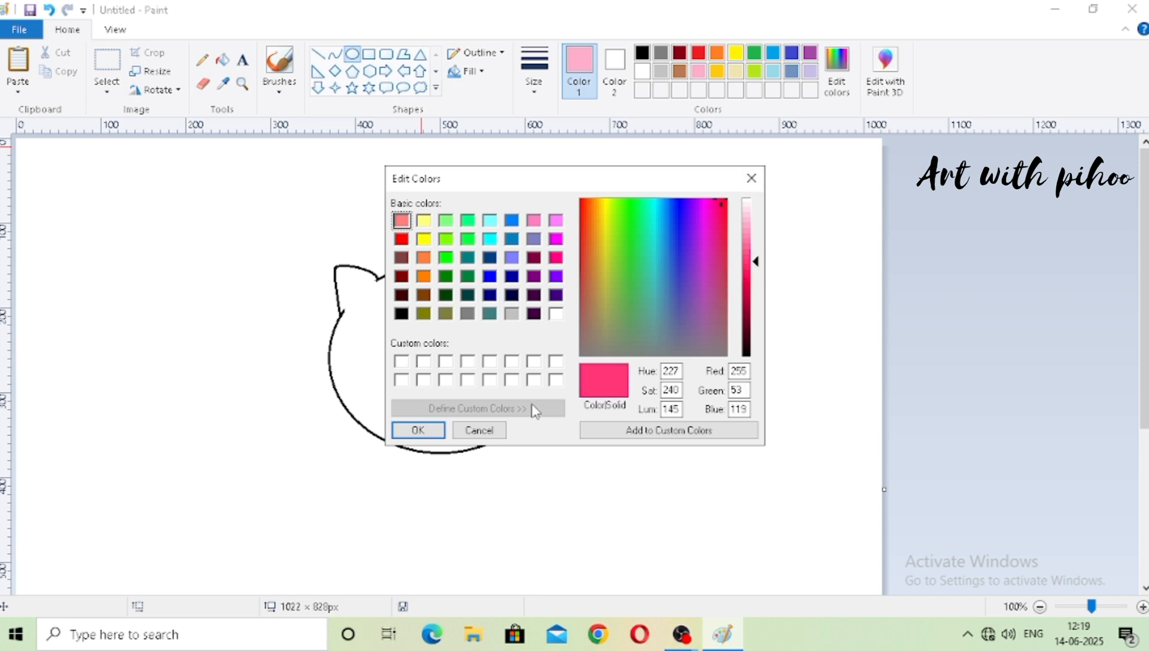
{"action": "left_click", "coordinate": [418, 430]}
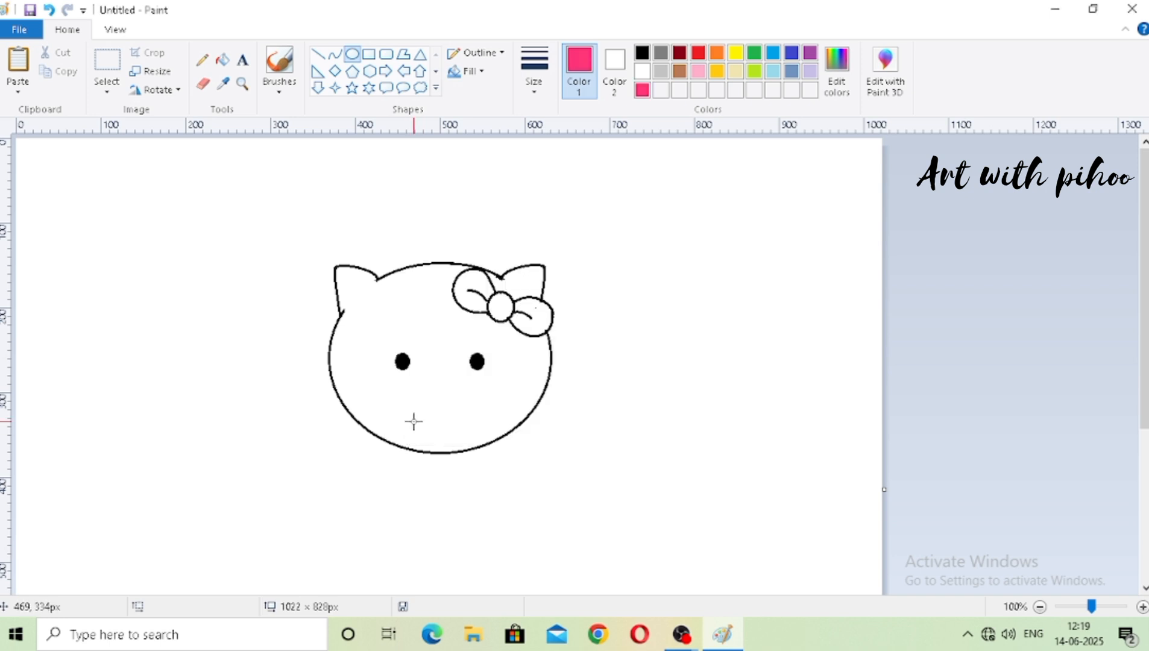
Draw a solid-filled oval nose about 30 × 25 px centred below the eyes, with black as the secondary colour.
{"action": "left_click", "coordinate": [614, 70]}
{"action": "left_click", "coordinate": [642, 53]}
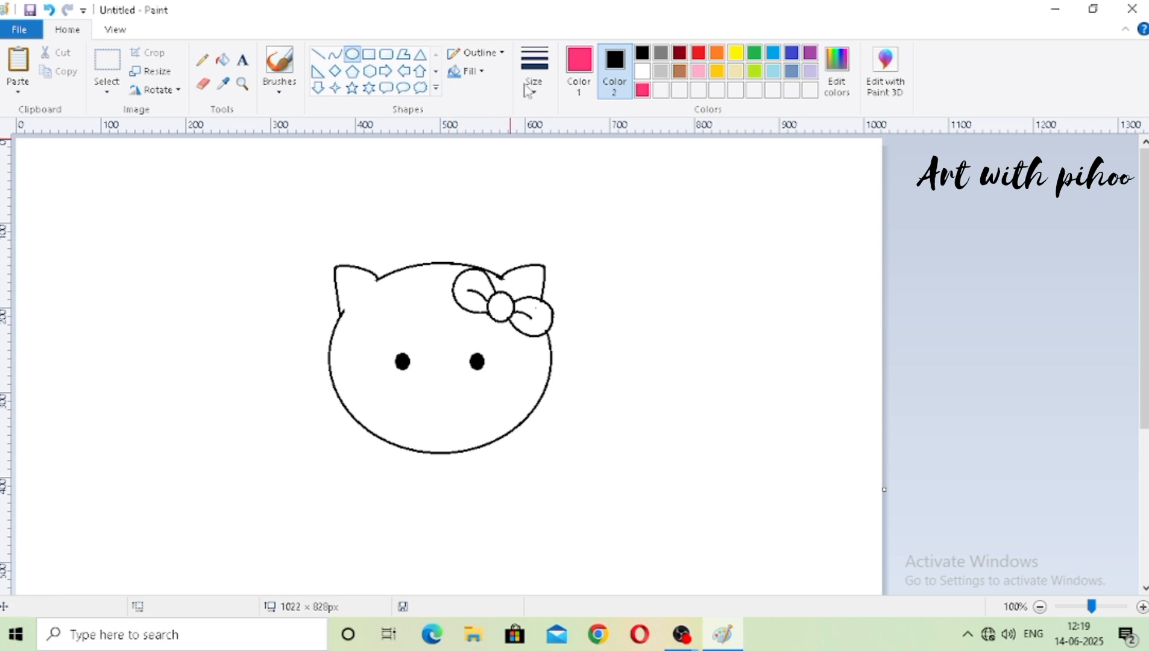
{"action": "left_click", "coordinate": [469, 71]}
{"action": "left_click", "coordinate": [482, 110]}
{"action": "left_click_drag", "start_coordinate": [422, 389], "coordinate": [448, 410]}
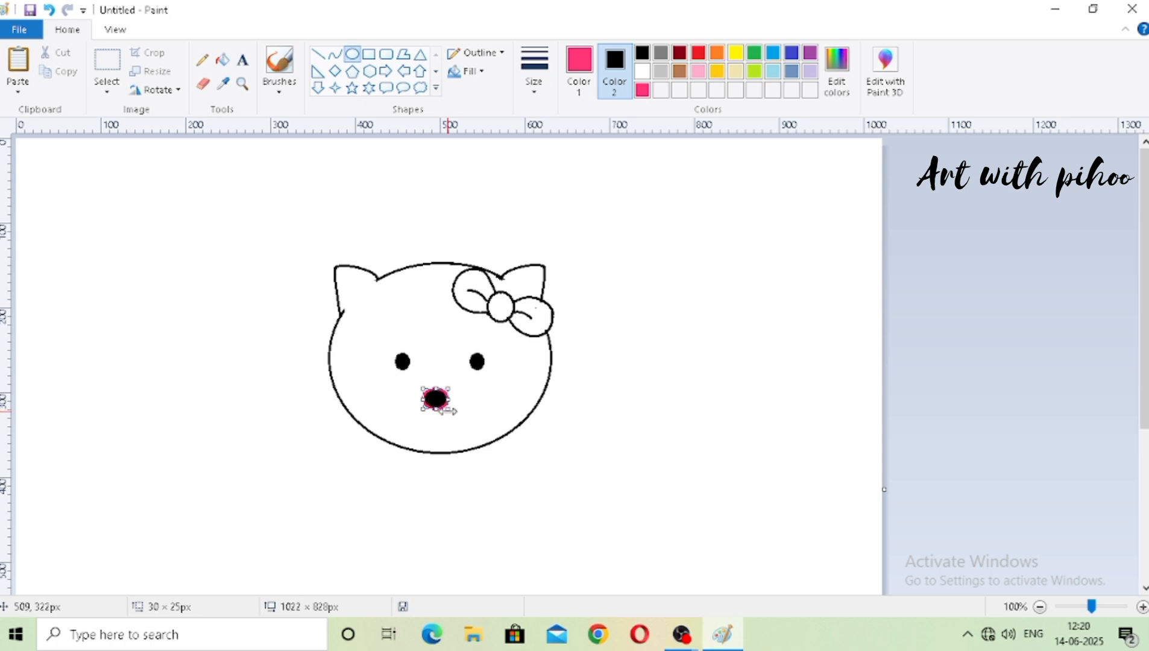
Recolour the nose with a hot pink fill and black outline, and flatten it to about 30 × 21 px.
{"action": "left_click", "coordinate": [642, 90]}
{"action": "left_click", "coordinate": [579, 71]}
{"action": "left_click", "coordinate": [642, 53]}
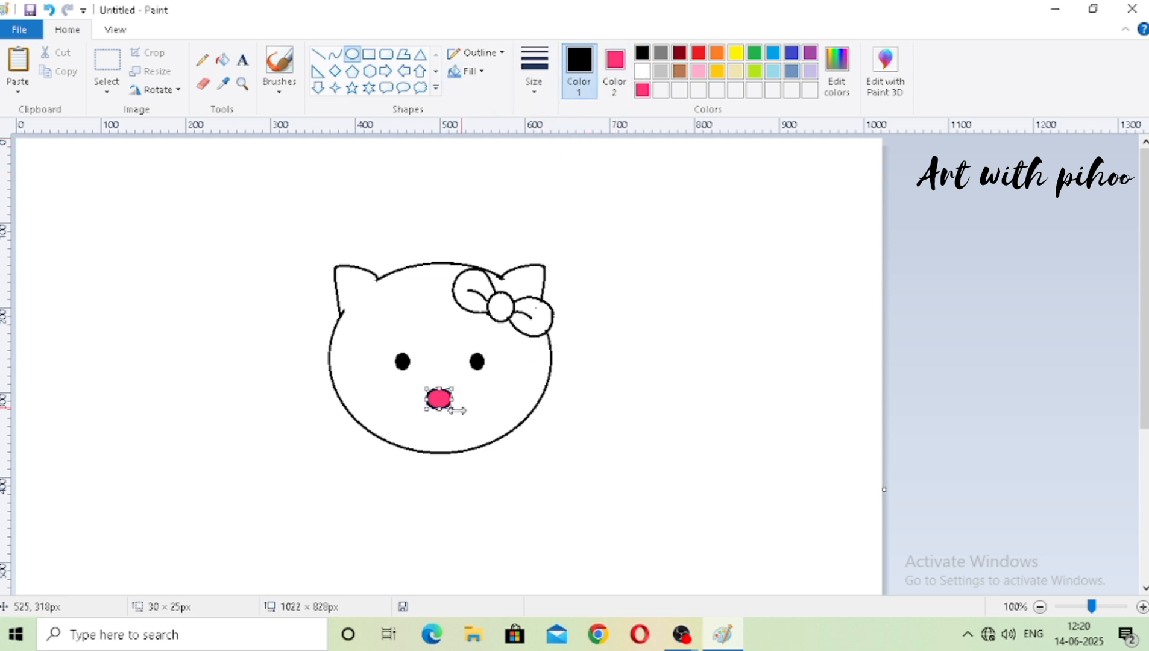
{"action": "left_click_drag", "start_coordinate": [438, 403], "coordinate": [439, 405]}
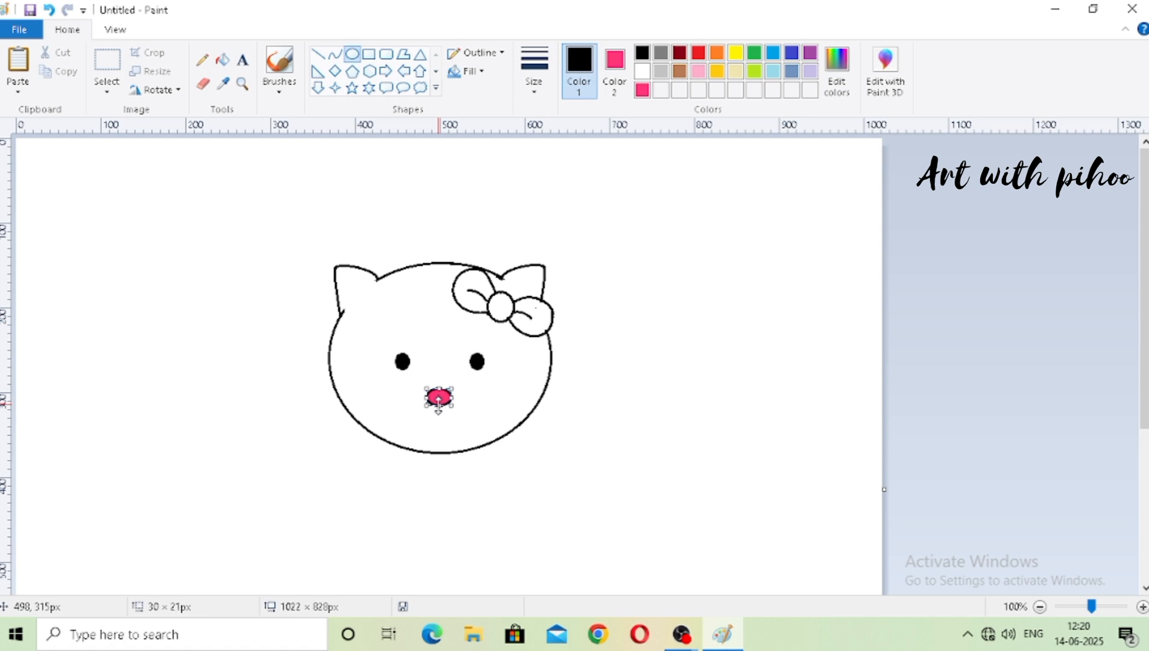
{"action": "left_click", "coordinate": [589, 440]}
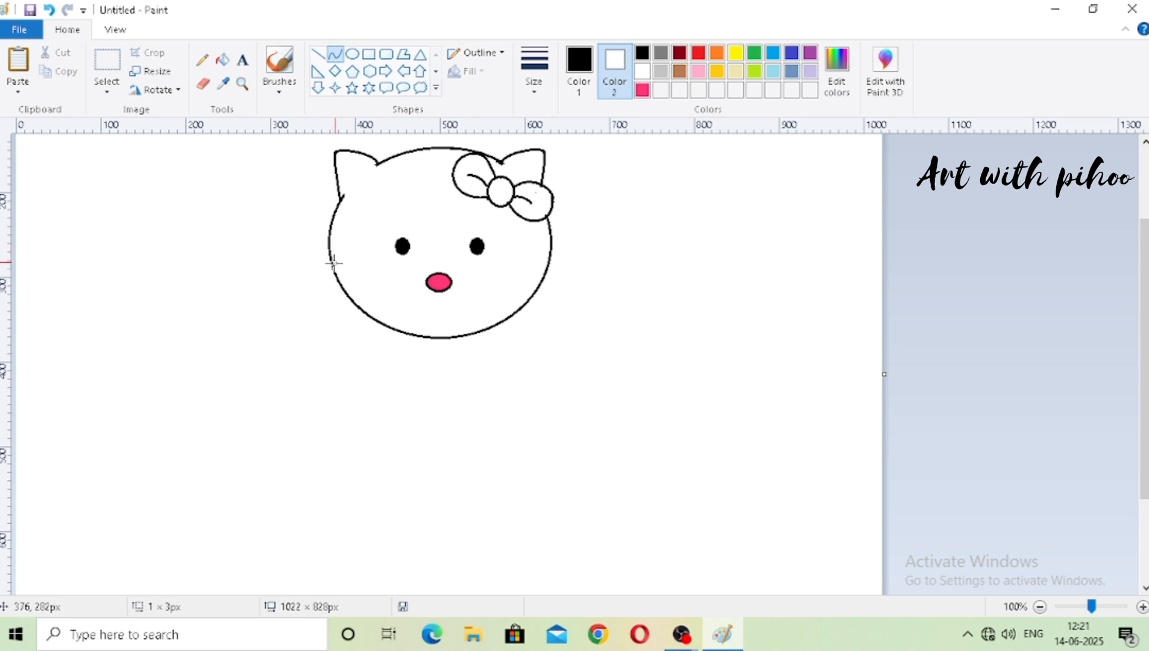
{"action": "left_click_drag", "start_coordinate": [345, 254], "coordinate": [299, 261]}
{"action": "double_click", "coordinate": [310, 255]}
{"action": "right_click", "coordinate": [324, 255]}
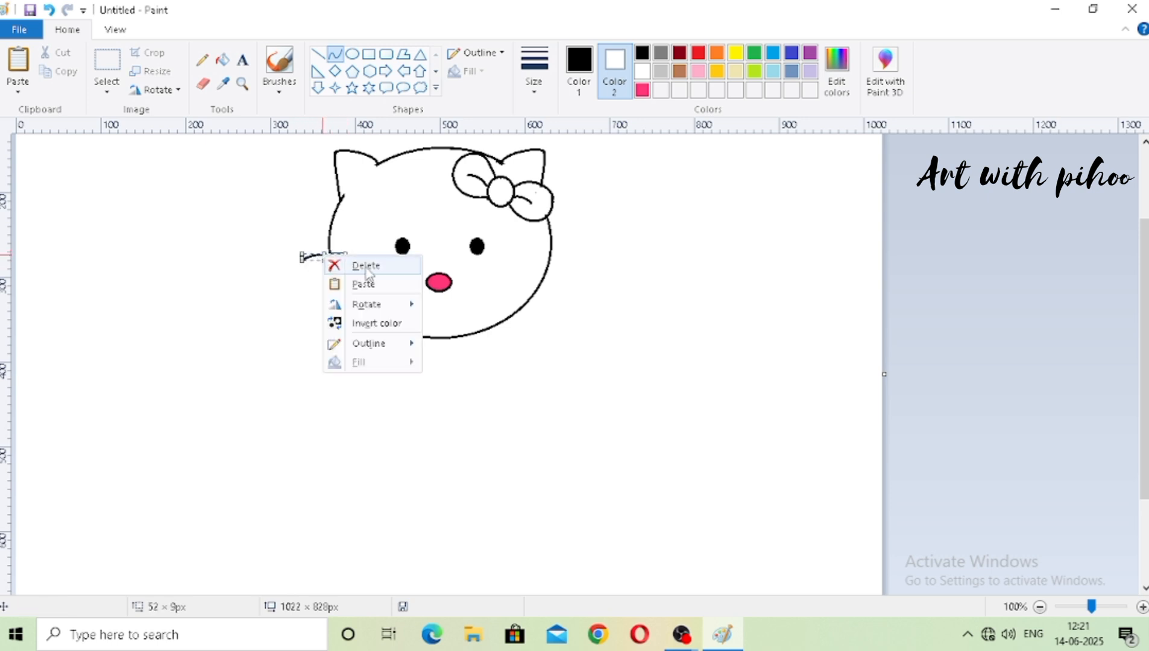
{"action": "left_click", "coordinate": [367, 266]}
Draw three curved black whiskers, one below another, across the left edge of the face.
{"action": "left_click_drag", "start_coordinate": [347, 254], "coordinate": [327, 266]}
{"action": "left_click", "coordinate": [321, 249]}
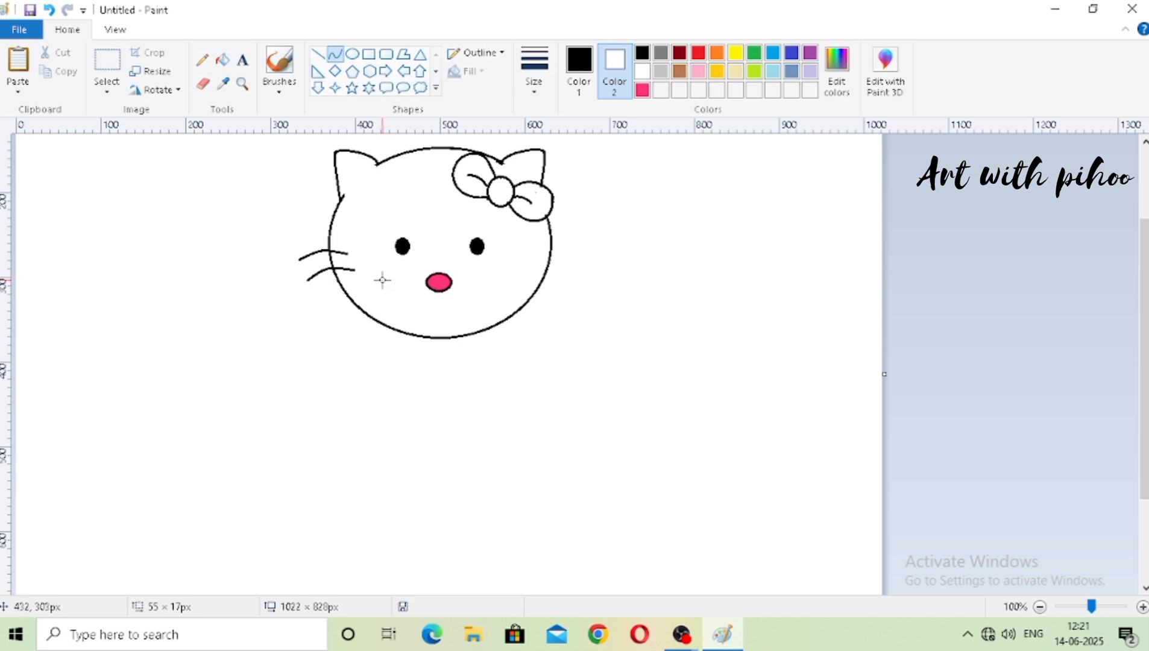
{"action": "left_click", "coordinate": [331, 272]}
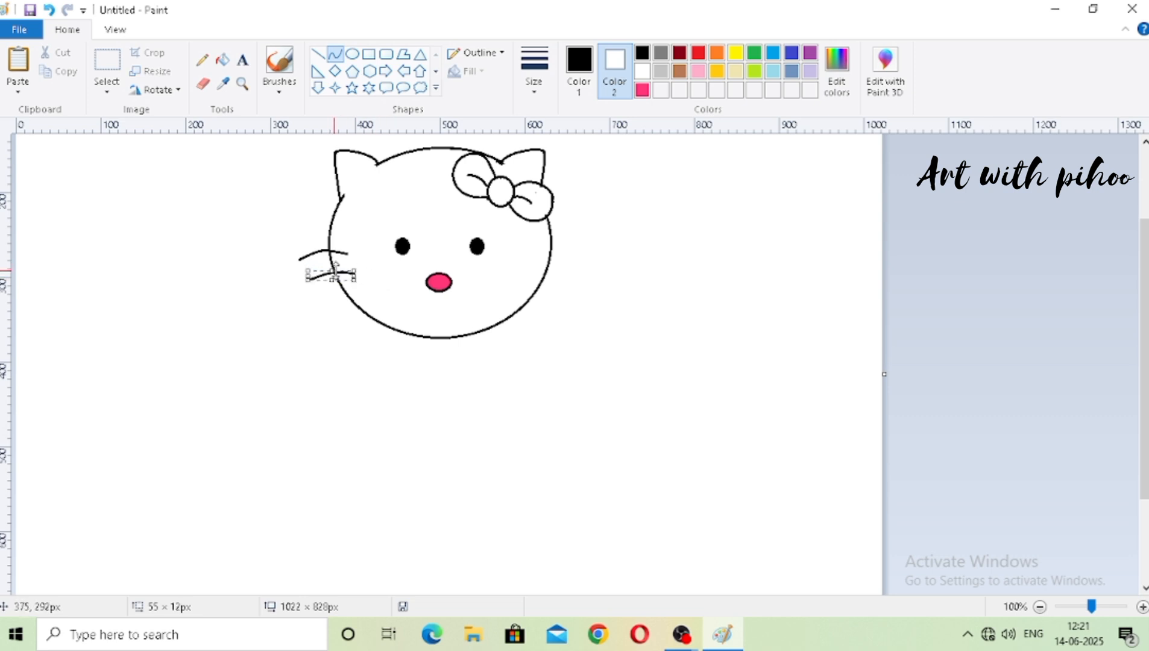
{"action": "left_click", "coordinate": [372, 275]}
{"action": "left_click_drag", "start_coordinate": [363, 285], "coordinate": [336, 288]}
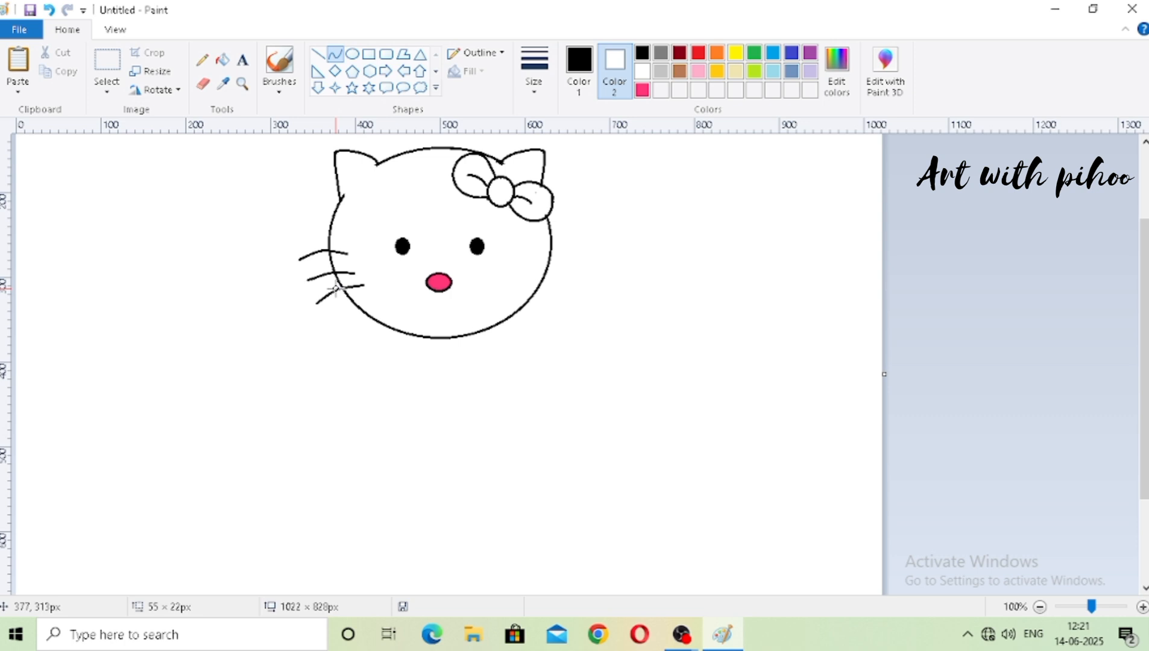
{"action": "mouse_move", "coordinate": [536, 249]}
{"action": "left_mouse_down"}
{"action": "mouse_move", "coordinate": [385, 289]}
{"action": "mouse_move", "coordinate": [326, 294]}
{"action": "mouse_move", "coordinate": [315, 282]}
{"action": "left_mouse_up"}
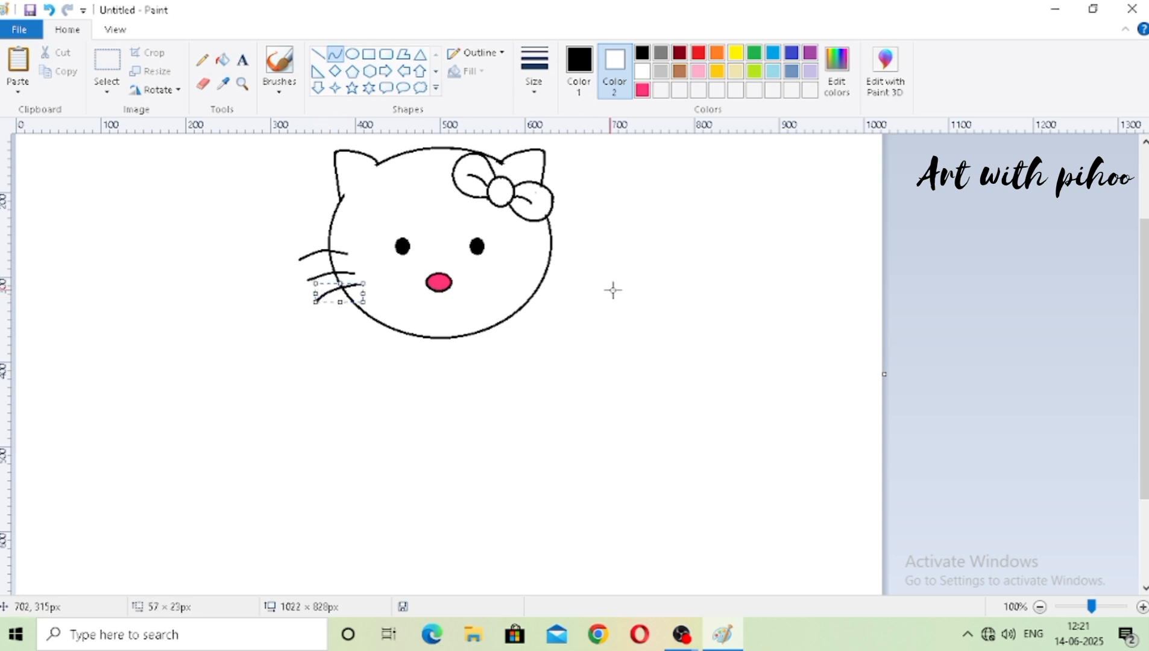
Draw three curved black whiskers across the right edge of the face and erase the outer tip of the top one.
{"action": "mouse_move", "coordinate": [530, 244]}
{"action": "left_mouse_down"}
{"action": "mouse_move", "coordinate": [605, 252]}
{"action": "mouse_move", "coordinate": [557, 243]}
{"action": "mouse_move", "coordinate": [577, 239]}
{"action": "mouse_move", "coordinate": [570, 263]}
{"action": "mouse_move", "coordinate": [593, 269]}
{"action": "mouse_move", "coordinate": [556, 254]}
{"action": "mouse_move", "coordinate": [588, 268]}
{"action": "left_mouse_up"}
{"action": "left_click", "coordinate": [596, 259]}
{"action": "right_click", "coordinate": [557, 254]}
{"action": "left_click", "coordinate": [578, 264]}
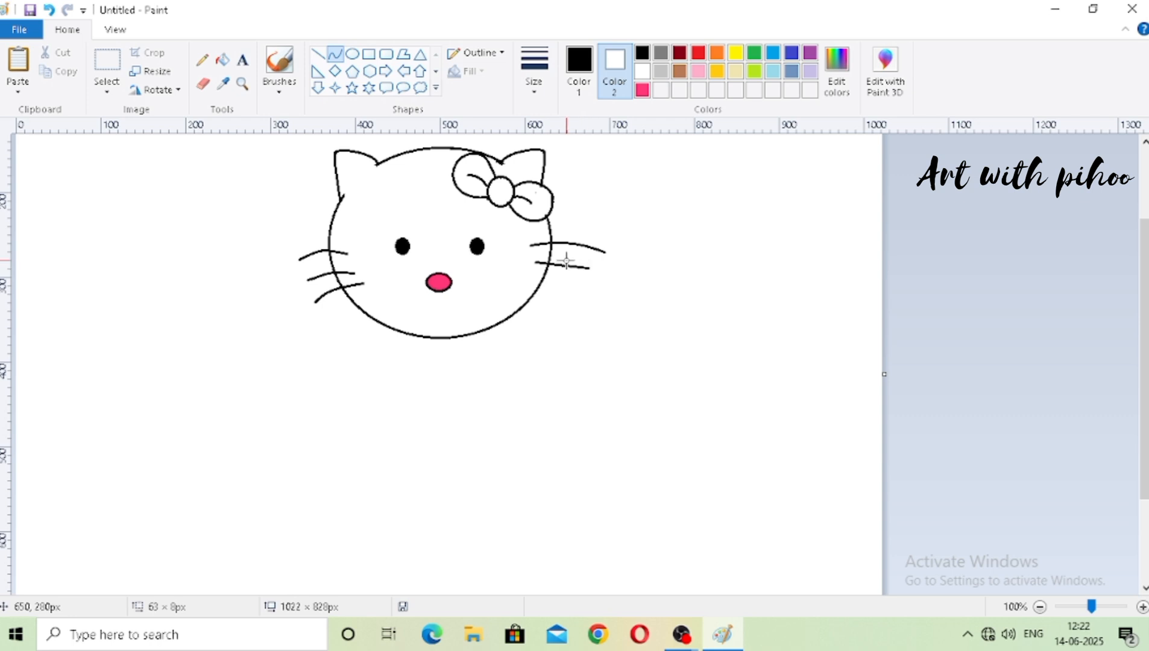
{"action": "left_click", "coordinate": [552, 258]}
{"action": "left_click", "coordinate": [572, 258]}
{"action": "left_click", "coordinate": [635, 266]}
{"action": "mouse_move", "coordinate": [534, 274]}
{"action": "left_mouse_down"}
{"action": "mouse_move", "coordinate": [575, 282]}
{"action": "mouse_move", "coordinate": [554, 271]}
{"action": "left_mouse_up"}
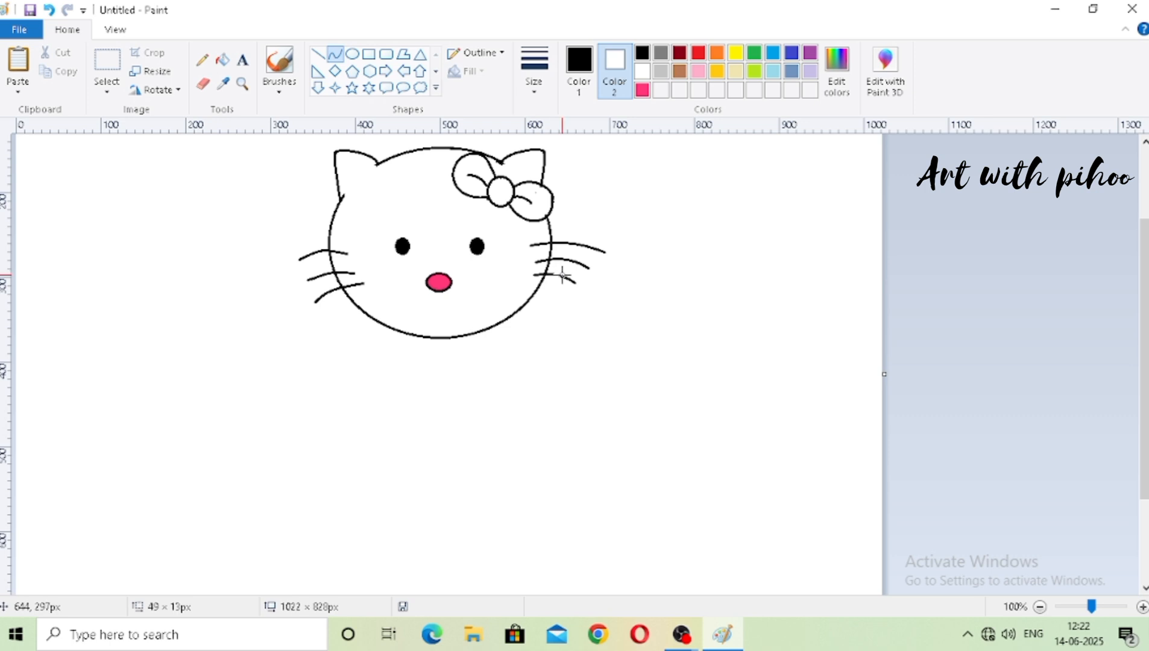
{"action": "left_click", "coordinate": [203, 84]}
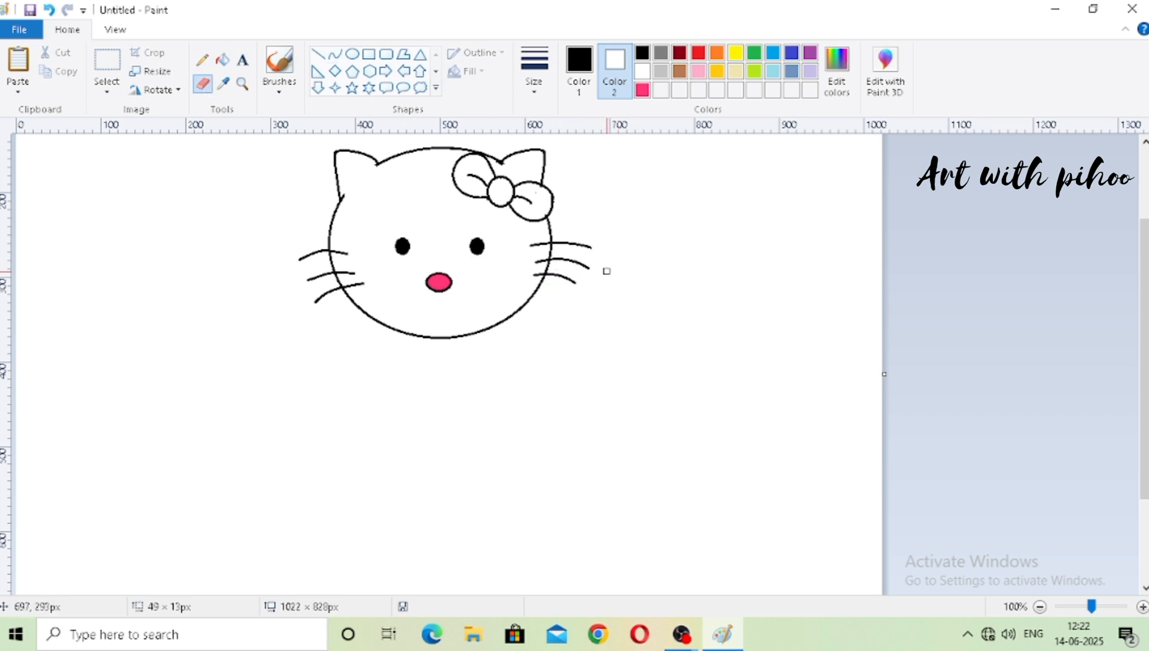
Fill the bow's knot and both loops with the custom hot pink.
{"action": "left_click", "coordinate": [222, 59]}
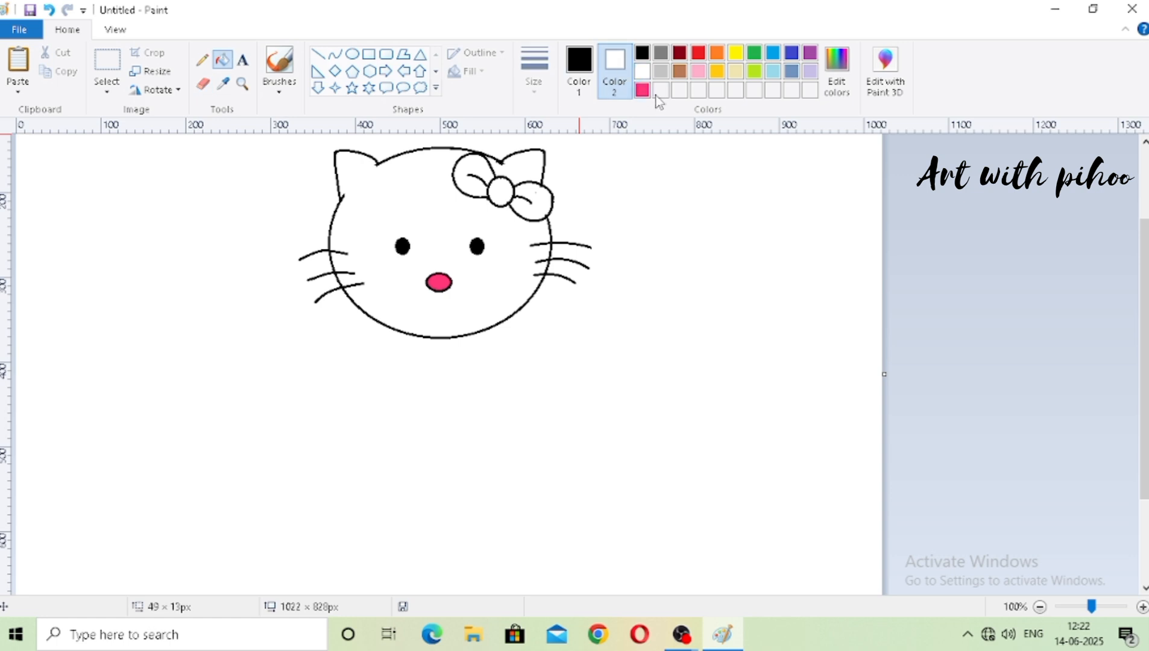
{"action": "left_click", "coordinate": [500, 190]}
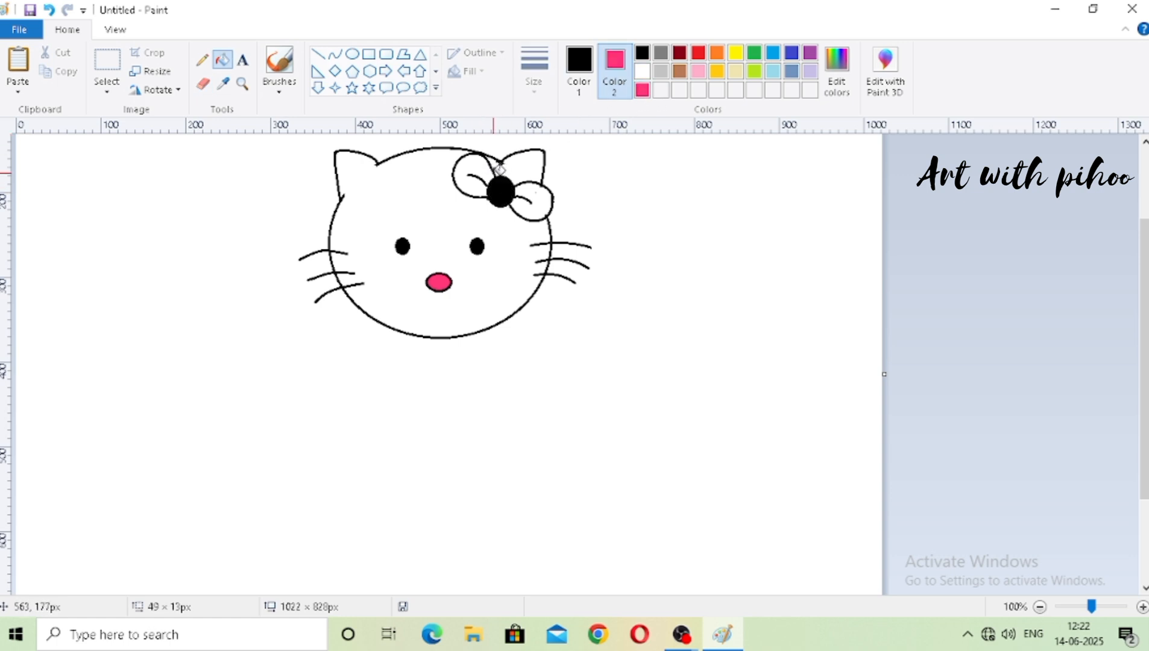
{"action": "key", "text": "ctrl+z"}
{"action": "left_click", "coordinate": [580, 68]}
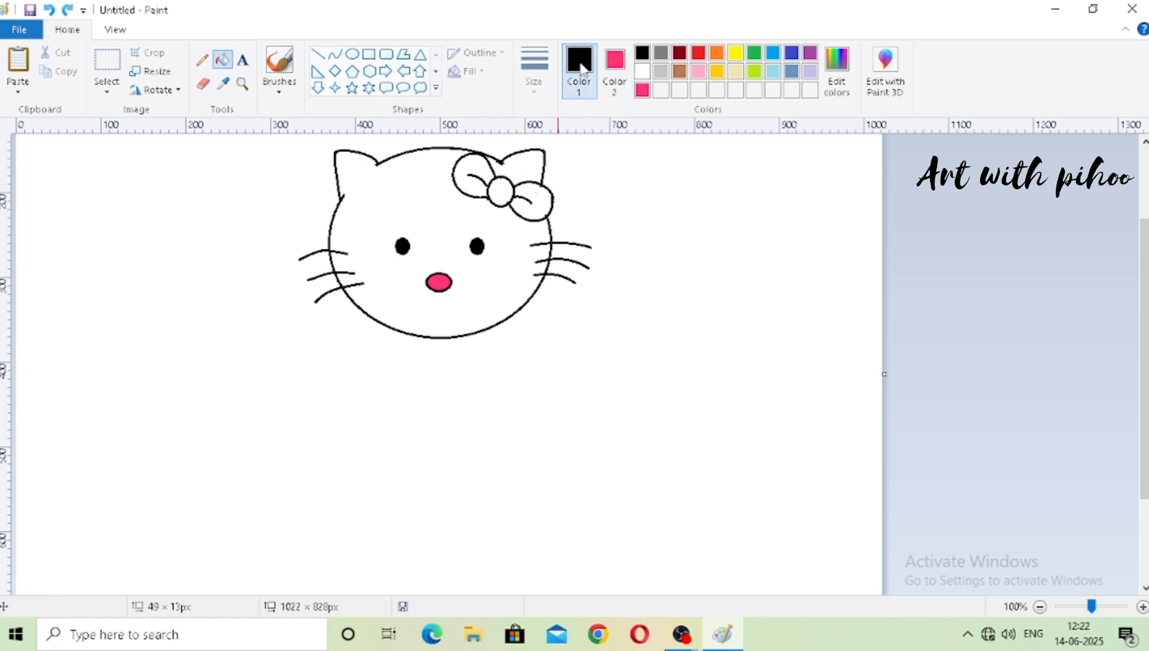
{"action": "left_click", "coordinate": [643, 90]}
{"action": "left_click", "coordinate": [501, 191]}
{"action": "left_click", "coordinate": [474, 170]}
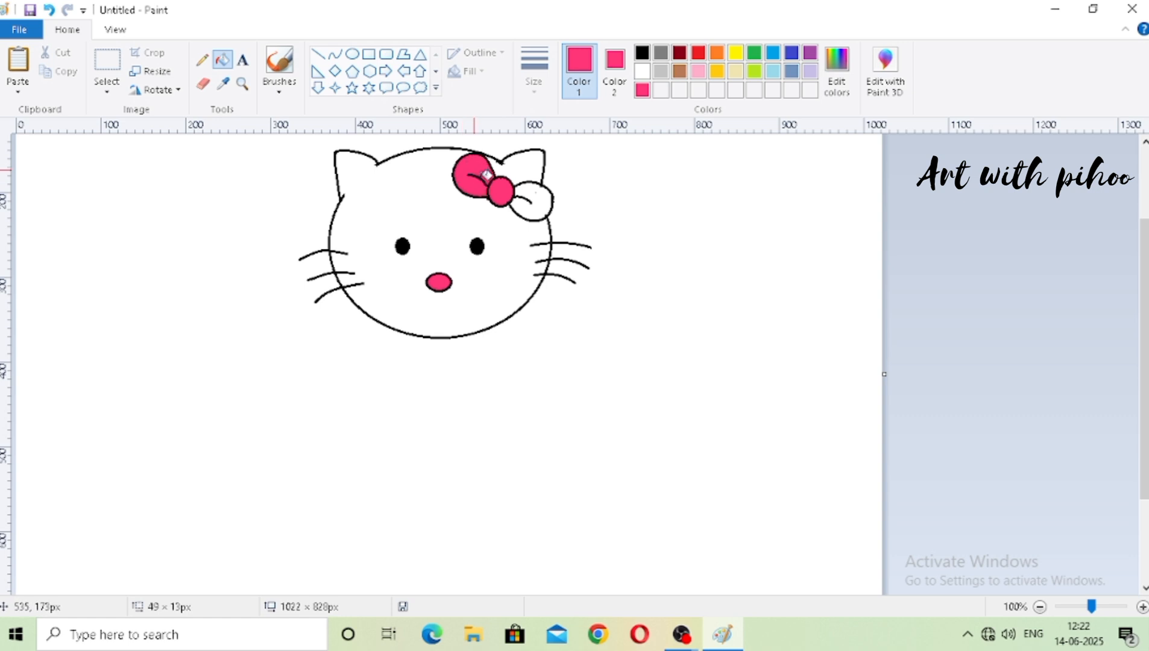
{"action": "left_click", "coordinate": [546, 193]}
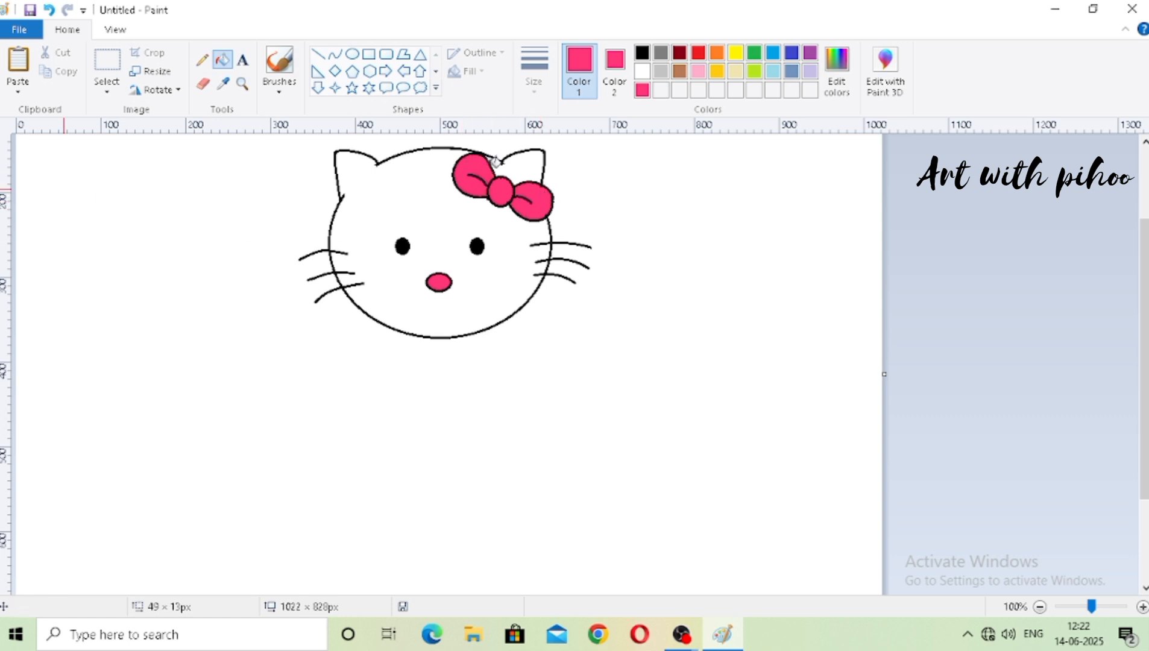
Draw a black downward-bulging neckline curve about 113 px wide under the chin, with white as the secondary colour.
{"action": "left_click", "coordinate": [335, 54]}
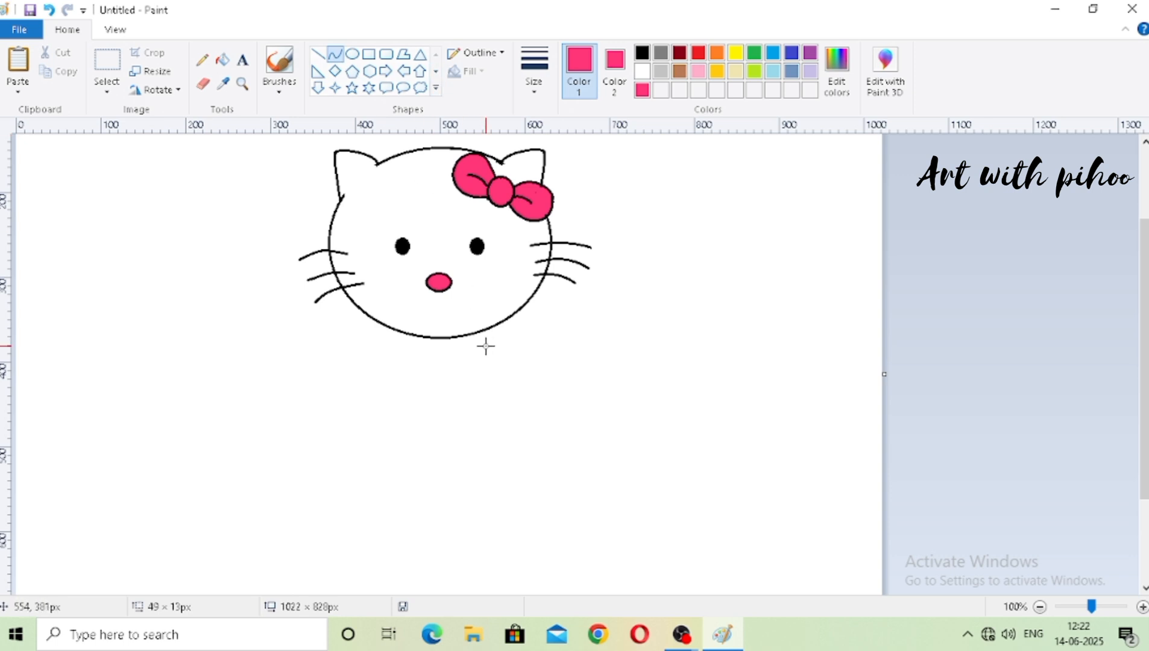
{"action": "left_click", "coordinate": [642, 53]}
{"action": "left_click", "coordinate": [616, 65]}
{"action": "left_click", "coordinate": [642, 71]}
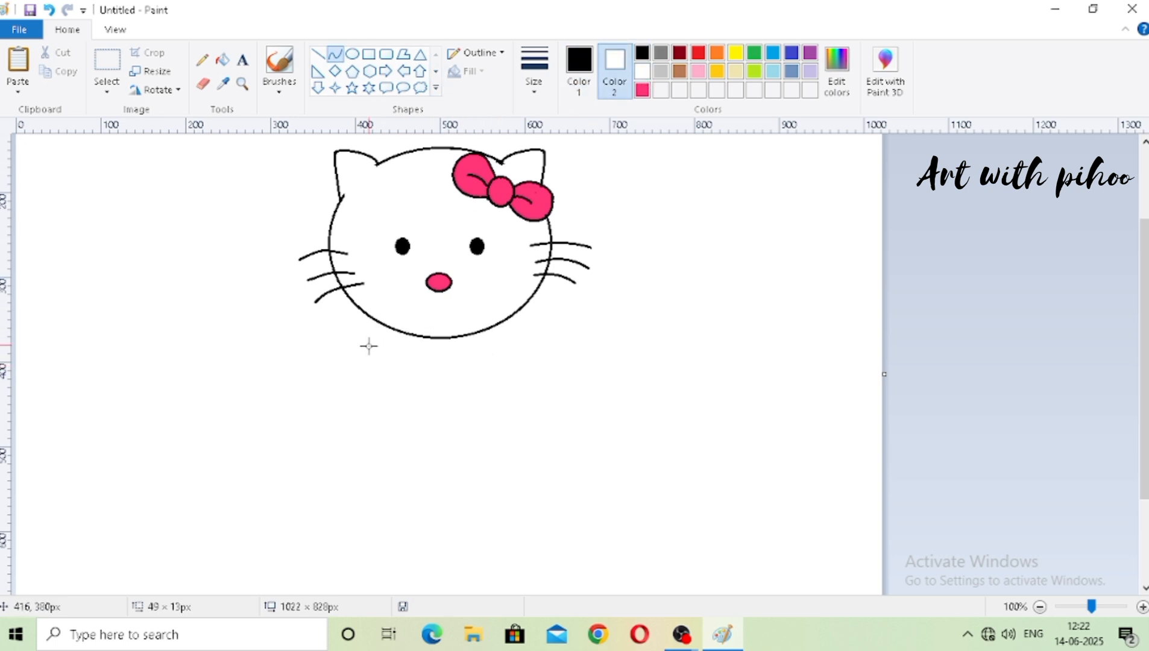
{"action": "mouse_move", "coordinate": [397, 330]}
{"action": "left_mouse_down"}
{"action": "mouse_move", "coordinate": [397, 340]}
{"action": "mouse_move", "coordinate": [495, 349]}
{"action": "mouse_move", "coordinate": [490, 328]}
{"action": "mouse_move", "coordinate": [413, 372]}
{"action": "mouse_move", "coordinate": [470, 381]}
{"action": "left_mouse_up"}
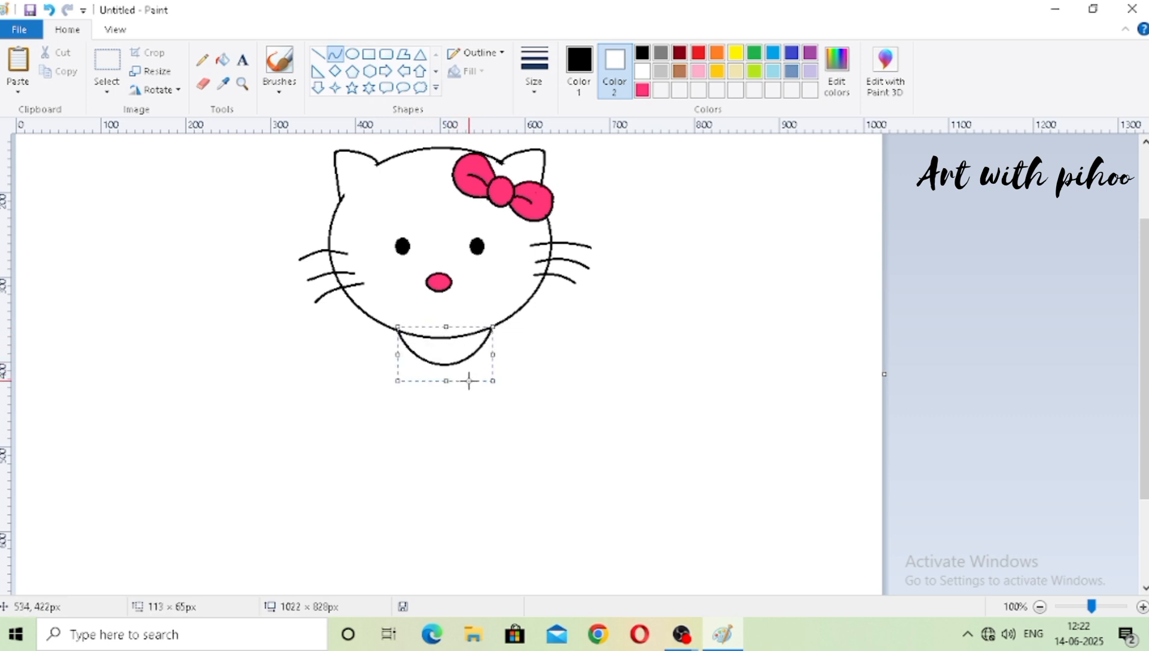
{"action": "left_click", "coordinate": [470, 382]}
{"action": "left_click", "coordinate": [471, 385]}
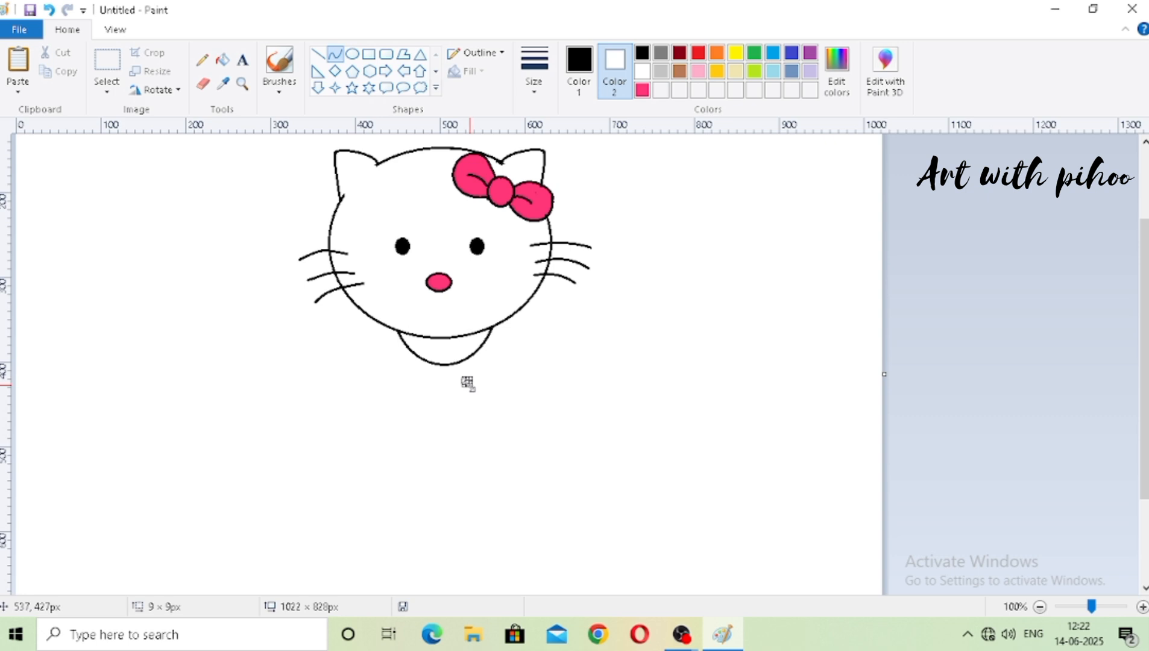
{"action": "left_click", "coordinate": [374, 417]}
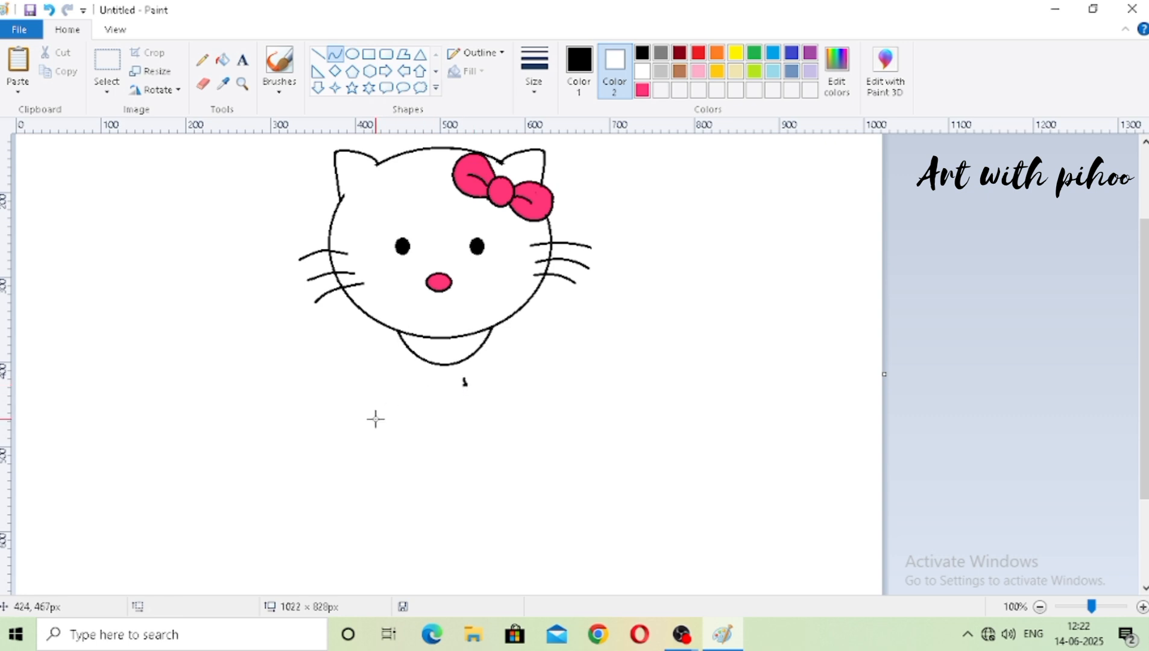
{"action": "left_click", "coordinate": [203, 84]}
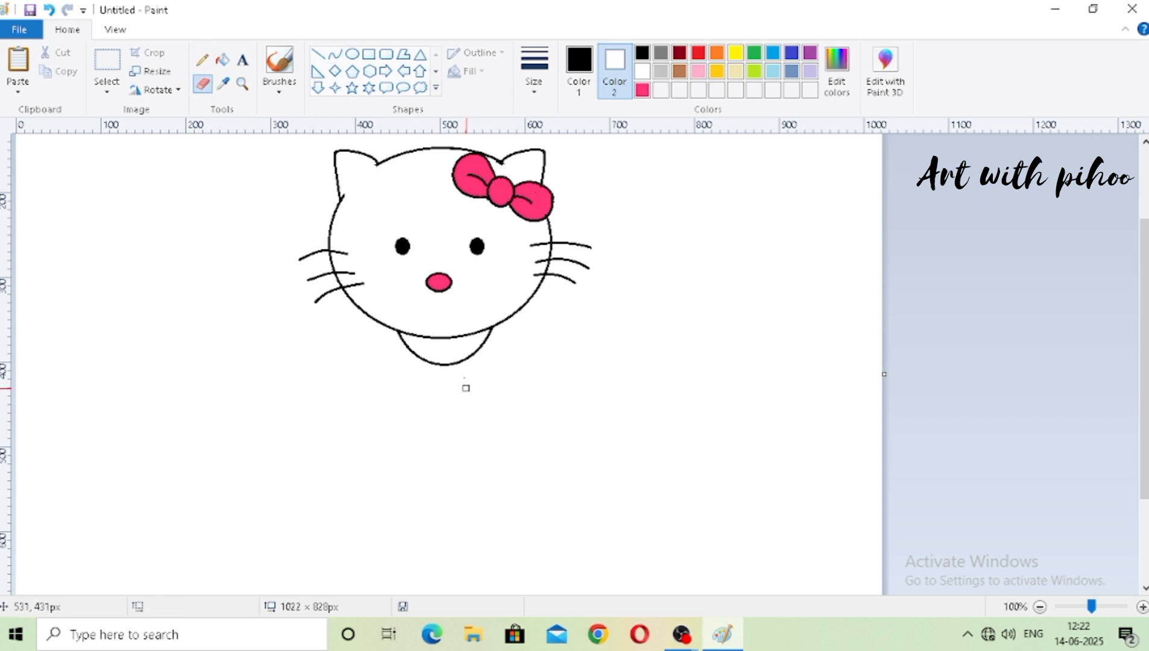
Draw the left side of the body as an outward-bowed curve about 153 px tall, starting at the head's lower left edge.
{"action": "left_click", "coordinate": [335, 54]}
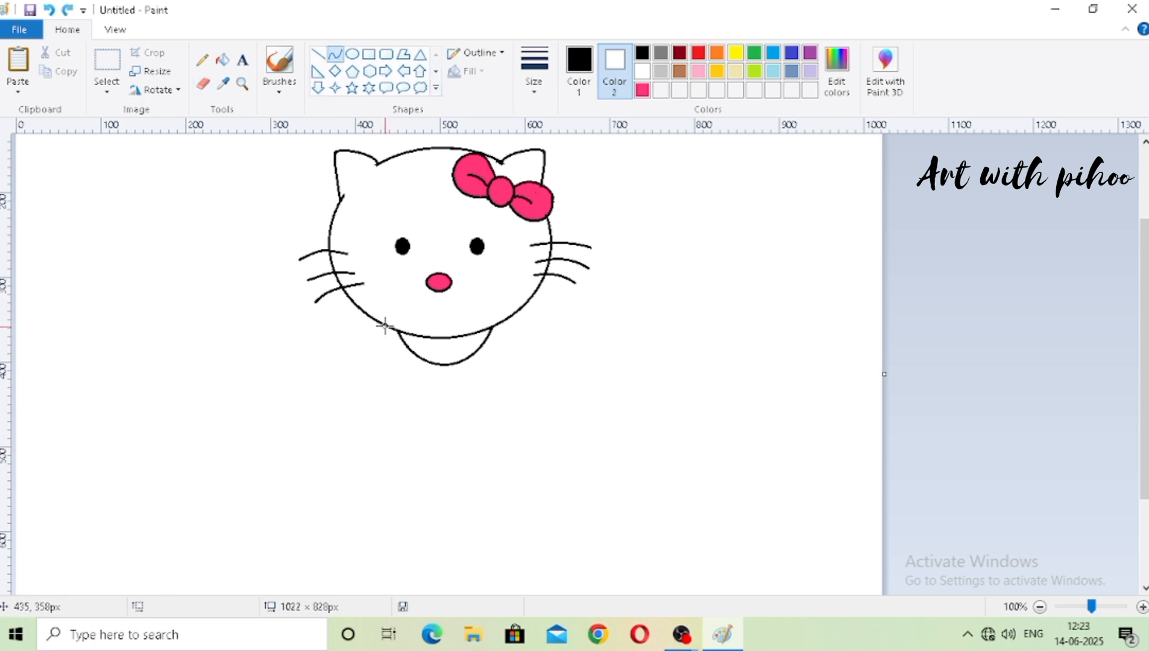
{"action": "left_click_drag", "start_coordinate": [384, 327], "coordinate": [363, 451]}
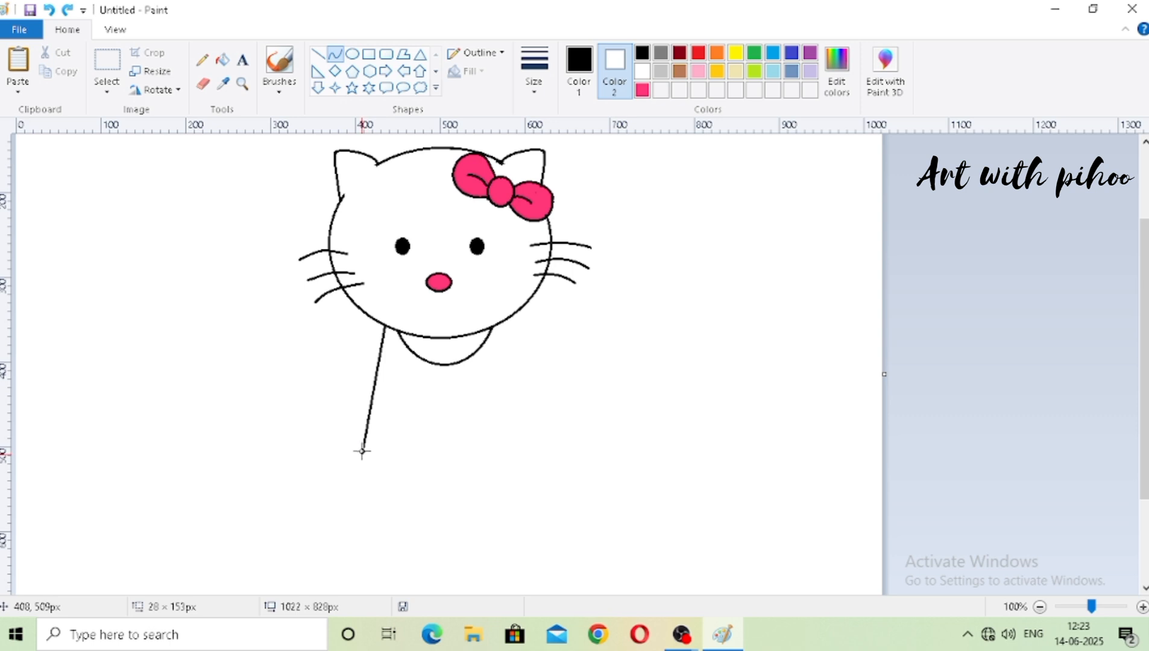
{"action": "left_click", "coordinate": [364, 376]}
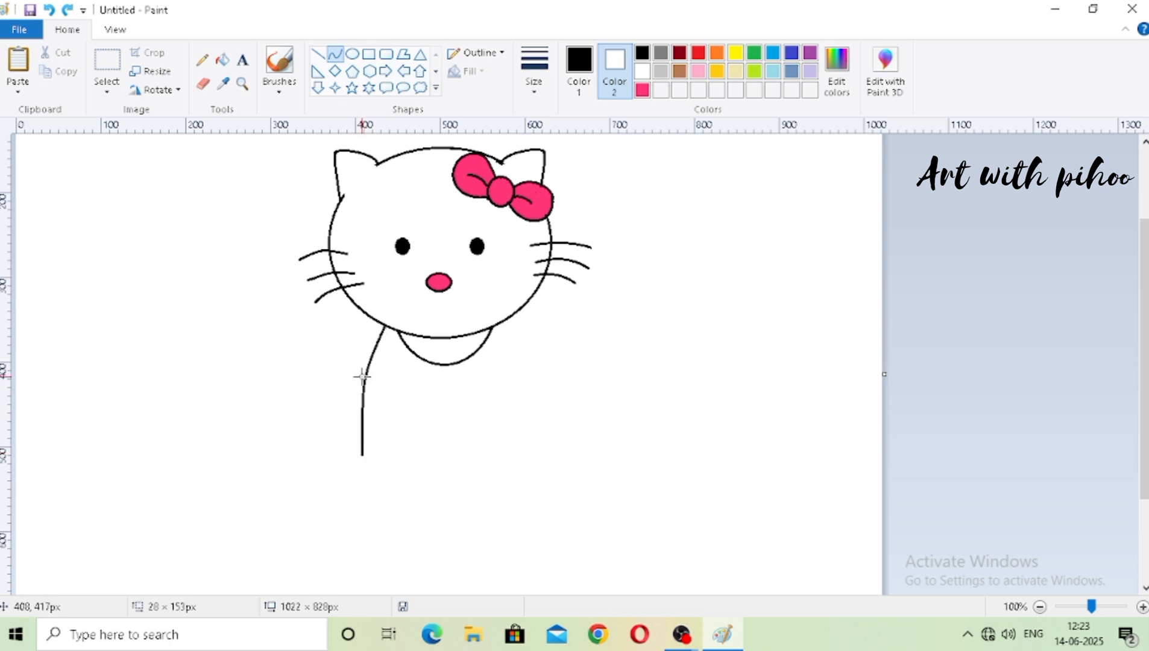
{"action": "left_click", "coordinate": [353, 441]}
{"action": "left_click", "coordinate": [478, 454]}
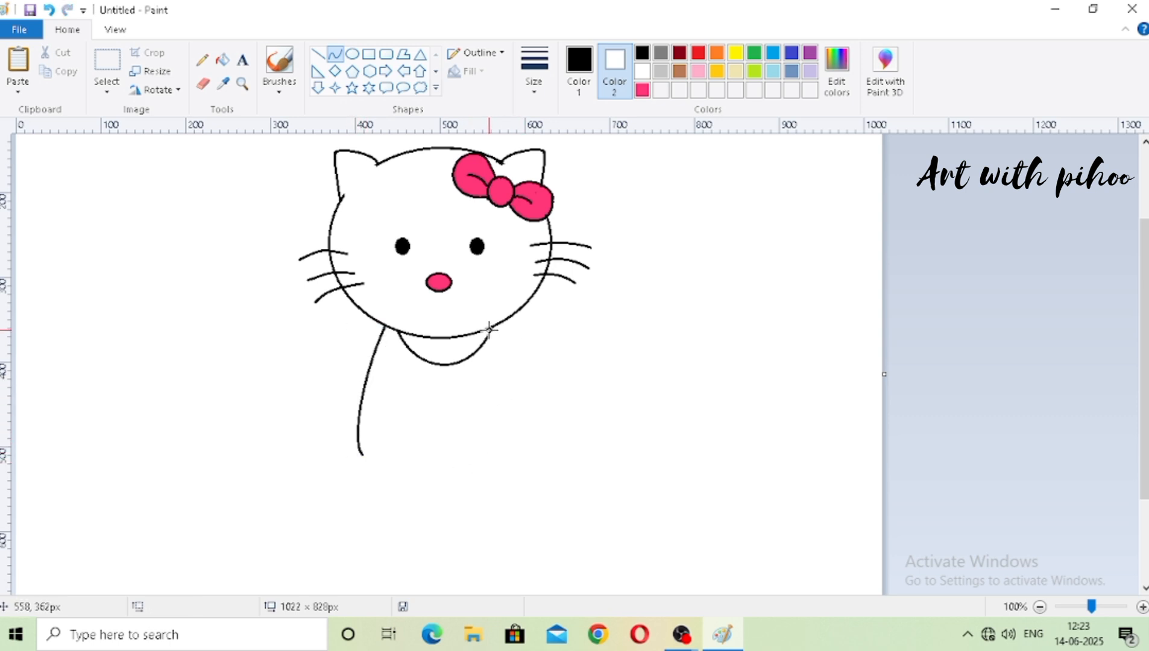
Draw the right side of the body as an outward-bowed curve about 147 px tall, starting at the head's lower right edge.
{"action": "left_click_drag", "start_coordinate": [499, 322], "coordinate": [546, 440]}
{"action": "mouse_move", "coordinate": [522, 347]}
{"action": "left_mouse_down"}
{"action": "mouse_move", "coordinate": [518, 338]}
{"action": "mouse_move", "coordinate": [531, 344]}
{"action": "left_mouse_up"}
{"action": "left_click", "coordinate": [558, 430]}
{"action": "mouse_move", "coordinate": [558, 441]}
{"action": "left_mouse_down"}
{"action": "mouse_move", "coordinate": [557, 430]}
{"action": "mouse_move", "coordinate": [557, 454]}
{"action": "mouse_move", "coordinate": [554, 443]}
{"action": "left_mouse_up"}
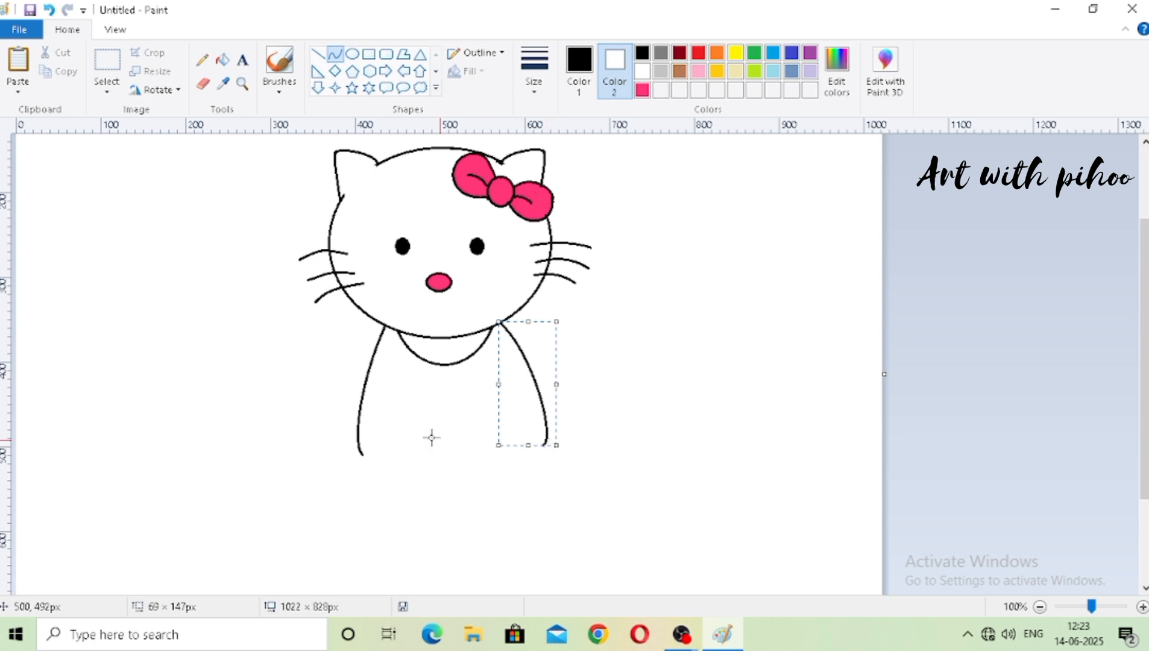
{"action": "left_click", "coordinate": [365, 468]}
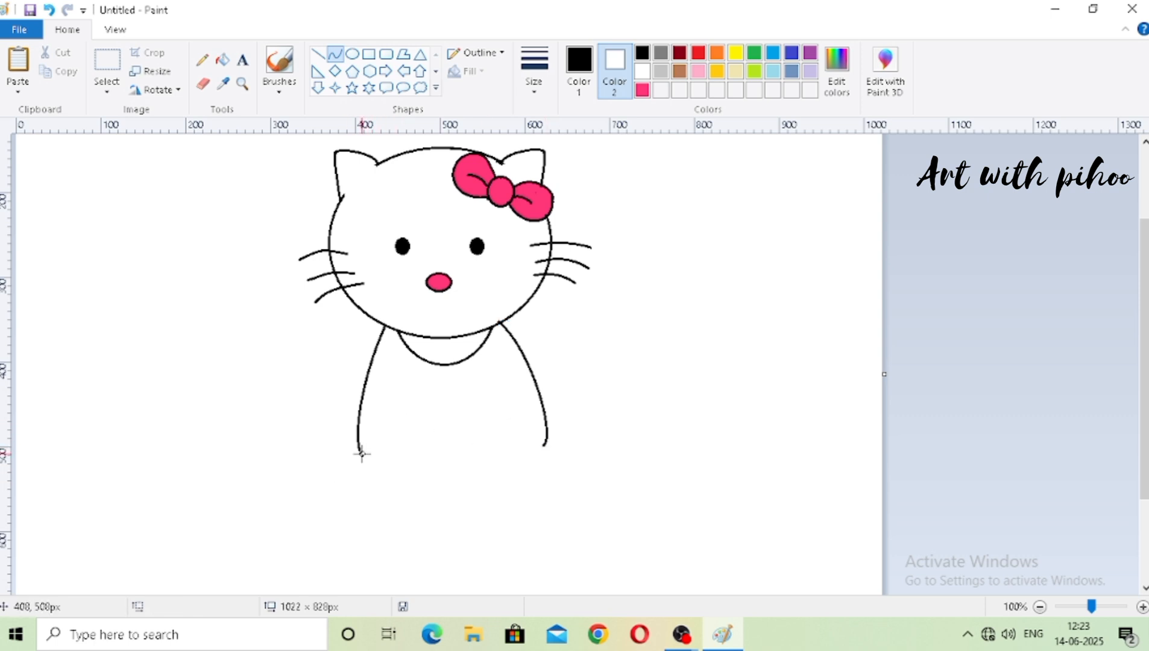
Close the bottom of the body with a slightly downward-bulging curve about 216 px wide joining both side curves.
{"action": "mouse_move", "coordinate": [362, 453]}
{"action": "left_mouse_down"}
{"action": "mouse_move", "coordinate": [521, 464]}
{"action": "mouse_move", "coordinate": [548, 446]}
{"action": "left_mouse_up"}
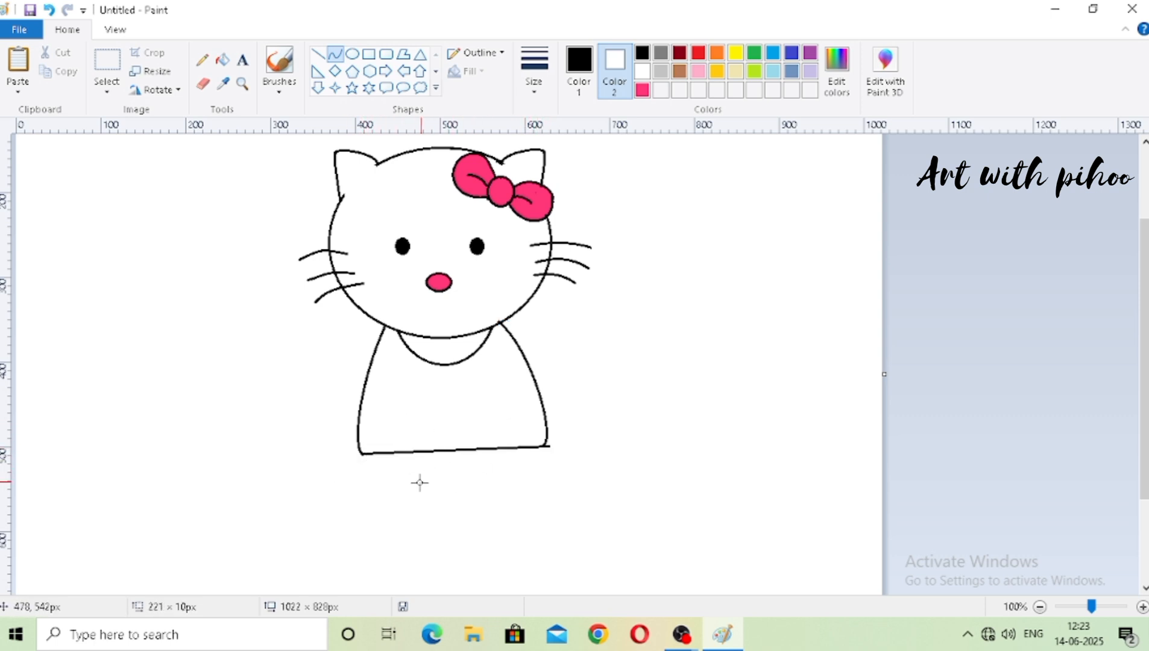
{"action": "left_click", "coordinate": [385, 454]}
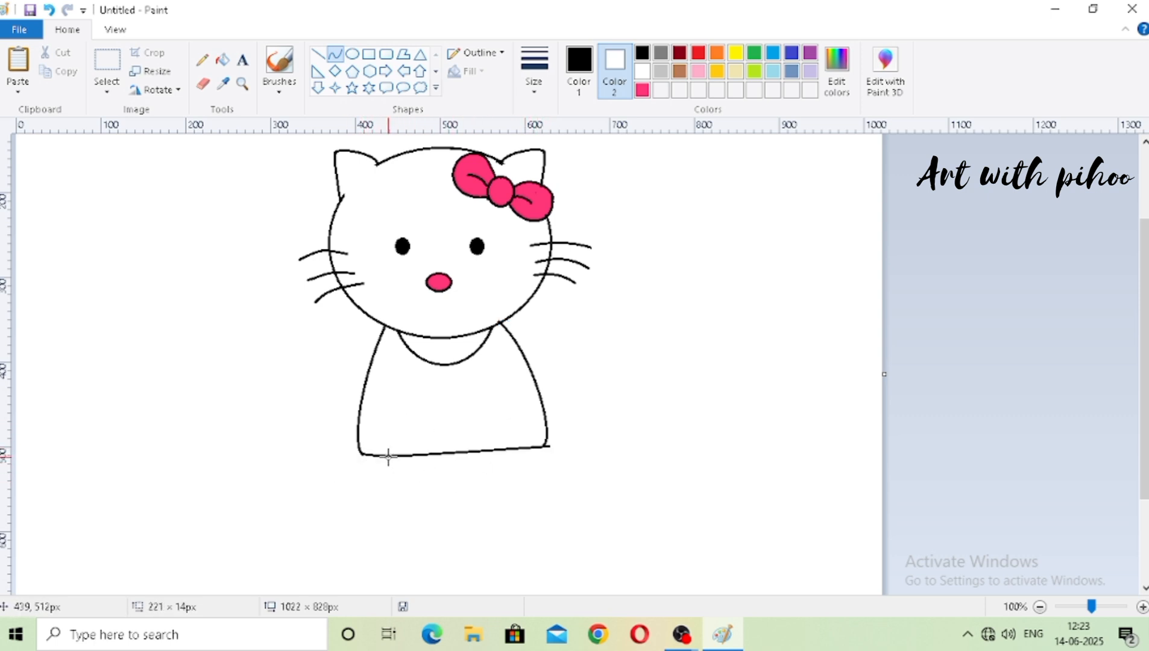
{"action": "left_click", "coordinate": [516, 460]}
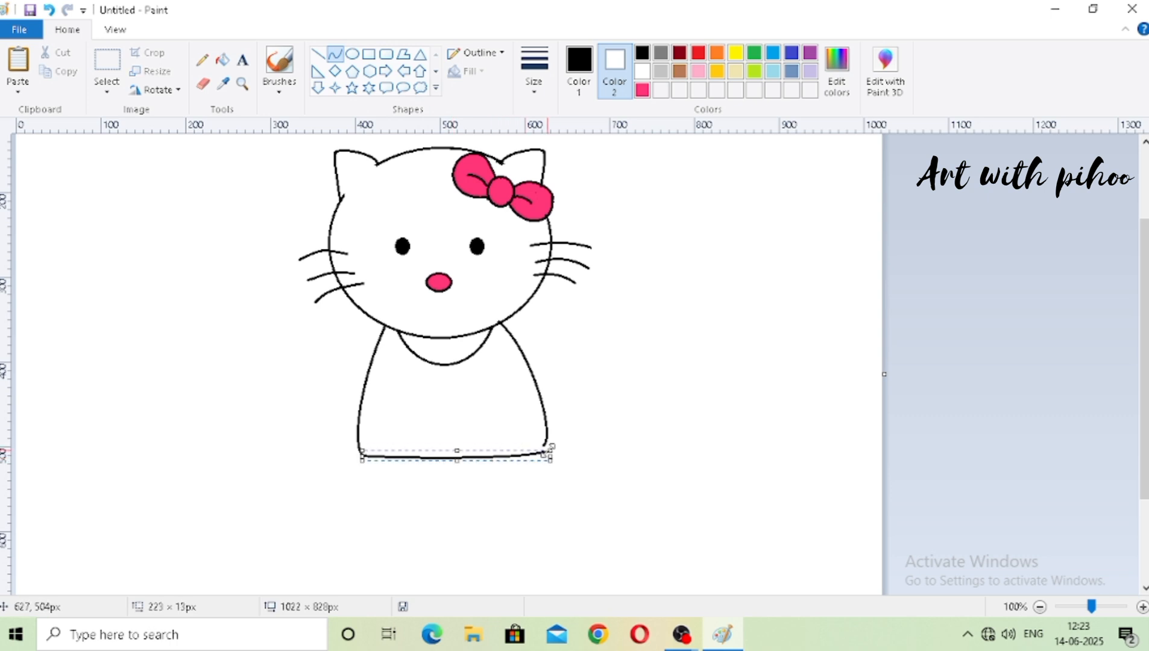
{"action": "left_click_drag", "start_coordinate": [546, 447], "coordinate": [545, 452]}
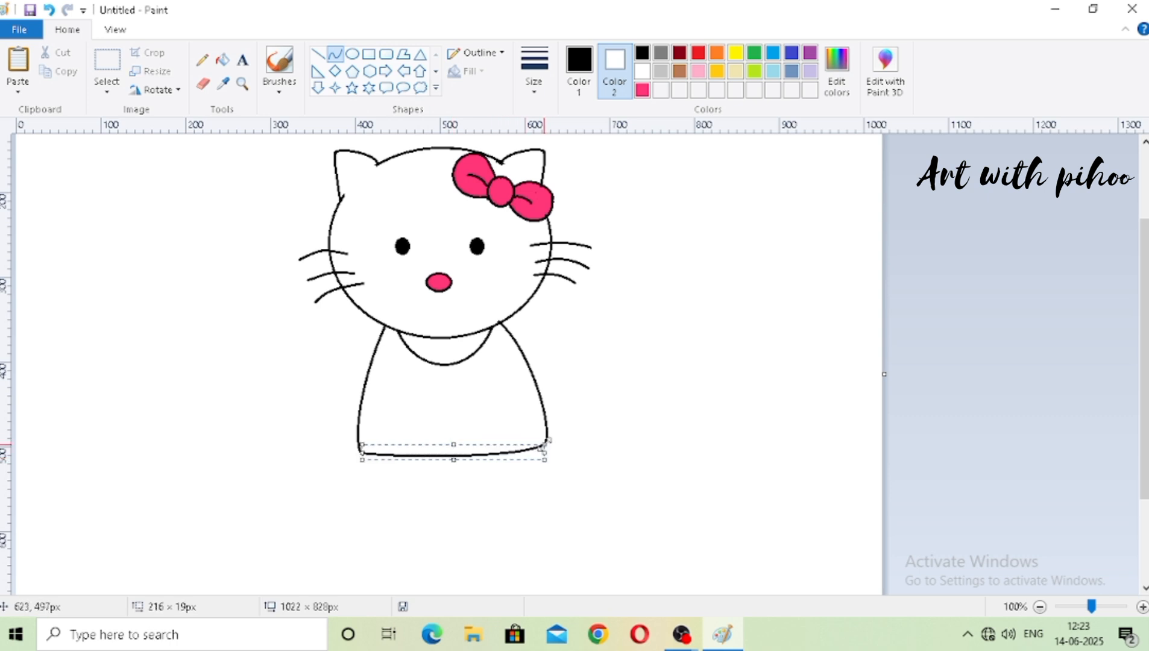
{"action": "left_click", "coordinate": [613, 473]}
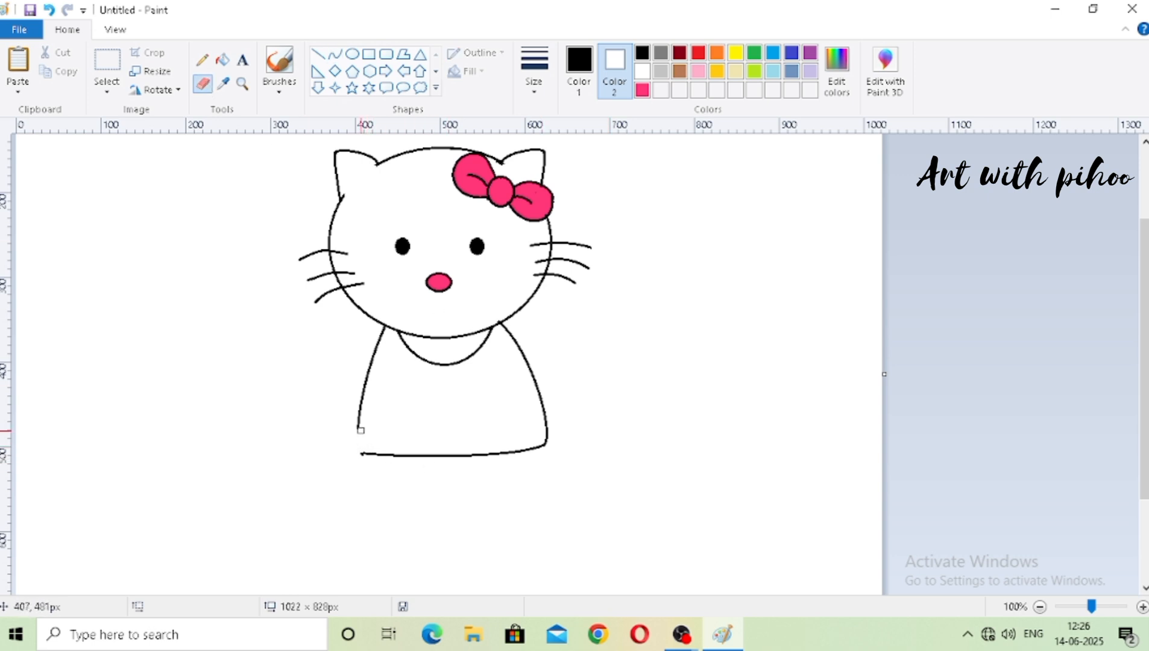
Erase the body's left side and redraw it as a curve about 154 px tall, bowed further outward.
{"action": "mouse_move", "coordinate": [361, 430]}
{"action": "left_mouse_down"}
{"action": "mouse_move", "coordinate": [365, 395]}
{"action": "mouse_move", "coordinate": [354, 421]}
{"action": "left_mouse_up"}
{"action": "left_click_drag", "start_coordinate": [365, 382], "coordinate": [377, 343]}
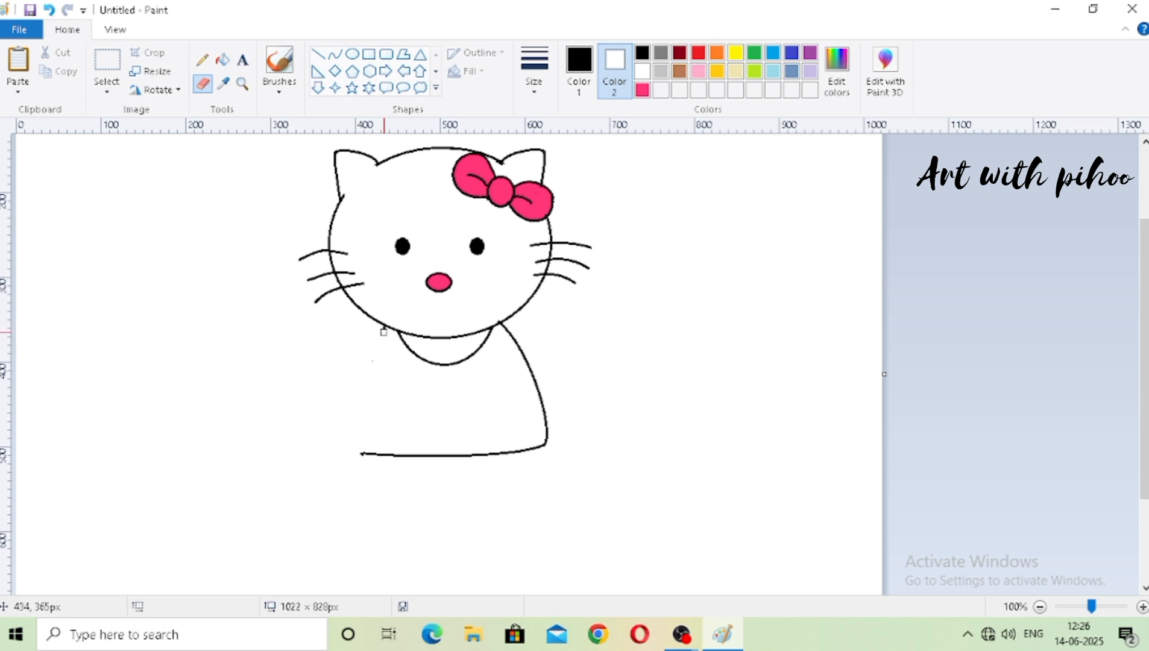
{"action": "left_click", "coordinate": [336, 54]}
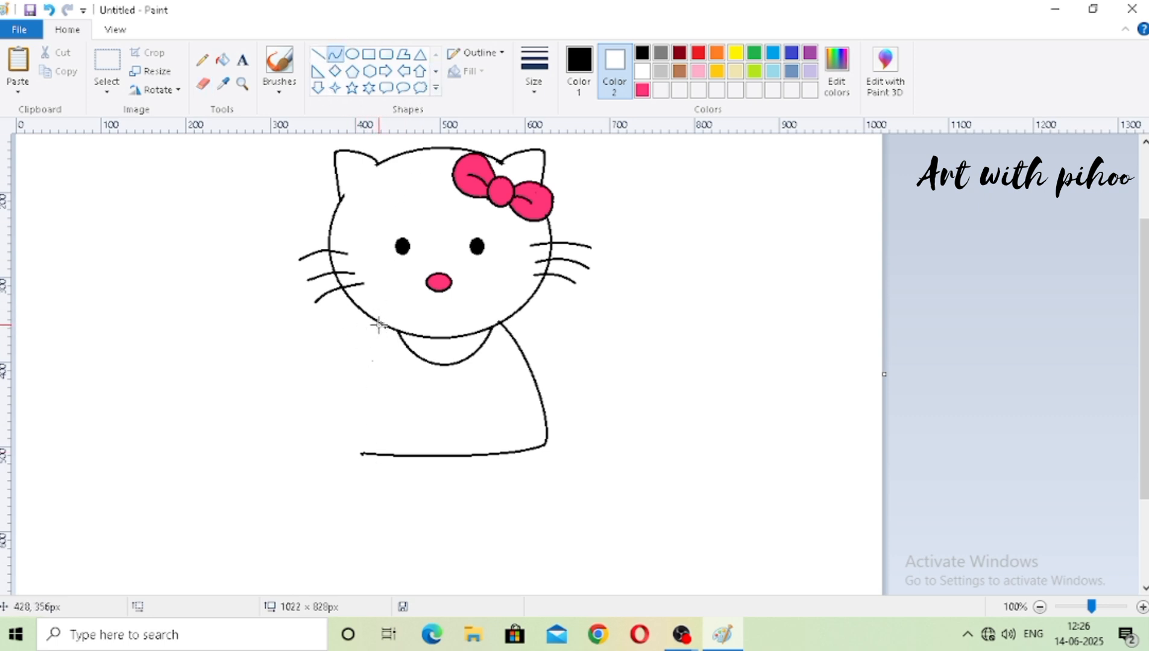
{"action": "left_click_drag", "start_coordinate": [381, 325], "coordinate": [362, 456]}
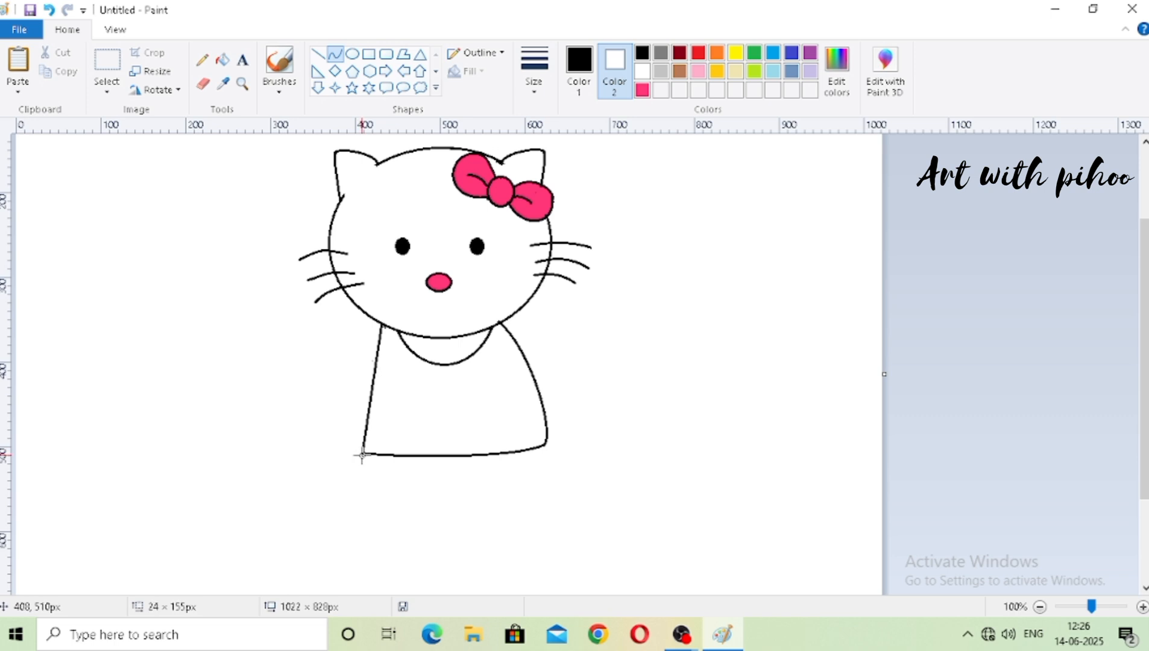
{"action": "left_click_drag", "start_coordinate": [369, 341], "coordinate": [362, 340]}
{"action": "left_click_drag", "start_coordinate": [357, 428], "coordinate": [331, 454]}
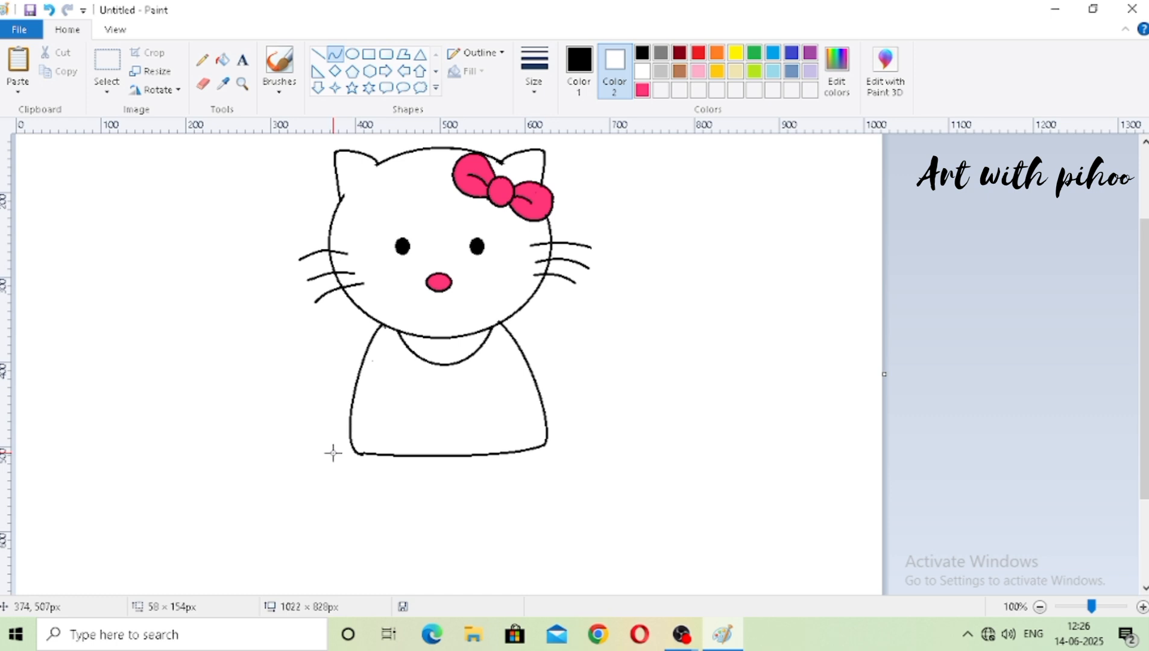
{"action": "left_click", "coordinate": [525, 509]}
Draw the left arm with a curved outer edge and rounded hand, and add a slanted sleeve line across it.
{"action": "left_click_drag", "start_coordinate": [374, 321], "coordinate": [303, 387]}
{"action": "left_click_drag", "start_coordinate": [360, 319], "coordinate": [294, 370]}
{"action": "left_click", "coordinate": [411, 400]}
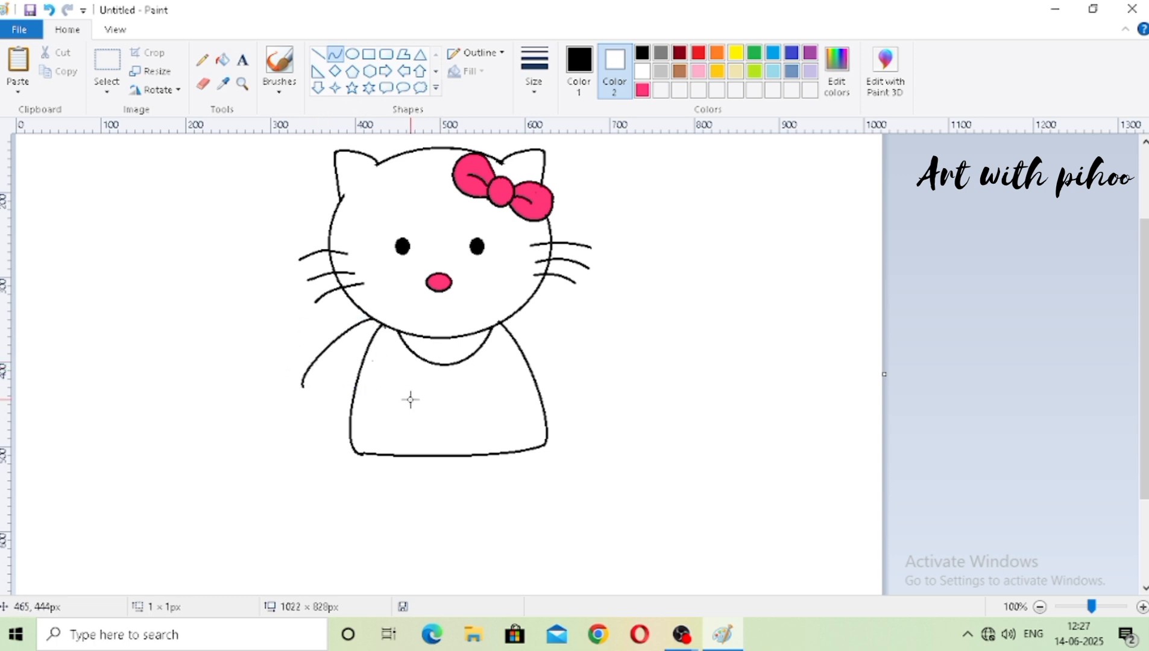
{"action": "left_click_drag", "start_coordinate": [303, 382], "coordinate": [318, 426]}
{"action": "left_click", "coordinate": [405, 409]}
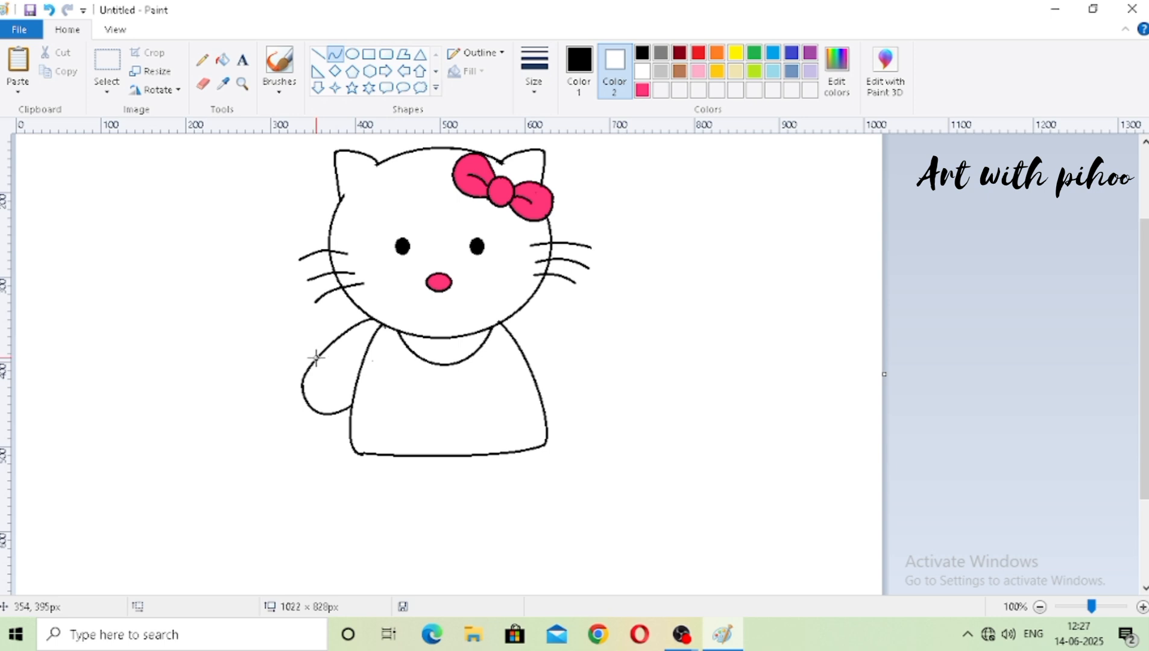
{"action": "left_click_drag", "start_coordinate": [315, 357], "coordinate": [357, 382]}
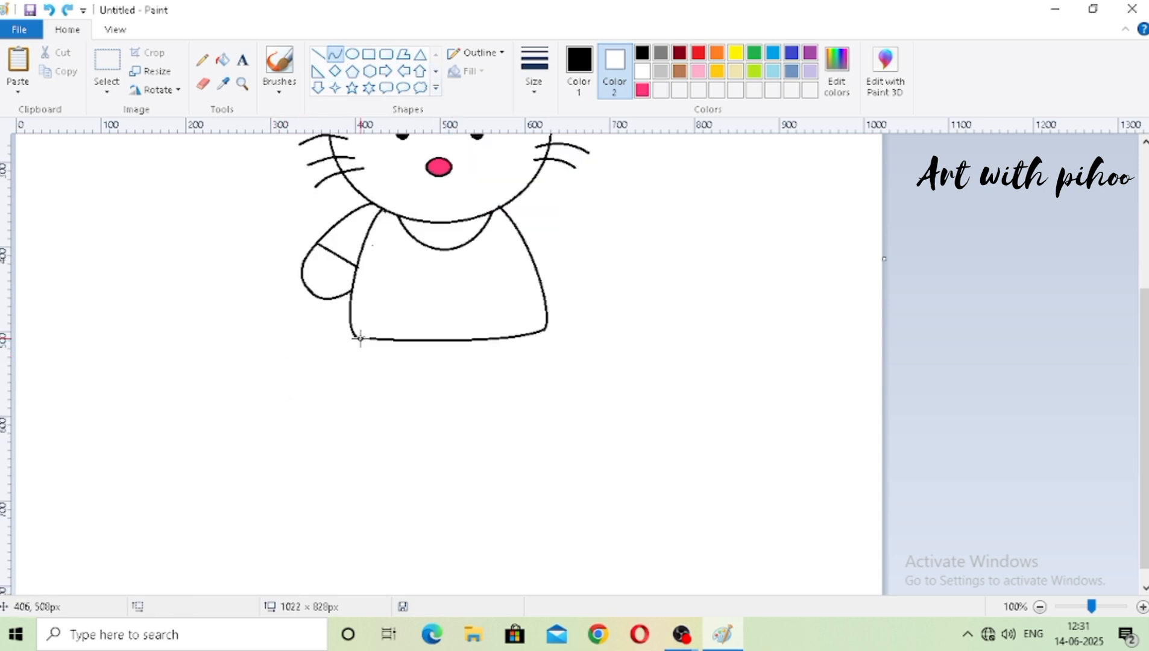
Draw the left leg's curved outer side, about 54 × 58 px, below the body and extend its sole with a nearly flat curve about 52 px wide.
{"action": "left_click_drag", "start_coordinate": [360, 338], "coordinate": [368, 387]}
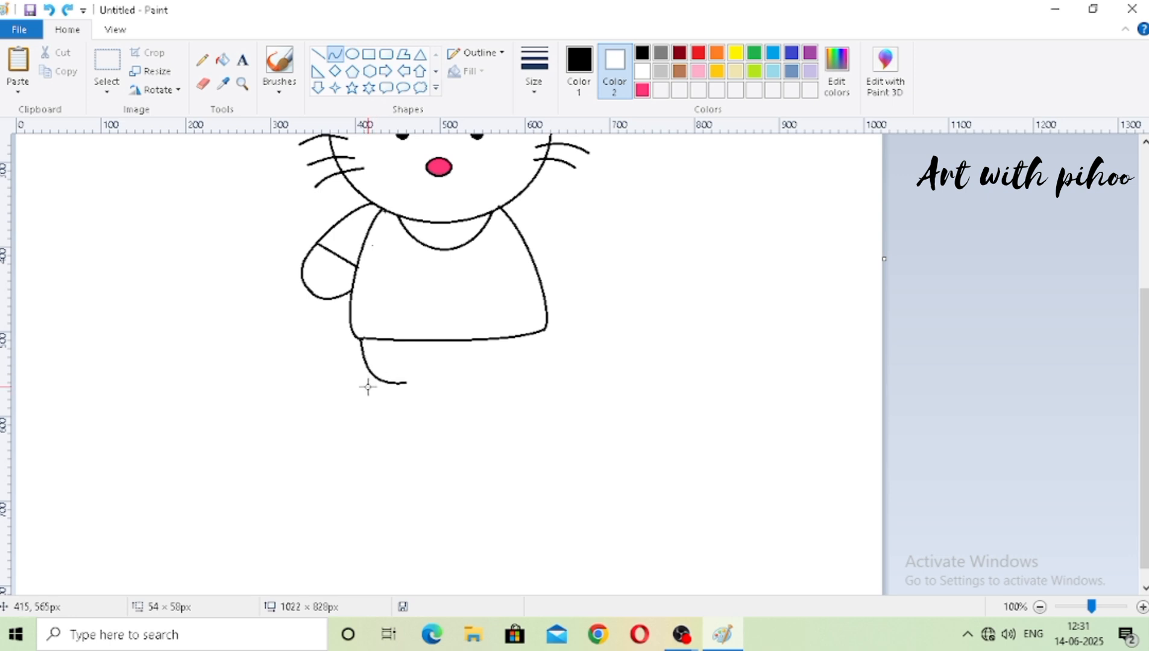
{"action": "left_click", "coordinate": [438, 372]}
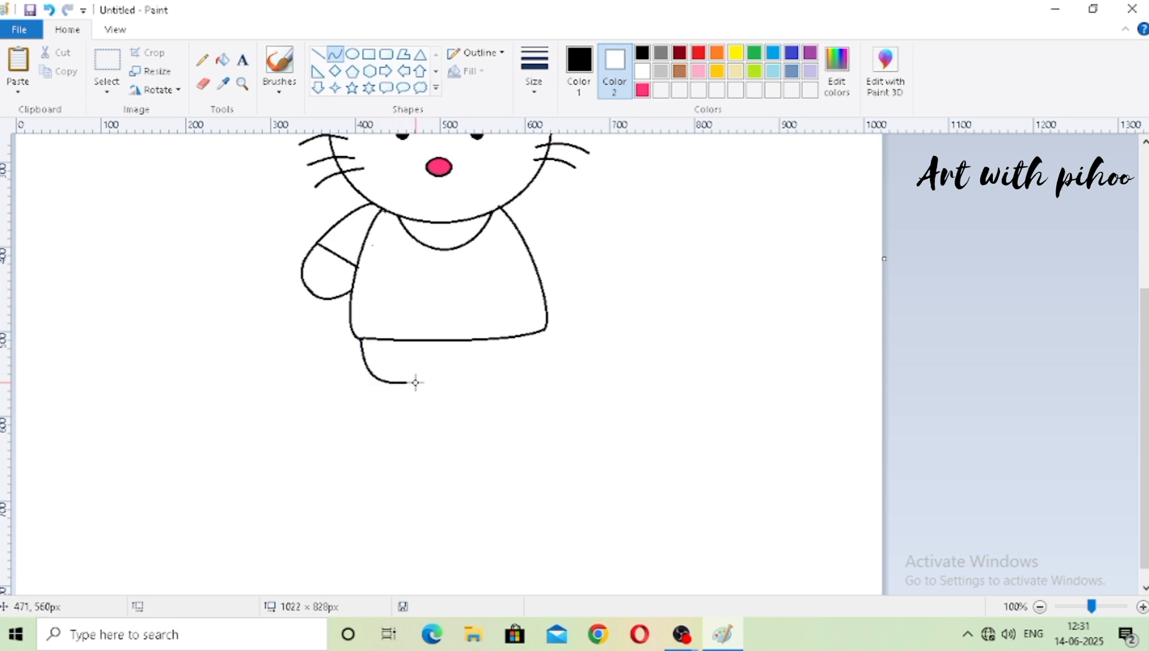
{"action": "left_click_drag", "start_coordinate": [415, 383], "coordinate": [446, 382]}
{"action": "key", "text": "ctrl+z"}
{"action": "left_click_drag", "start_coordinate": [399, 383], "coordinate": [444, 384]}
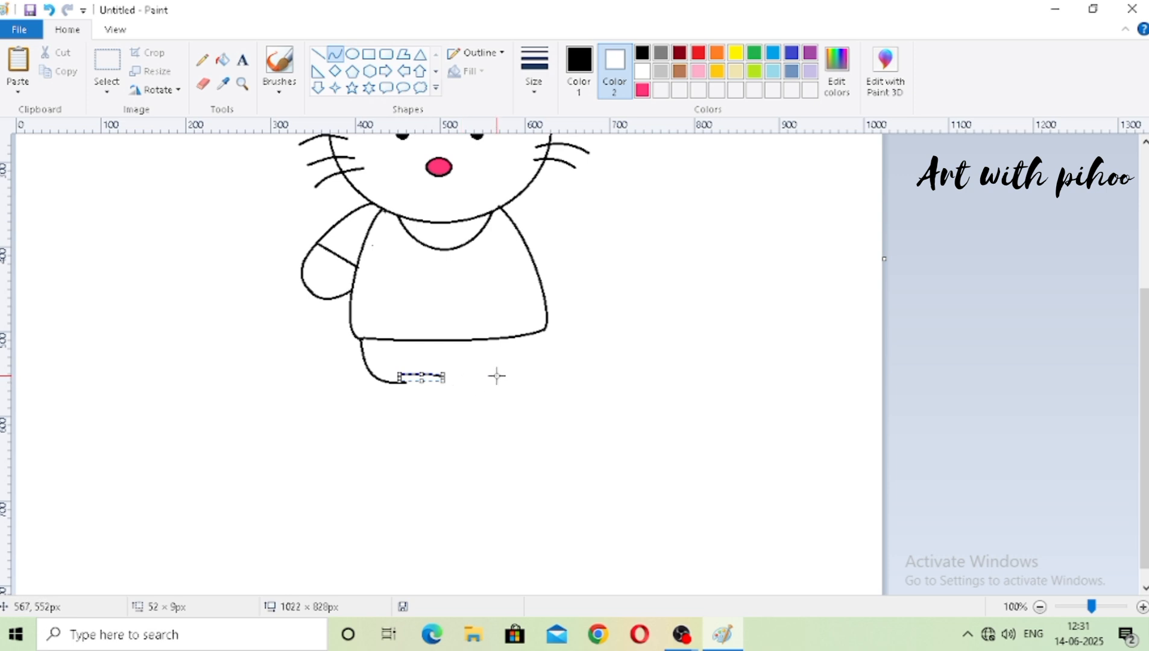
{"action": "key", "text": "Down"}
{"action": "key", "text": "Down"}
{"action": "key", "text": "Down"}
{"action": "key", "text": "Down"}
{"action": "key", "text": "Down"}
{"action": "key", "text": "Down"}
{"action": "key", "text": "Down"}
{"action": "key", "text": "Down"}
{"action": "key", "text": "Down"}
{"action": "key", "text": "Down"}
{"action": "left_click", "coordinate": [462, 385]}
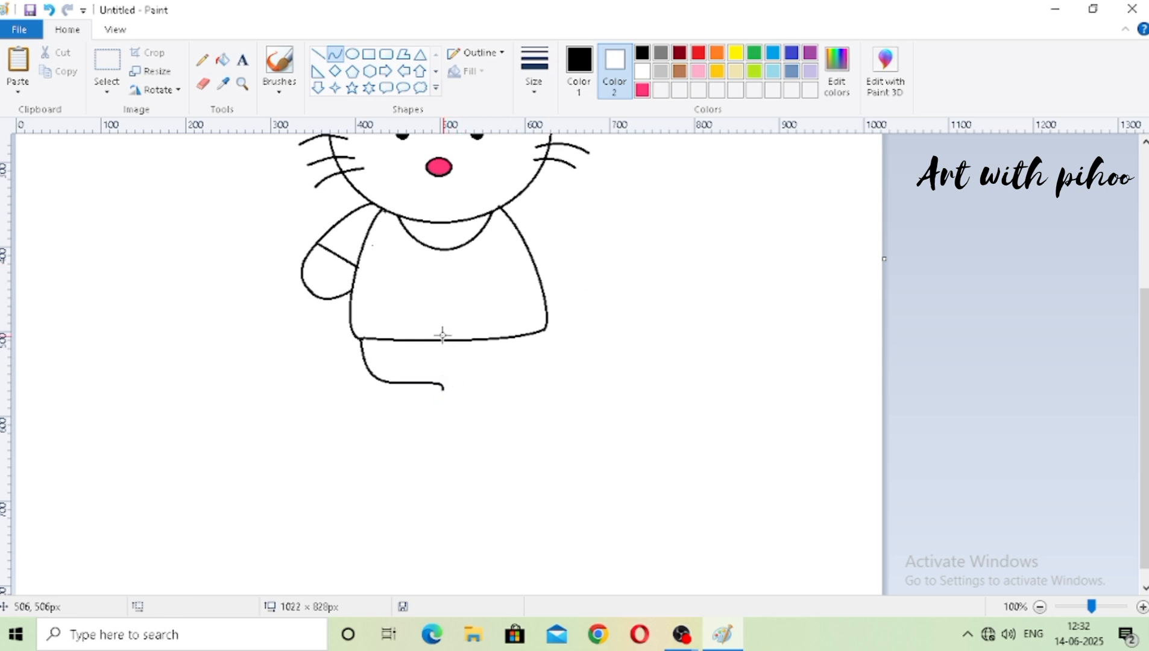
Close the left leg with a slightly bowed inner side about 52 px tall and erase the stray tip below its corner.
{"action": "left_click_drag", "start_coordinate": [438, 383], "coordinate": [442, 341]}
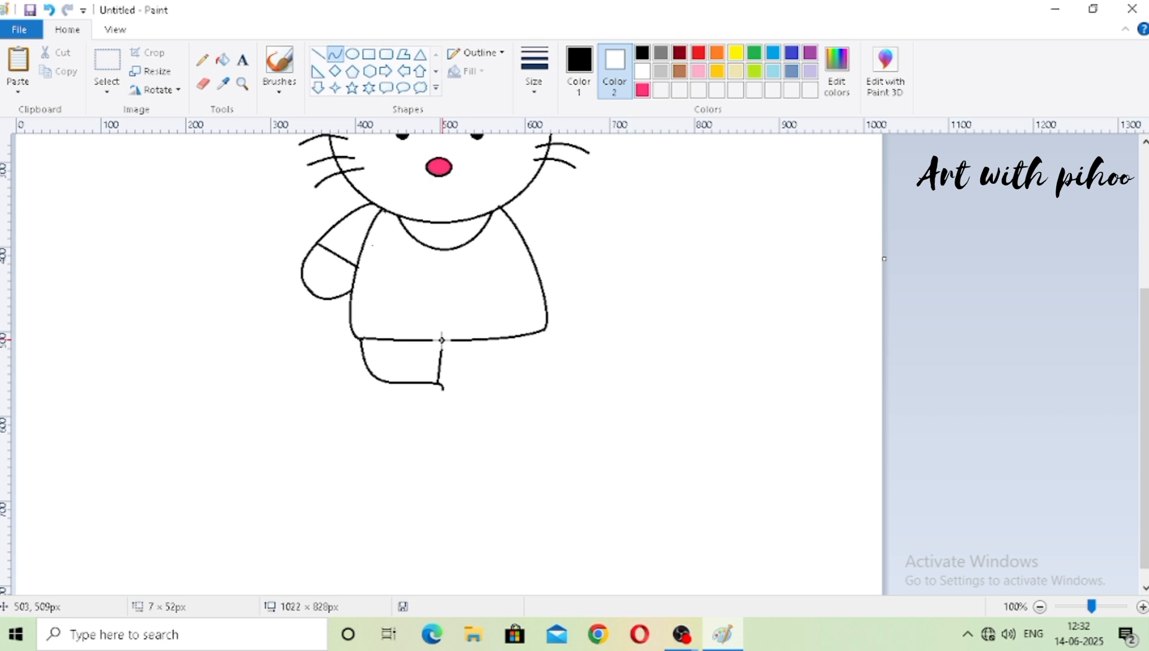
{"action": "left_click", "coordinate": [446, 380]}
{"action": "left_click", "coordinate": [446, 380]}
{"action": "left_click", "coordinate": [465, 352]}
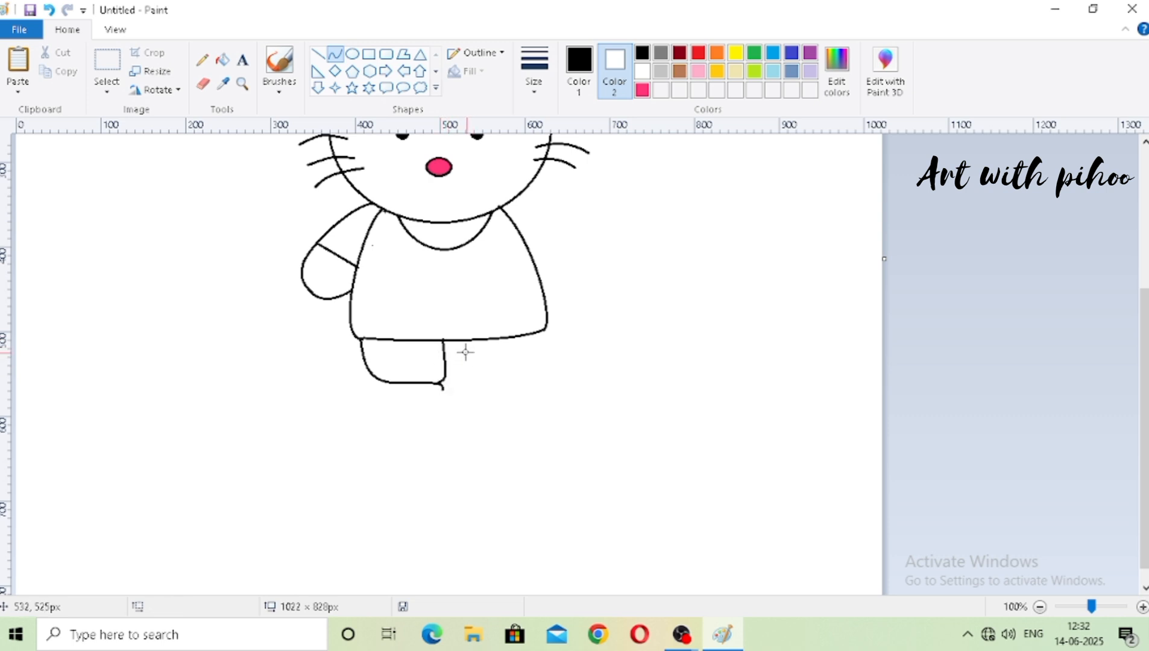
{"action": "left_click", "coordinate": [203, 84]}
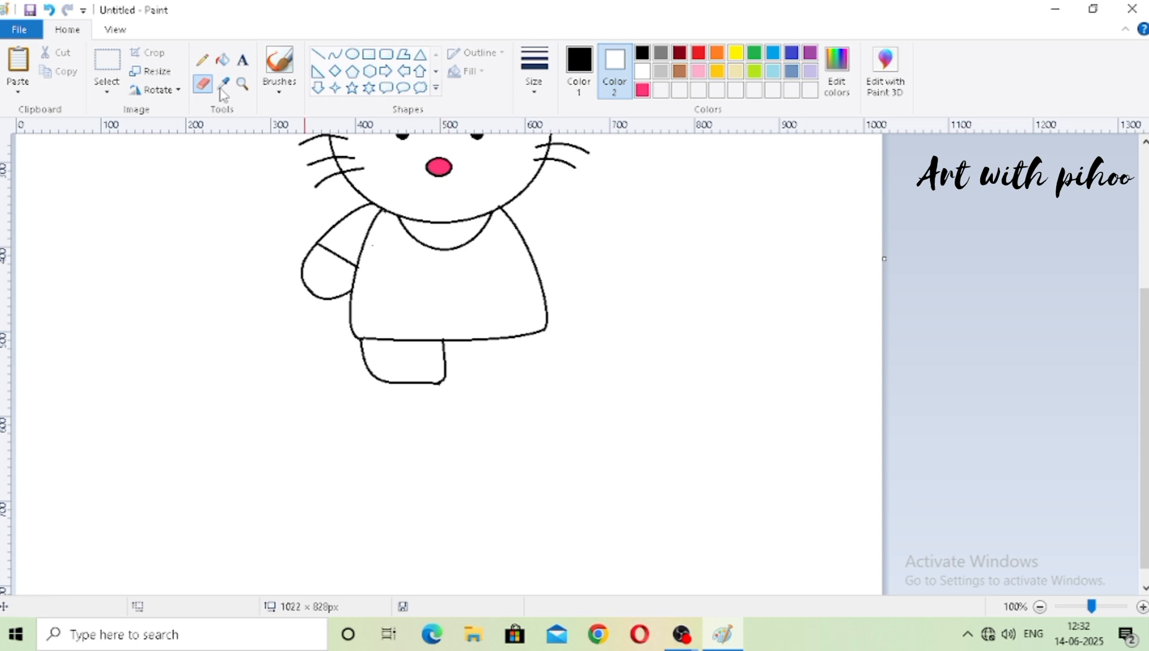
Copy the left leg, flip the copy horizontally and place it directly beside the original as the right leg.
{"action": "left_click", "coordinate": [107, 90]}
{"action": "left_click", "coordinate": [160, 133]}
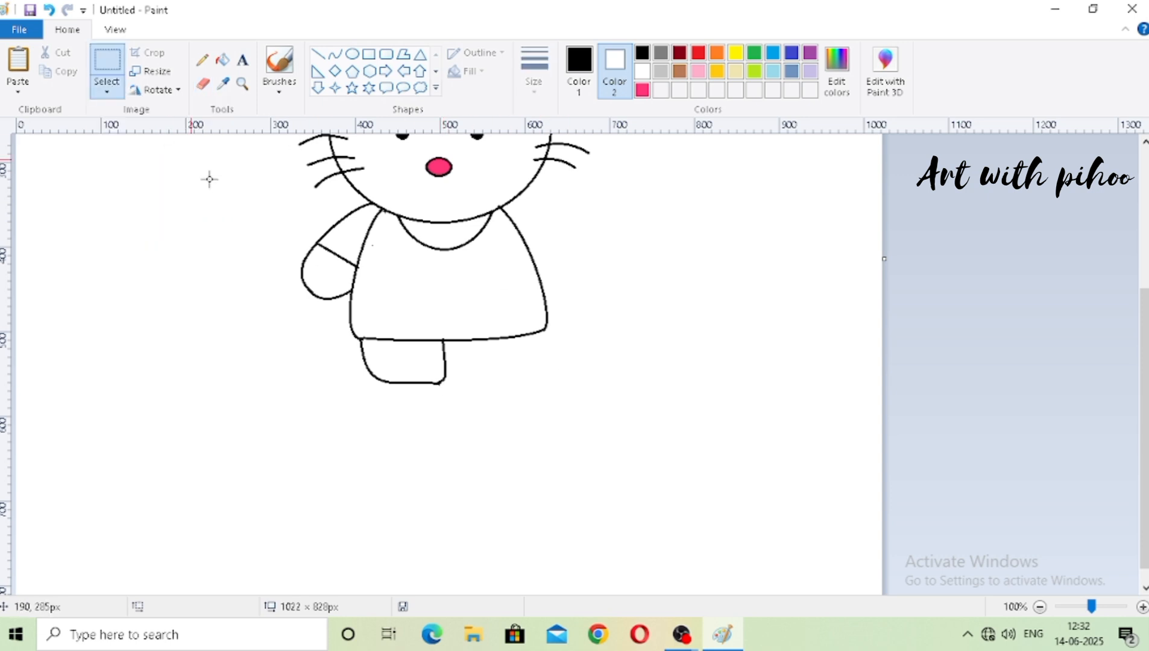
{"action": "left_click_drag", "start_coordinate": [355, 335], "coordinate": [458, 394]}
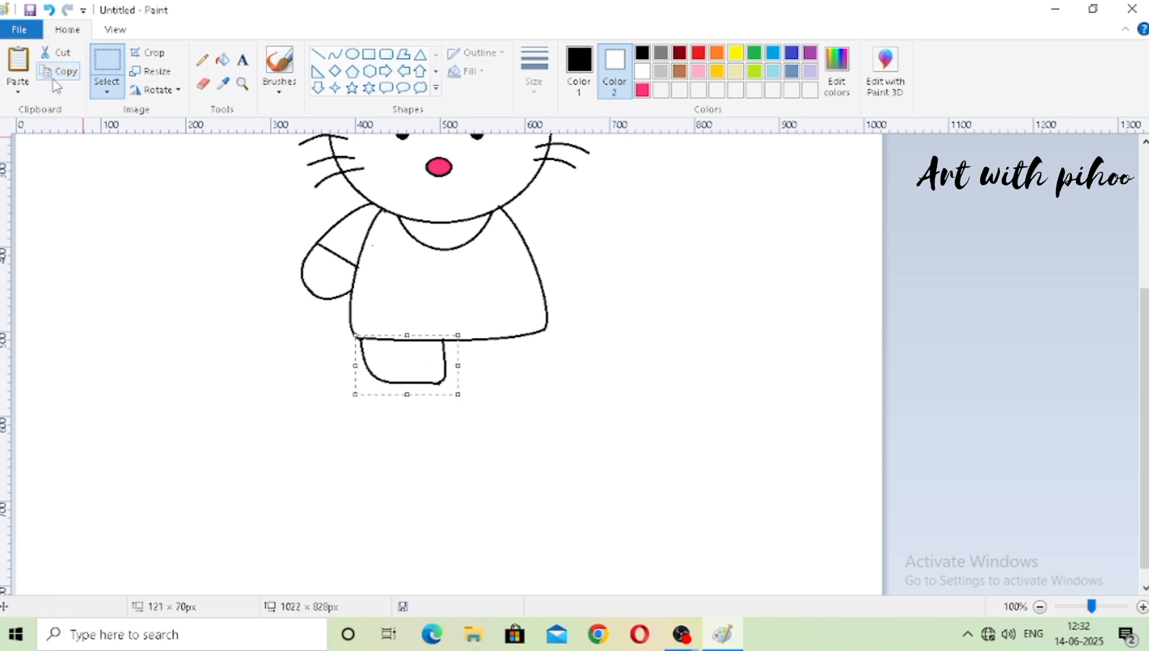
{"action": "left_click", "coordinate": [18, 86]}
{"action": "left_click", "coordinate": [65, 118]}
{"action": "right_click", "coordinate": [71, 171]}
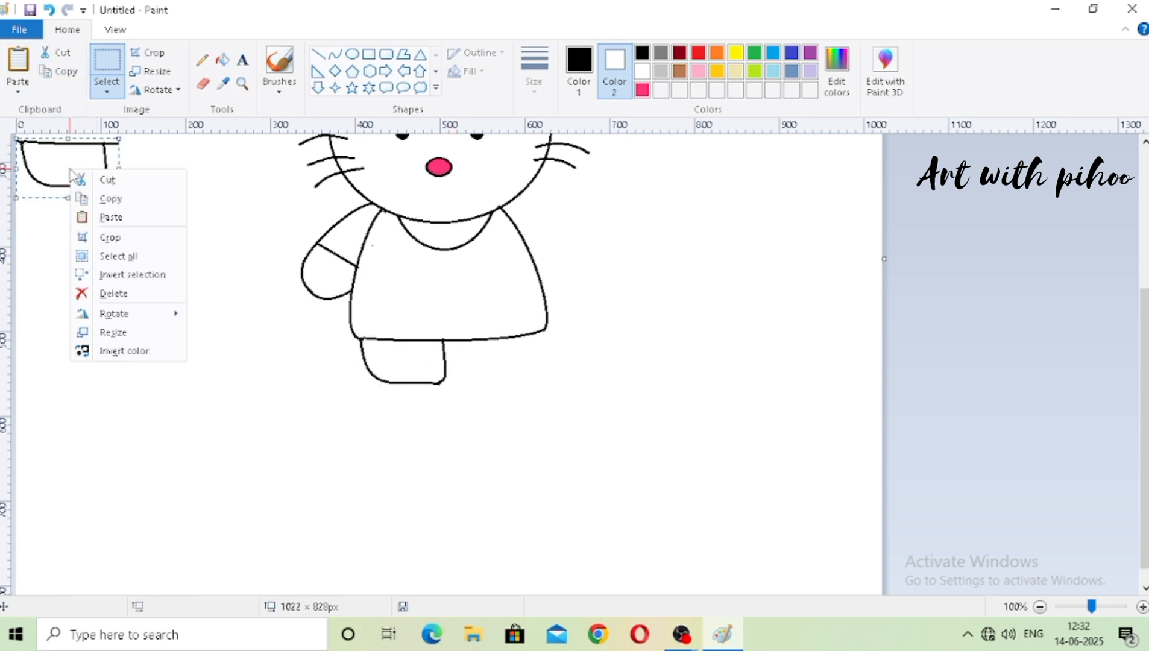
{"action": "mouse_move", "coordinate": [145, 320]}
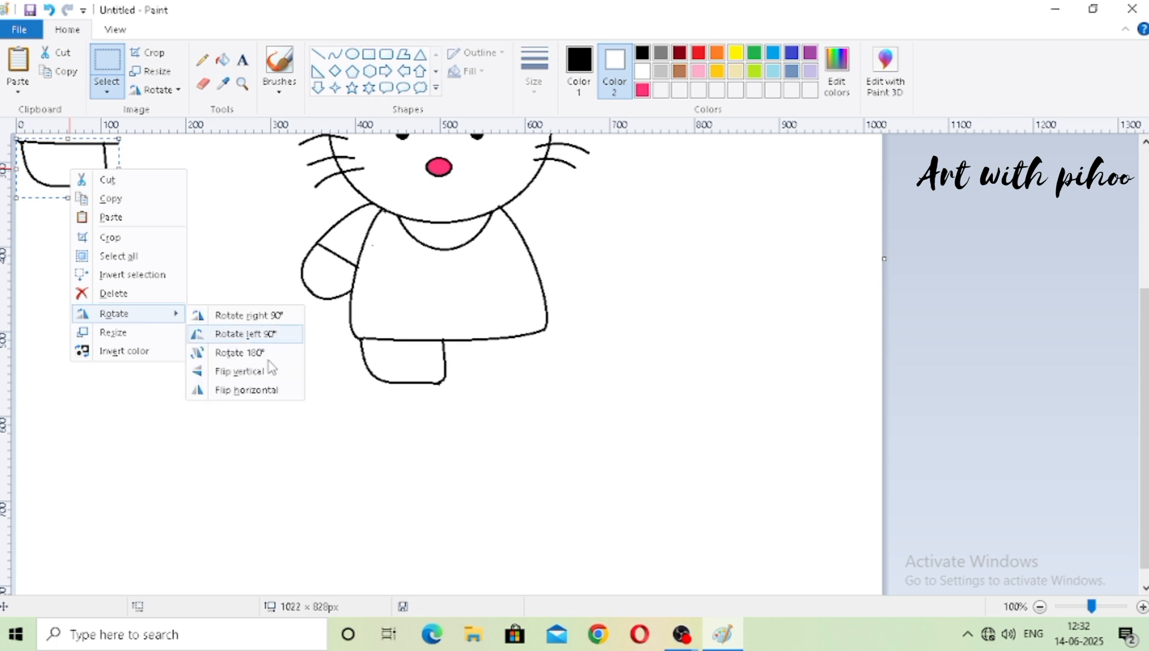
{"action": "left_click", "coordinate": [281, 393]}
{"action": "left_click_drag", "start_coordinate": [74, 179], "coordinate": [483, 366]}
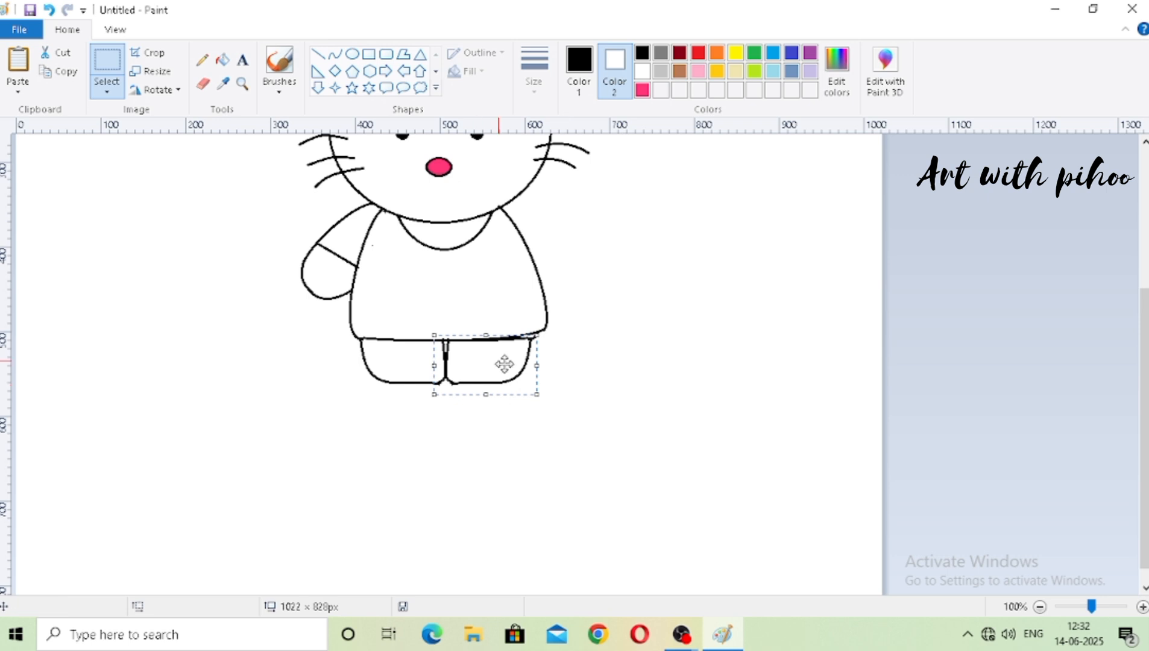
{"action": "left_click_drag", "start_coordinate": [482, 362], "coordinate": [470, 363]}
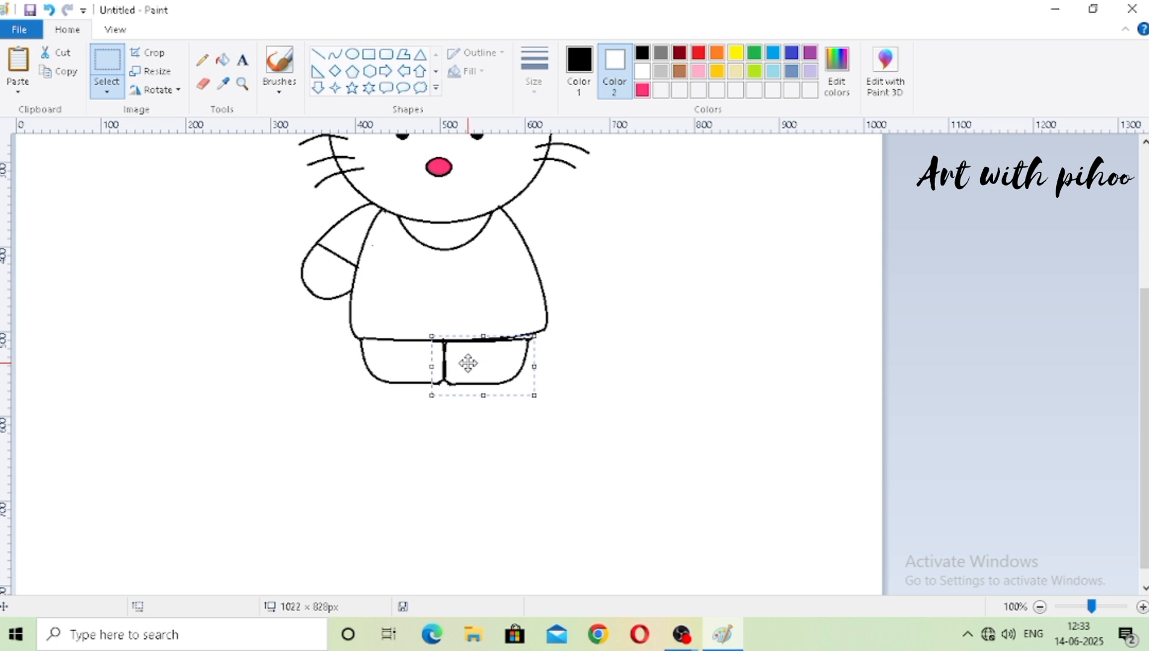
{"action": "left_click", "coordinate": [591, 378]}
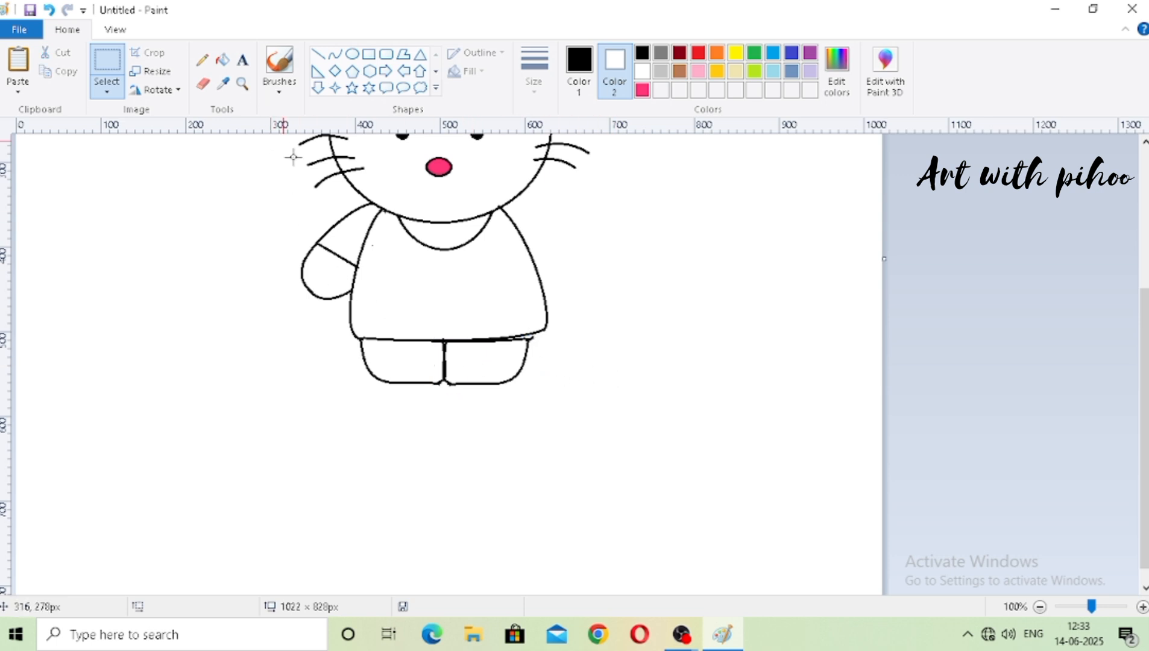
Draw a line about 43 px tall between the legs and add an outward-bowed curve along the outer side of each leg.
{"action": "left_click", "coordinate": [318, 56]}
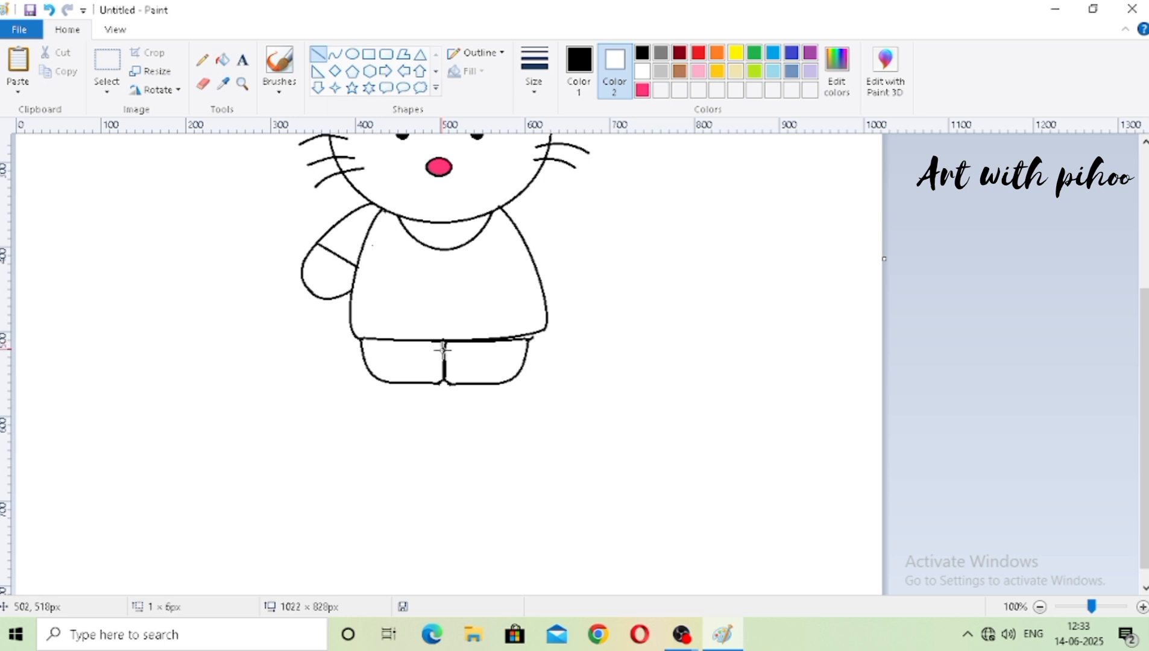
{"action": "left_click_drag", "start_coordinate": [443, 349], "coordinate": [445, 378]}
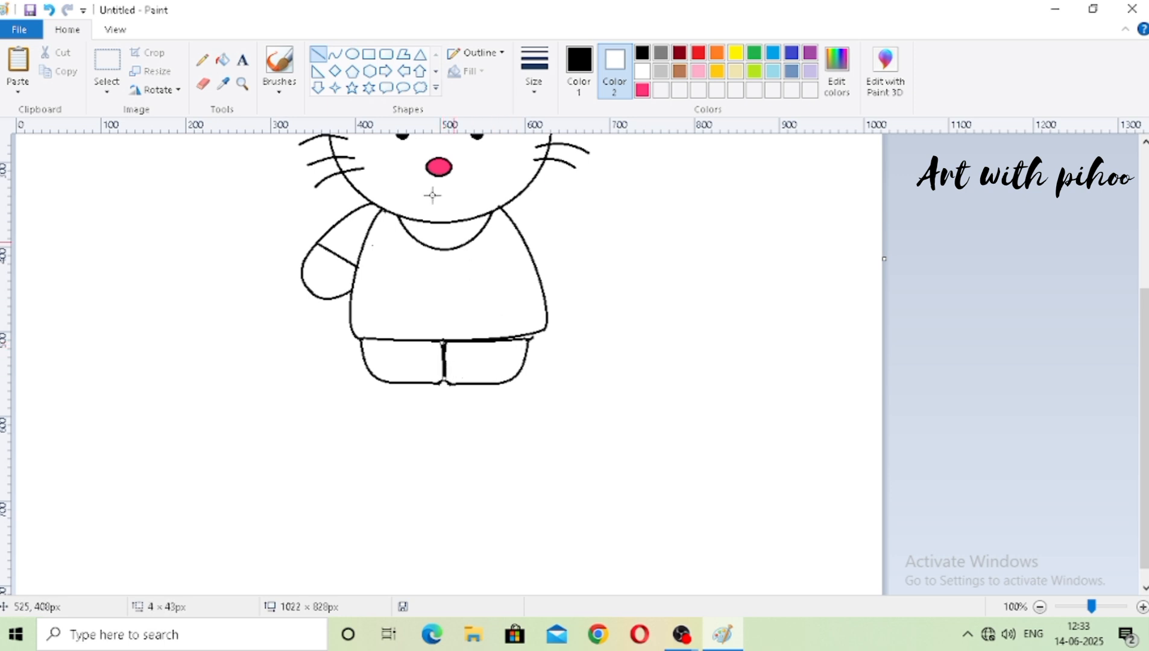
{"action": "left_click", "coordinate": [335, 55]}
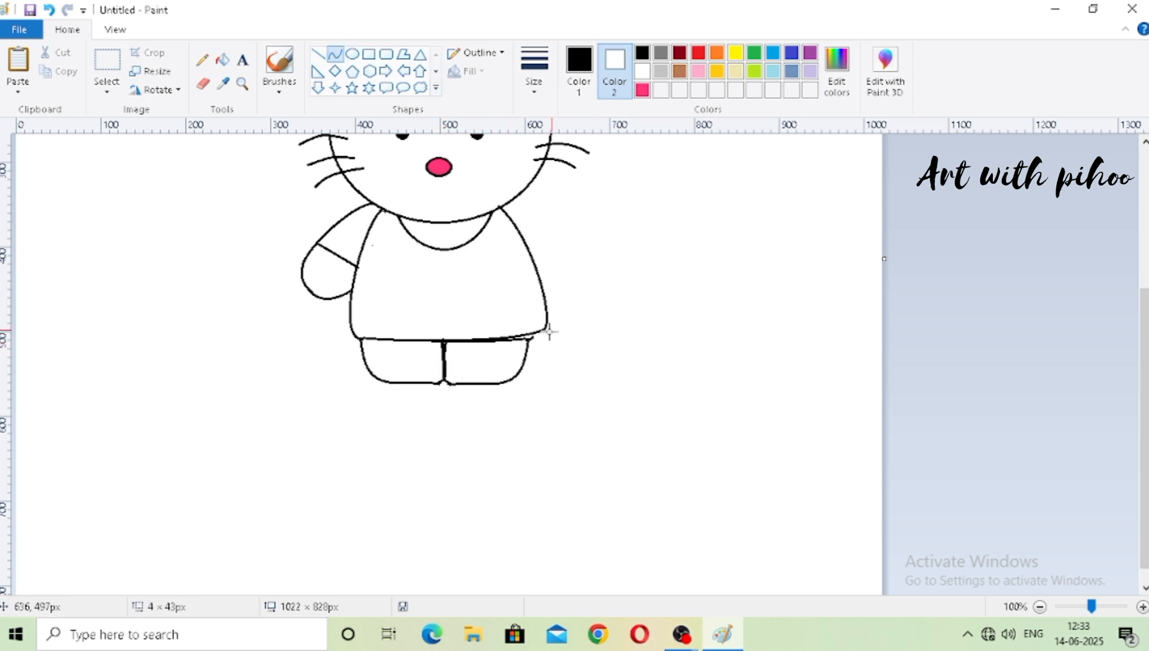
{"action": "left_click_drag", "start_coordinate": [544, 329], "coordinate": [512, 386]}
{"action": "left_click_drag", "start_coordinate": [356, 338], "coordinate": [367, 399]}
{"action": "left_click", "coordinate": [513, 404]}
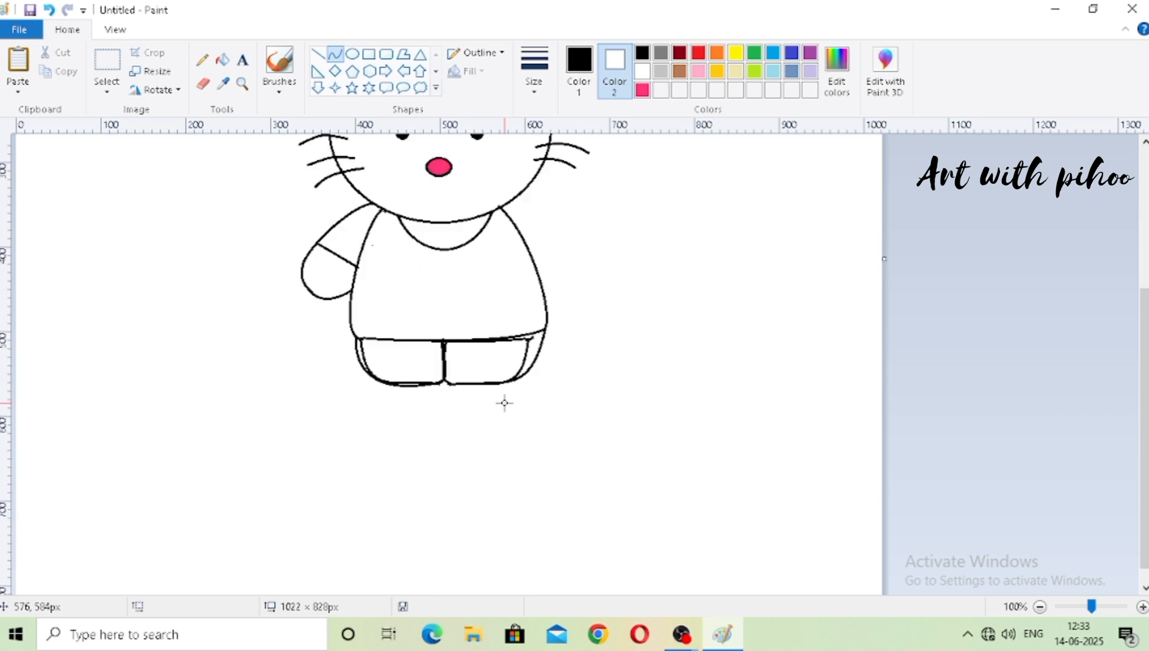
Draw the right arm as an outward-bowed curve from the head's lower right edge, with a rounded hand curve back to the body.
{"action": "scroll", "coordinate": [463, 375], "scroll_direction": "up", "scroll_amount": 4}
{"action": "scroll", "coordinate": [441, 364], "scroll_direction": "down", "scroll_amount": 4}
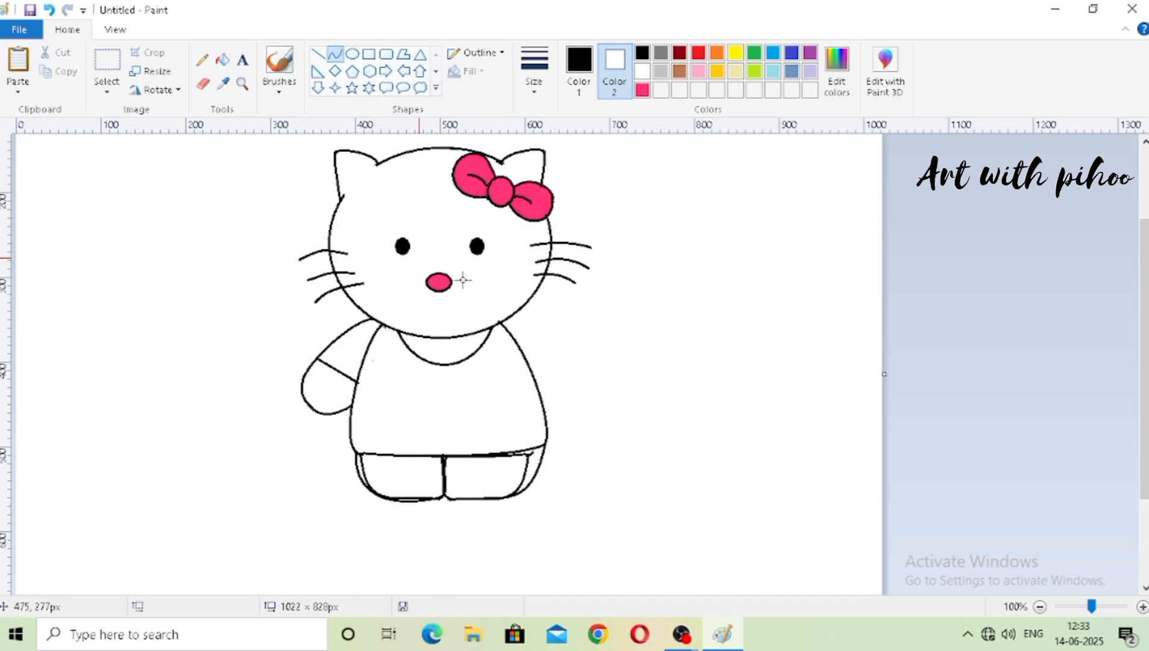
{"action": "left_click_drag", "start_coordinate": [507, 317], "coordinate": [576, 384]}
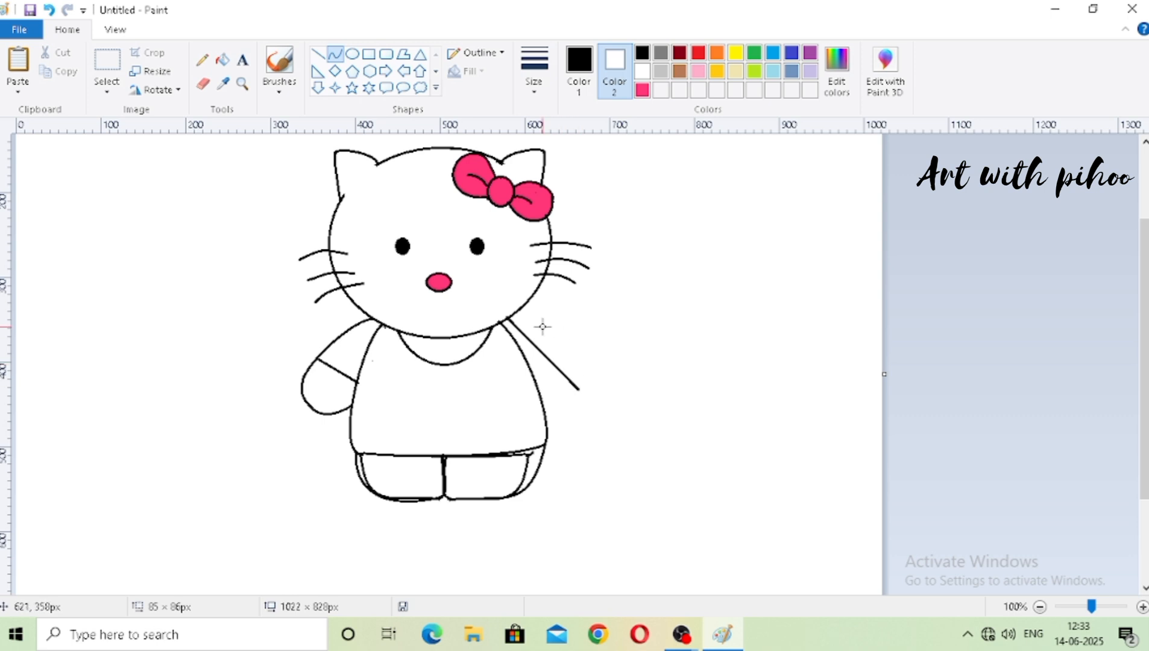
{"action": "left_click_drag", "start_coordinate": [542, 326], "coordinate": [555, 329]}
{"action": "mouse_move", "coordinate": [595, 382]}
{"action": "left_mouse_down"}
{"action": "mouse_move", "coordinate": [597, 395]}
{"action": "mouse_move", "coordinate": [557, 416]}
{"action": "mouse_move", "coordinate": [585, 408]}
{"action": "left_mouse_up"}
{"action": "left_click", "coordinate": [636, 378]}
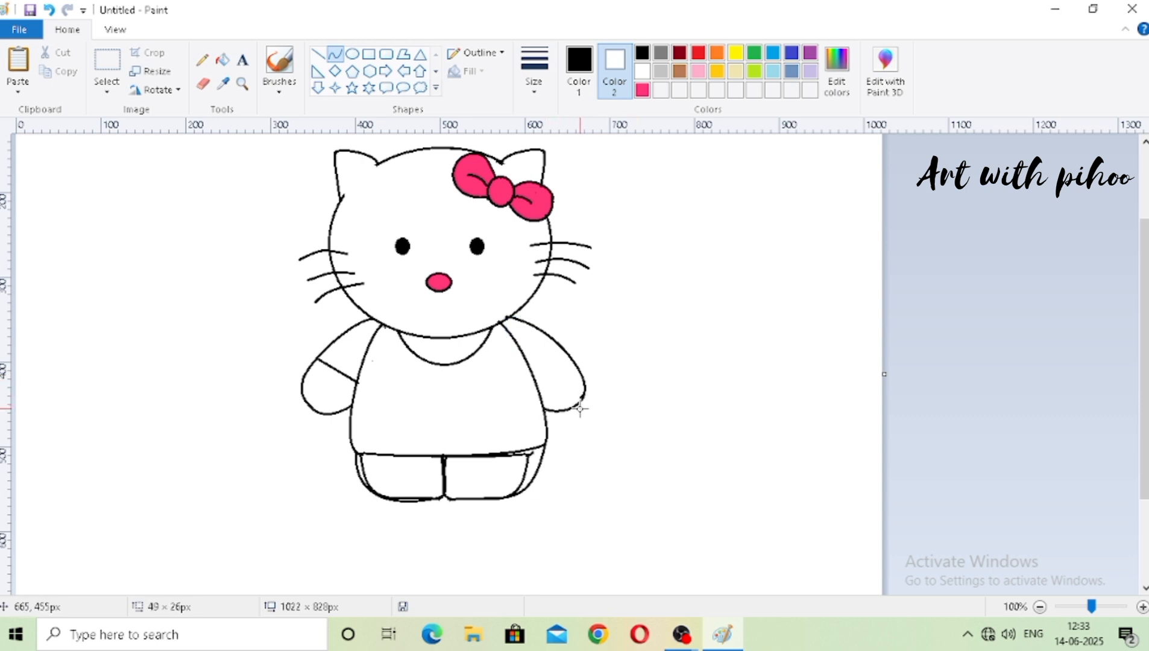
Draw a straight sleeve line about 37 × 33 px across the right arm, from the body side to the arm's outer edge.
{"action": "left_click", "coordinate": [656, 375]}
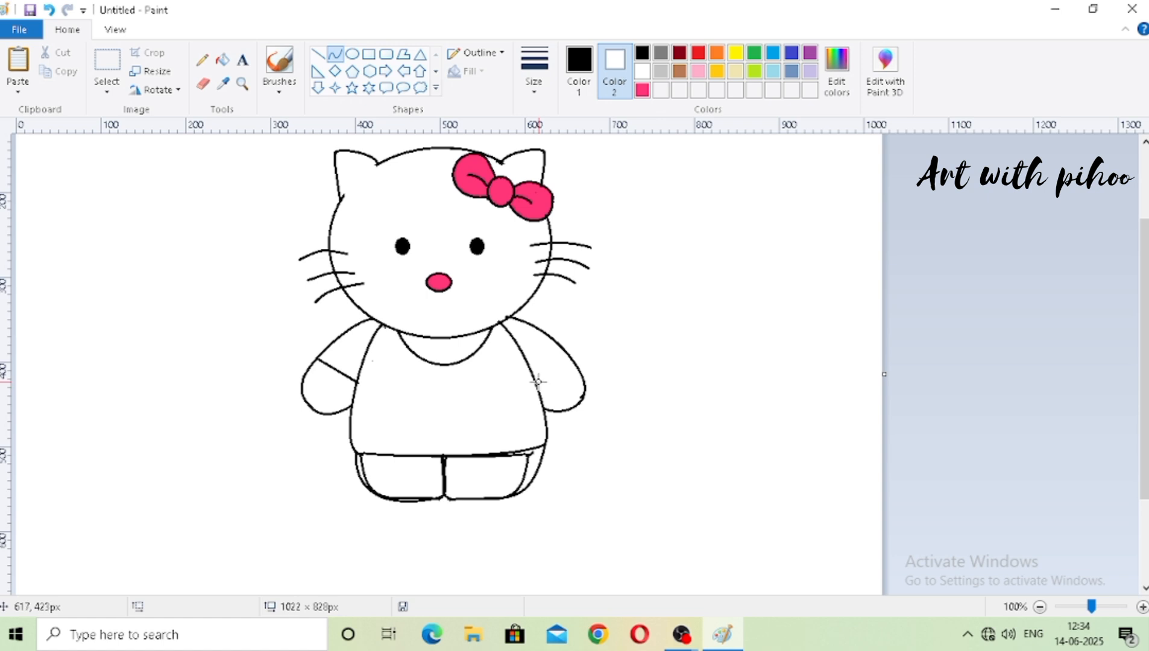
{"action": "left_click_drag", "start_coordinate": [536, 379], "coordinate": [566, 353]}
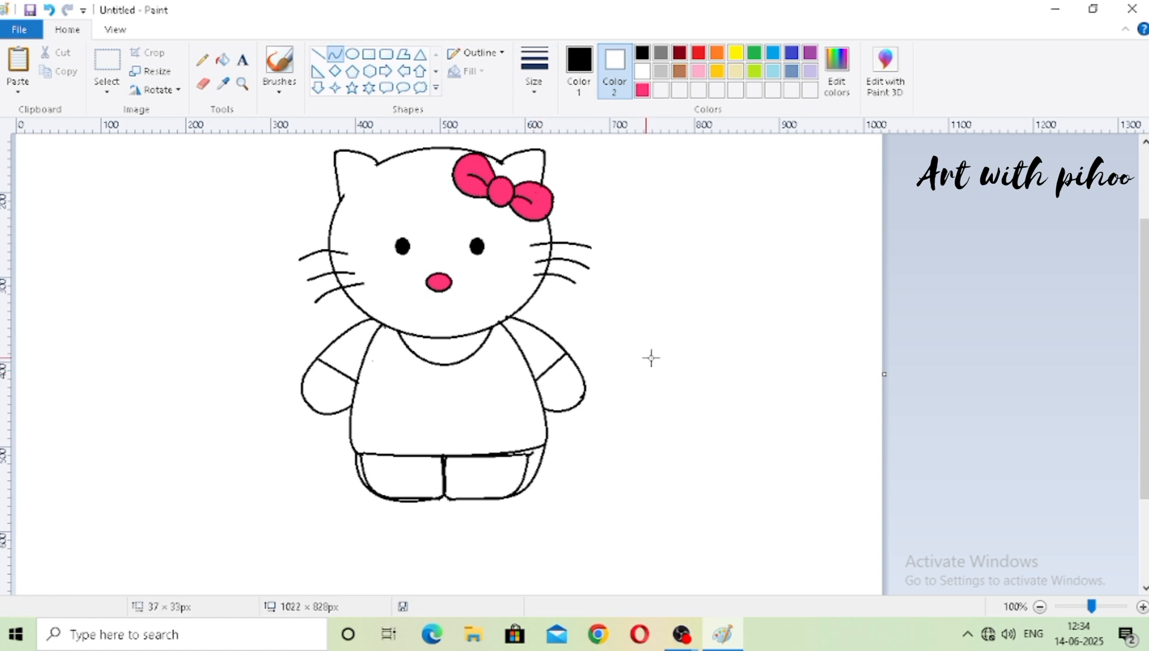
Erase the doubled outline along the left leg's outer side and bottom, and the upper part of the surplus centre line.
{"action": "left_click", "coordinate": [203, 84]}
{"action": "left_click", "coordinate": [241, 84]}
{"action": "left_click", "coordinate": [440, 441]}
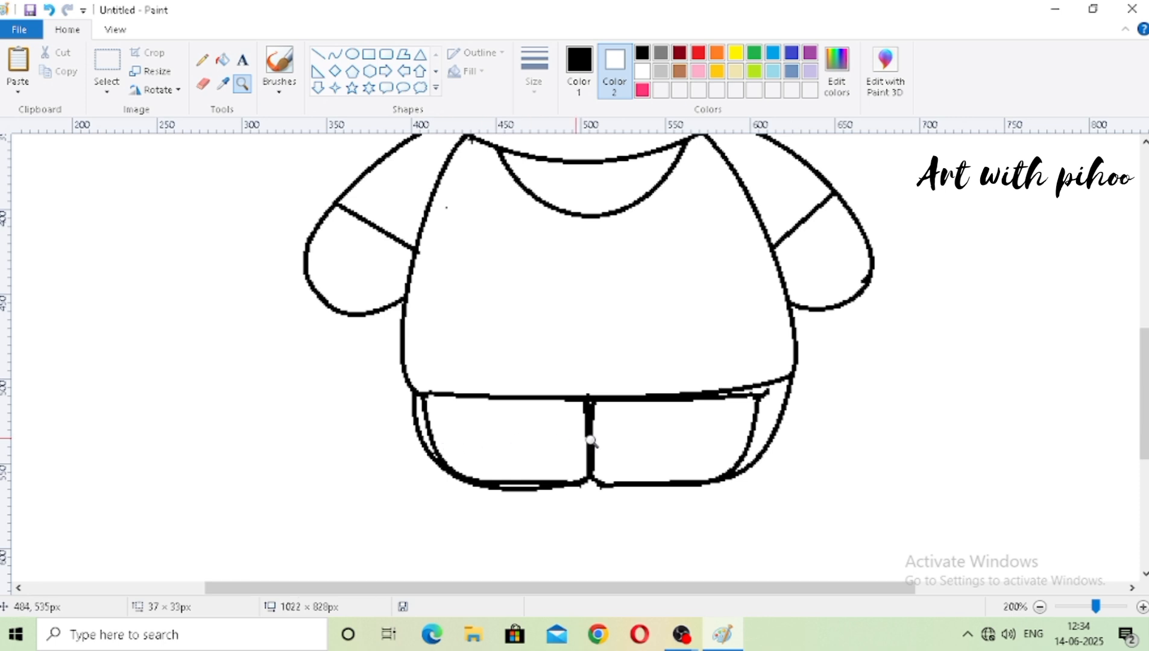
{"action": "left_click", "coordinate": [629, 443]}
{"action": "left_click", "coordinate": [204, 85]}
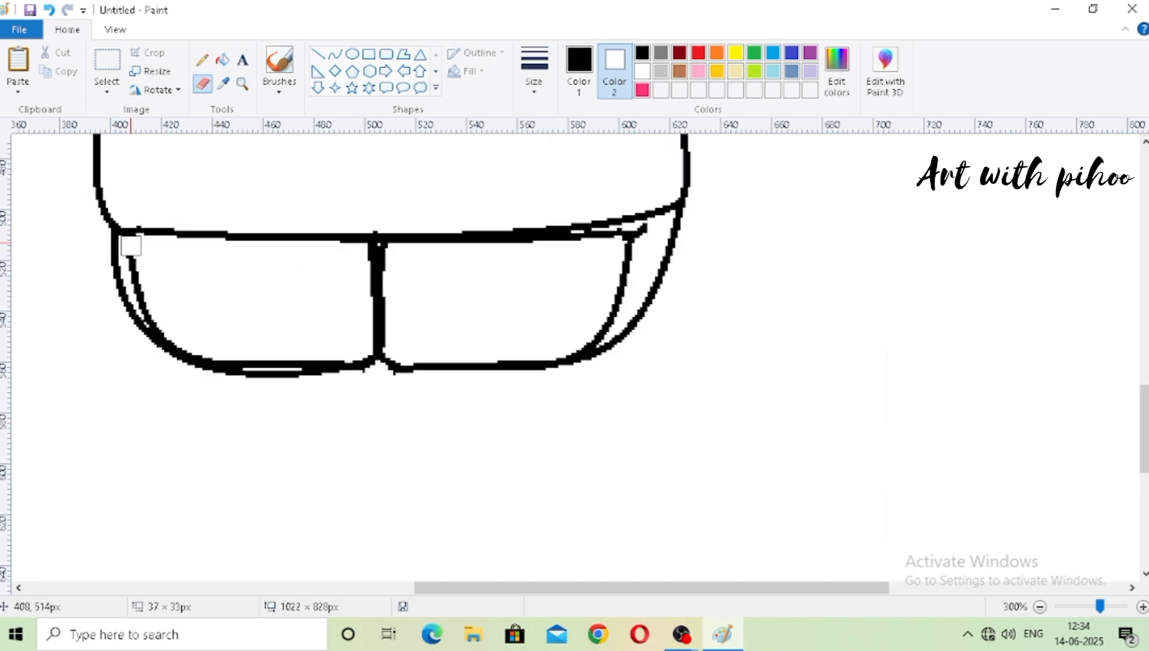
{"action": "mouse_move", "coordinate": [131, 246]}
{"action": "left_mouse_down"}
{"action": "mouse_move", "coordinate": [143, 301]}
{"action": "mouse_move", "coordinate": [189, 335]}
{"action": "left_mouse_up"}
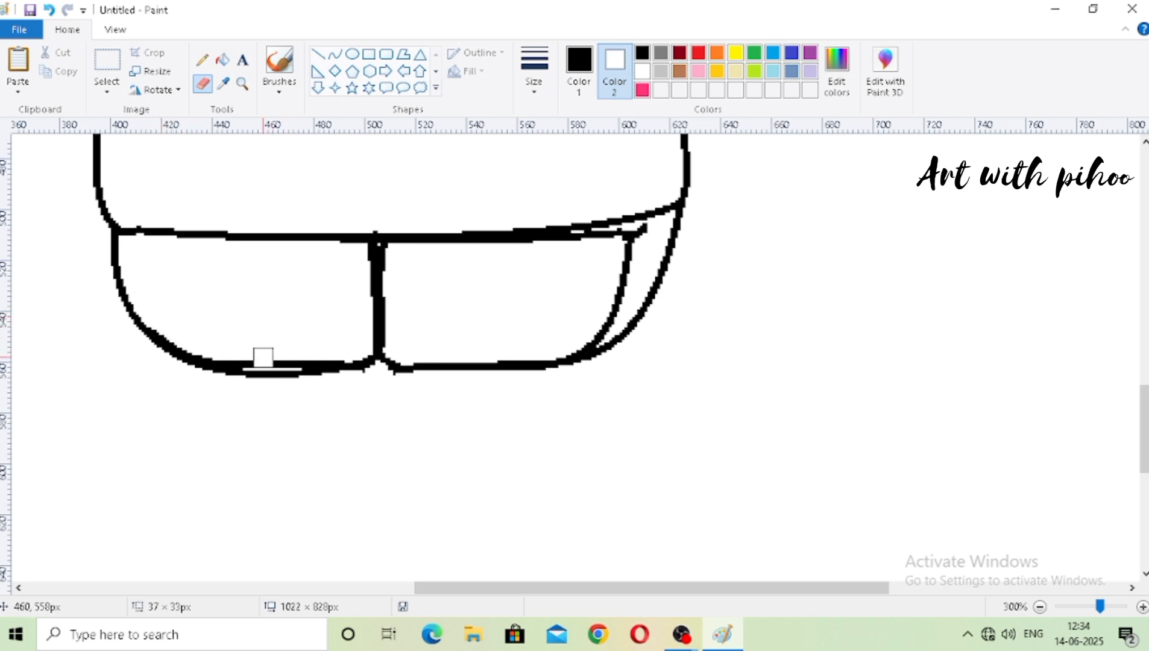
{"action": "mouse_move", "coordinate": [263, 357]}
{"action": "left_mouse_down"}
{"action": "mouse_move", "coordinate": [233, 352]}
{"action": "mouse_move", "coordinate": [338, 352]}
{"action": "mouse_move", "coordinate": [322, 355]}
{"action": "mouse_move", "coordinate": [321, 338]}
{"action": "mouse_move", "coordinate": [408, 267]}
{"action": "mouse_move", "coordinate": [395, 253]}
{"action": "mouse_move", "coordinate": [387, 264]}
{"action": "left_mouse_up"}
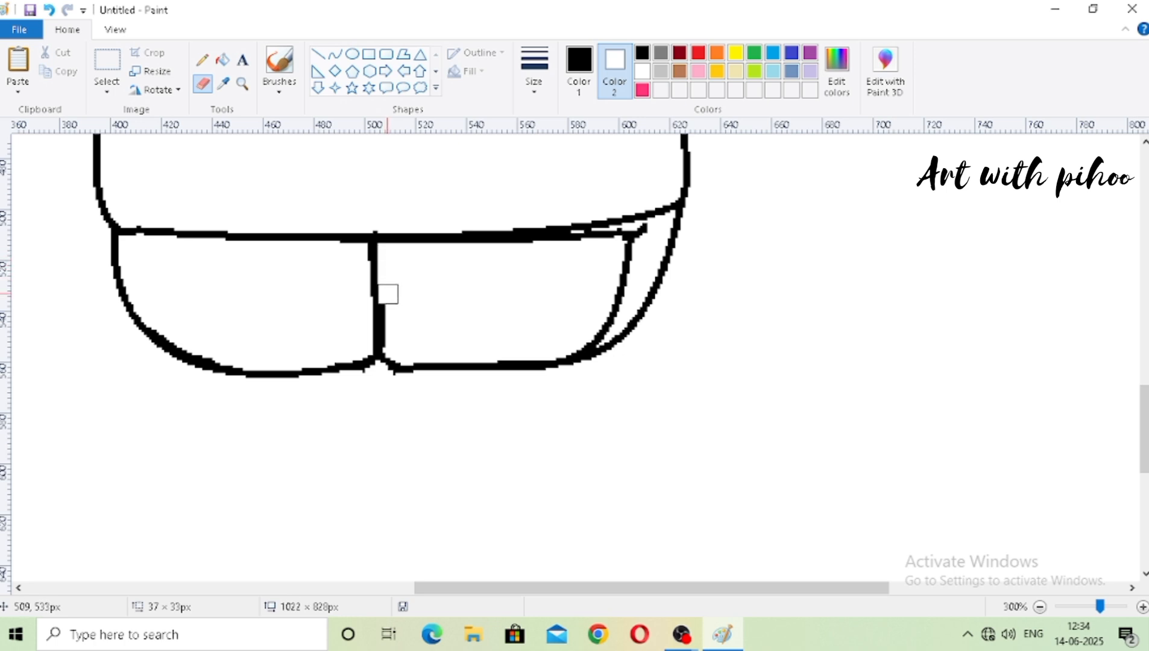
Erase the rest of the surplus centre line and the right leg's doubled top edge and inner outline, keeping the outer curve.
{"action": "left_click_drag", "start_coordinate": [388, 293], "coordinate": [390, 340]}
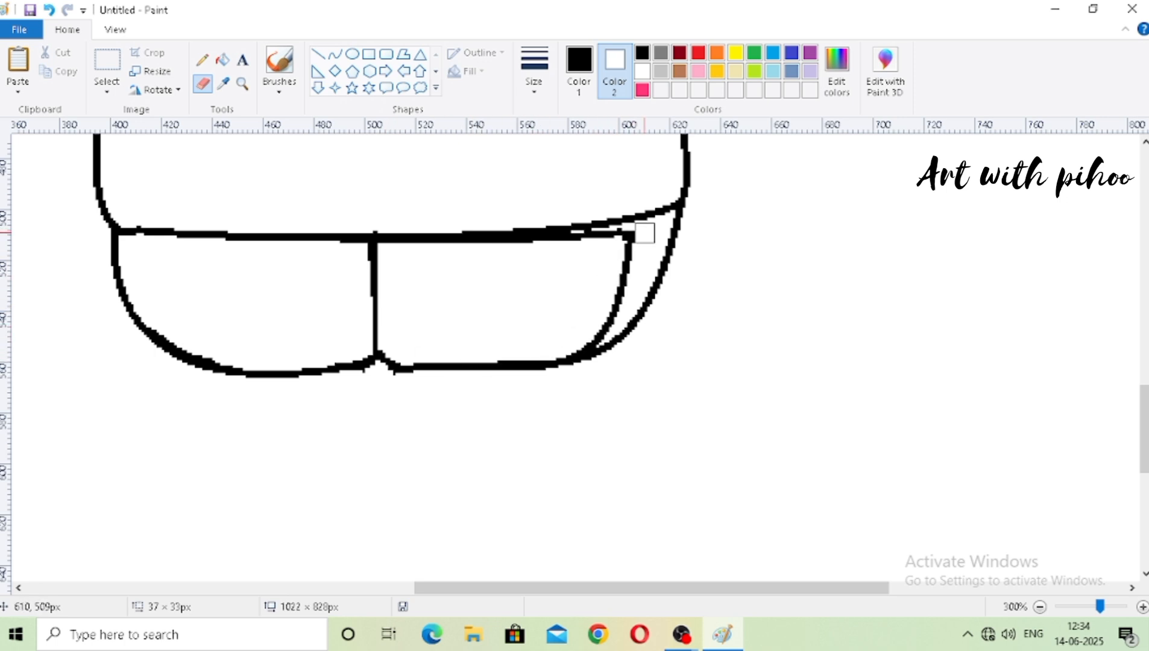
{"action": "mouse_move", "coordinate": [644, 233]}
{"action": "left_mouse_down"}
{"action": "mouse_move", "coordinate": [569, 249]}
{"action": "mouse_move", "coordinate": [398, 249]}
{"action": "left_mouse_up"}
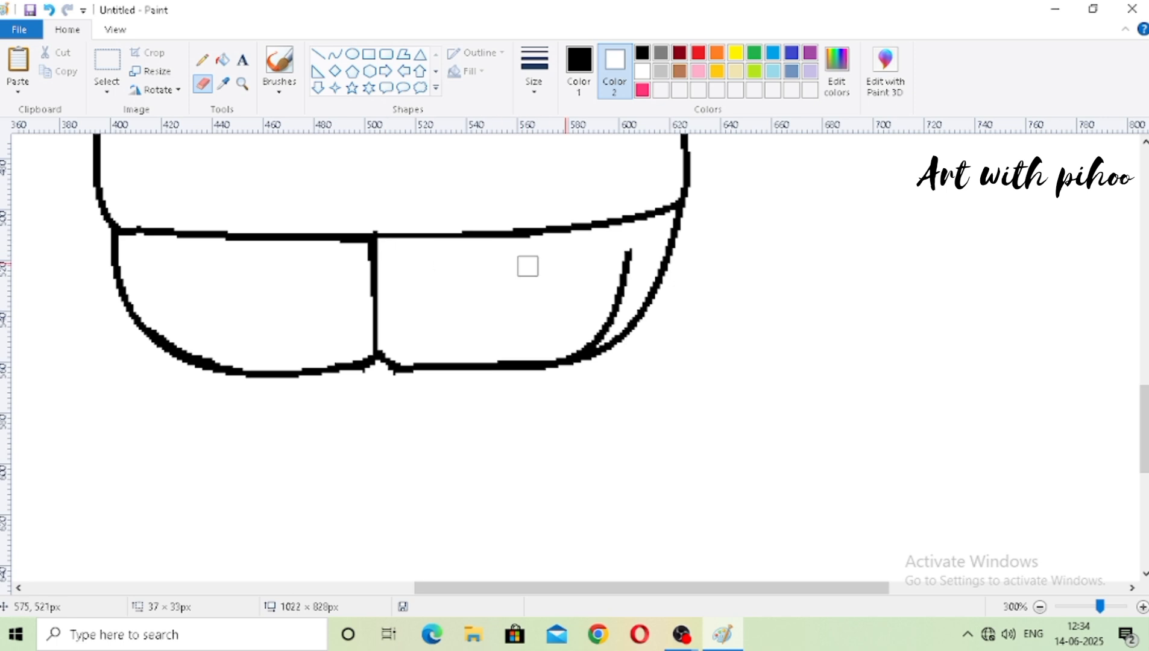
{"action": "mouse_move", "coordinate": [630, 253]}
{"action": "left_mouse_down"}
{"action": "mouse_move", "coordinate": [600, 325]}
{"action": "mouse_move", "coordinate": [570, 346]}
{"action": "mouse_move", "coordinate": [554, 342]}
{"action": "left_mouse_up"}
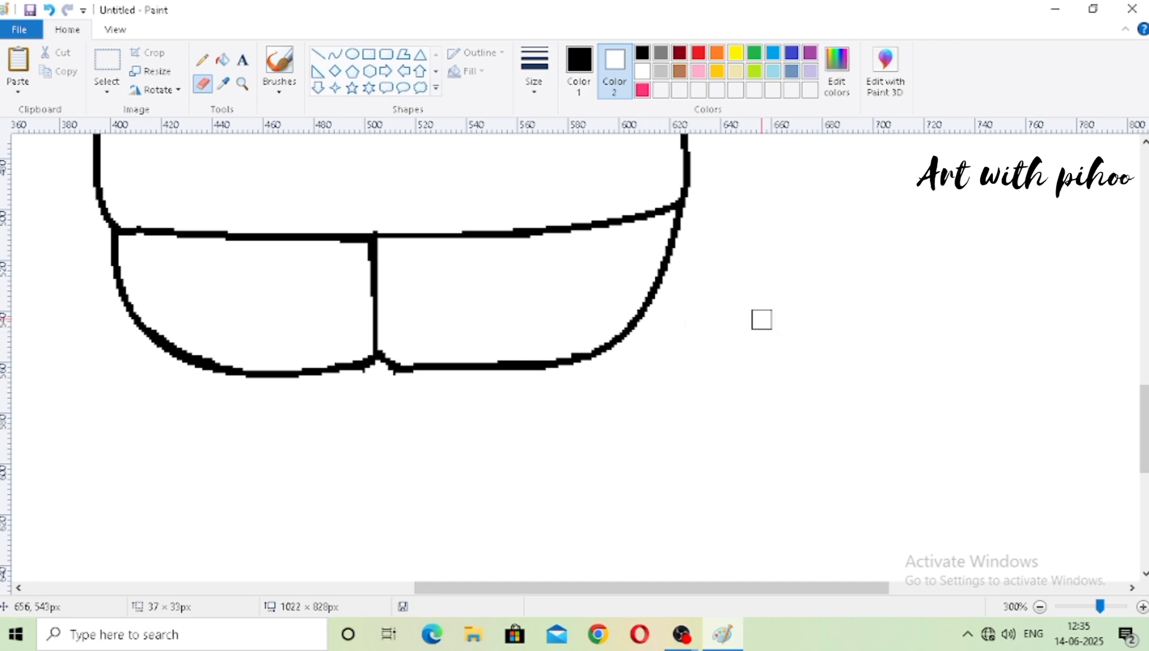
{"action": "scroll", "coordinate": [723, 326], "scroll_direction": "up", "scroll_amount": 8}
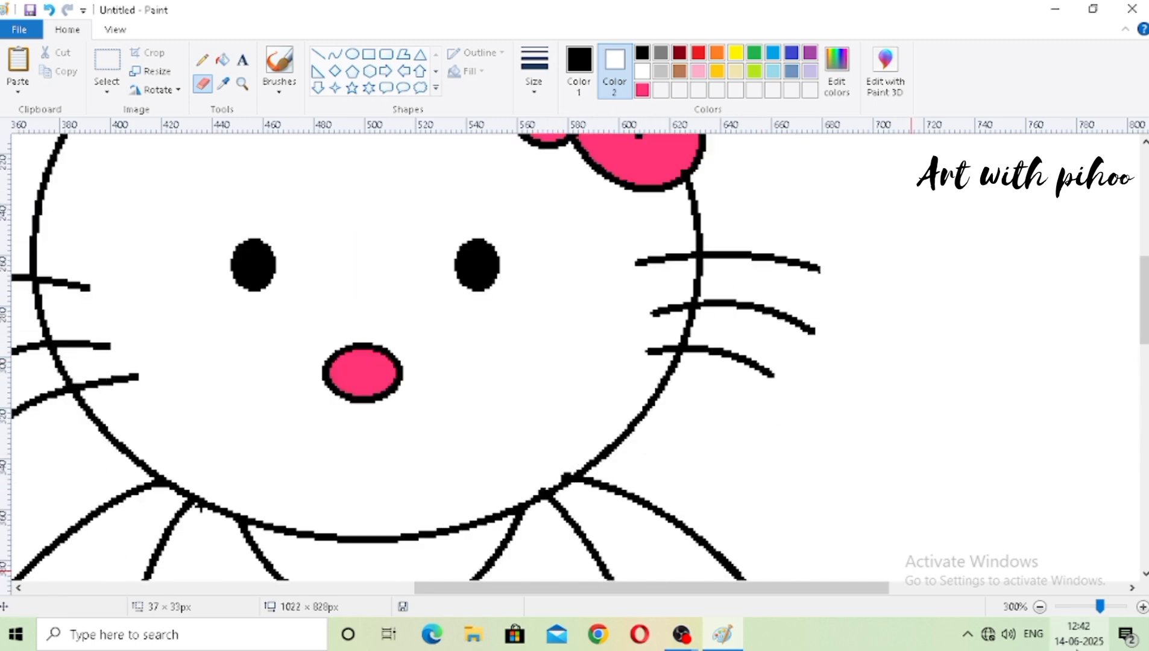
{"action": "left_click", "coordinate": [1039, 607]}
{"action": "left_click", "coordinate": [1039, 607]}
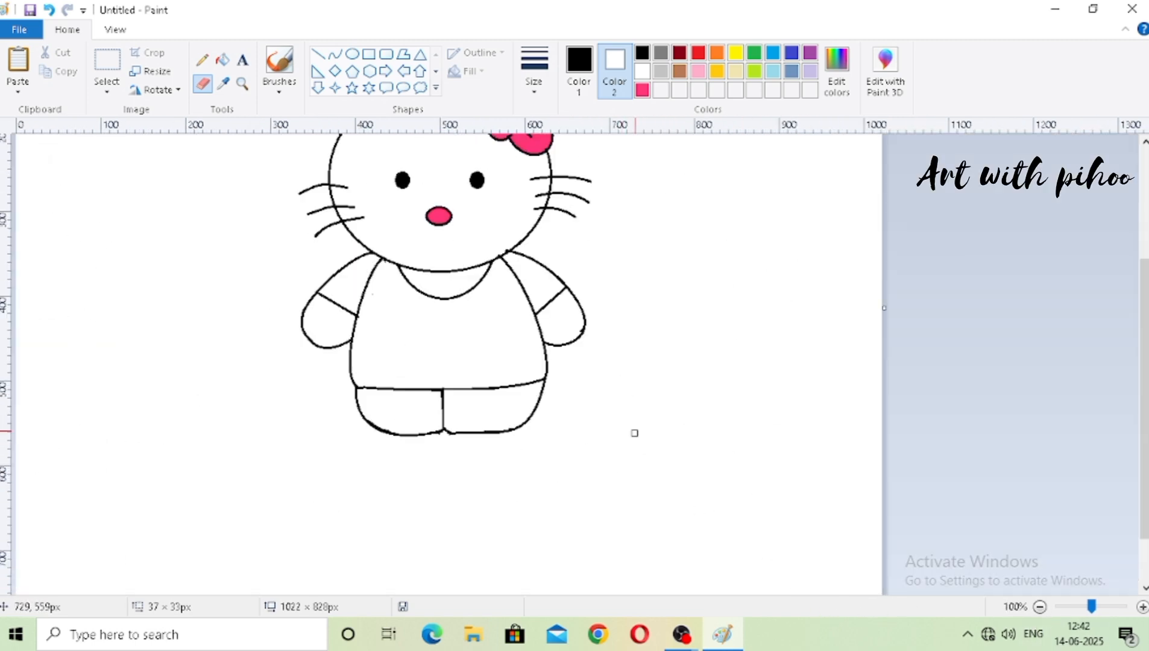
{"action": "scroll", "coordinate": [630, 422], "scroll_direction": "up", "scroll_amount": 3}
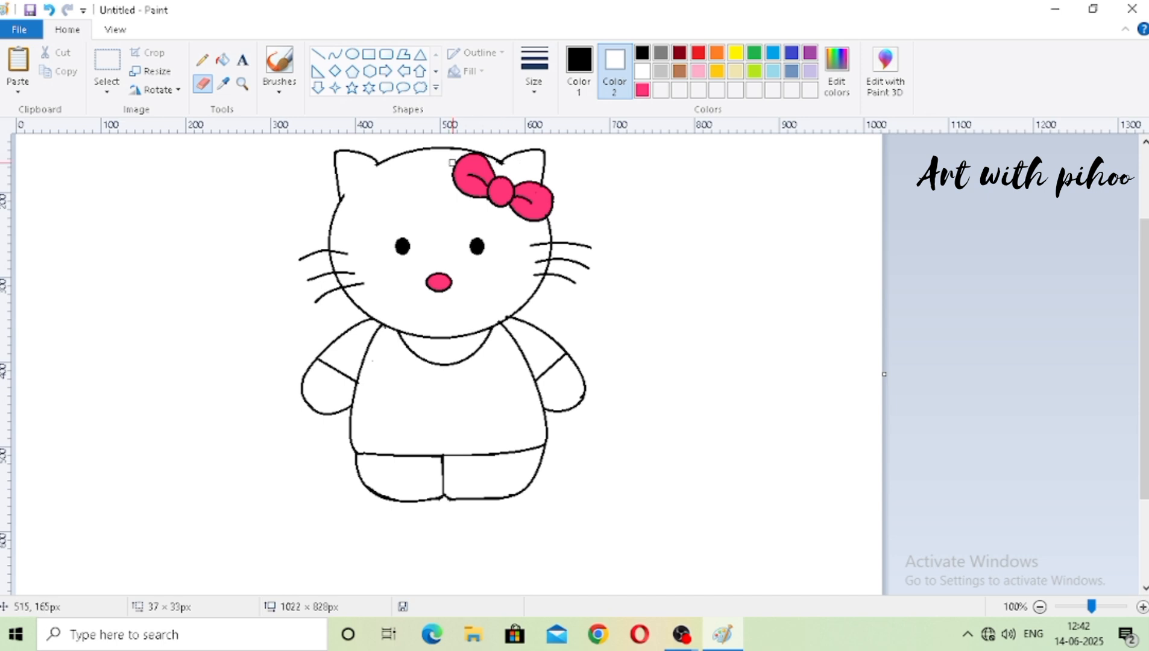
Fill the cat's nose with gold.
{"action": "left_click", "coordinate": [222, 59]}
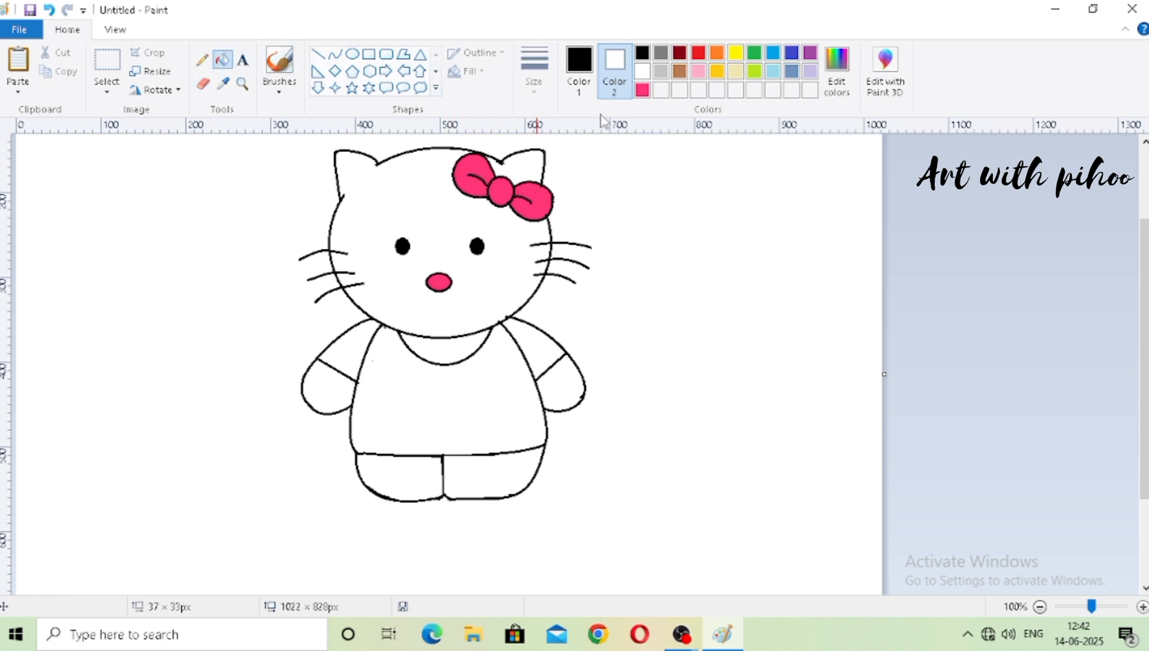
{"action": "left_click", "coordinate": [580, 65]}
{"action": "left_click", "coordinate": [715, 75]}
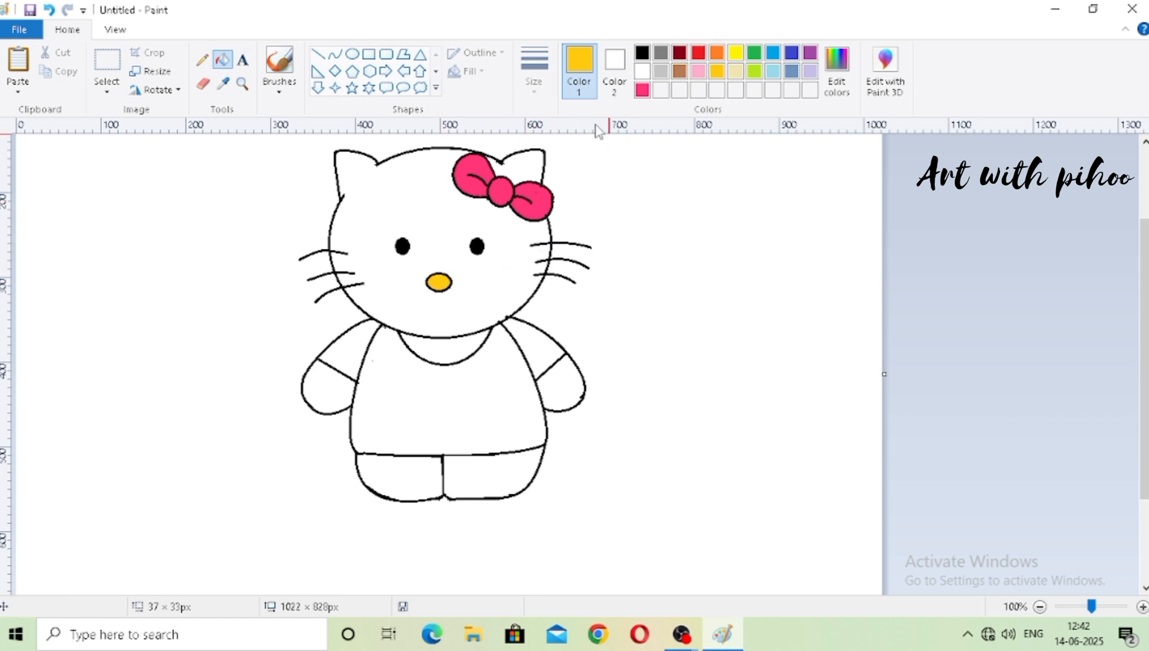
Fill the bow's centre knot and both of its loops with red.
{"action": "left_click", "coordinate": [697, 53]}
{"action": "left_click", "coordinate": [500, 192]}
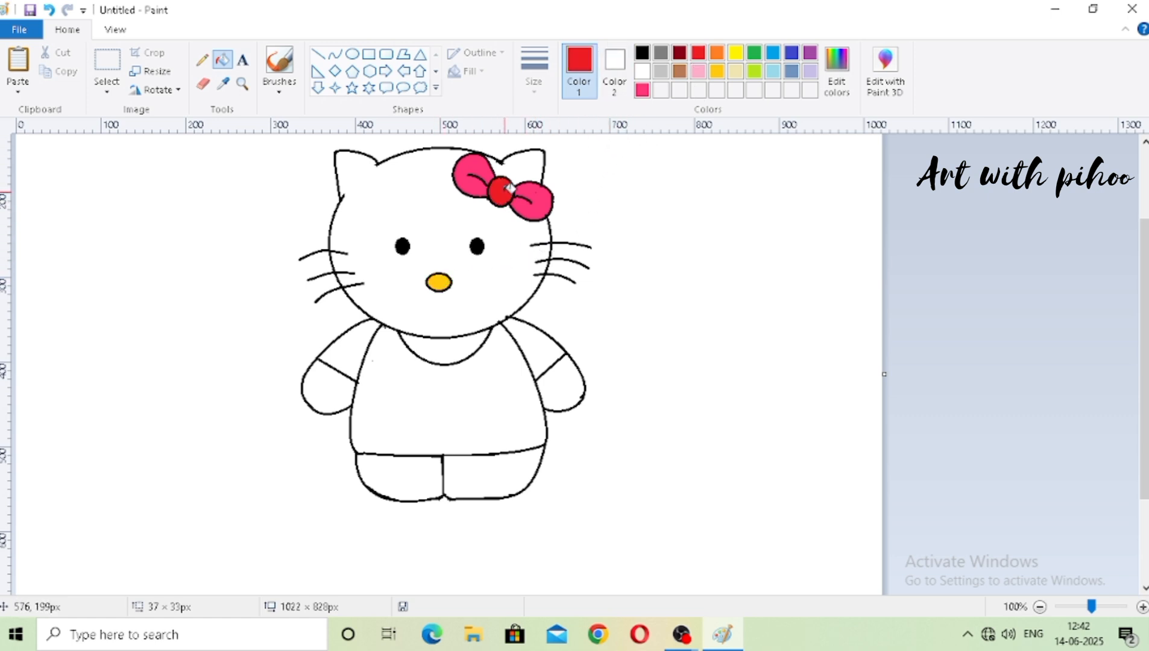
{"action": "left_click", "coordinate": [473, 174]}
{"action": "left_click", "coordinate": [542, 192]}
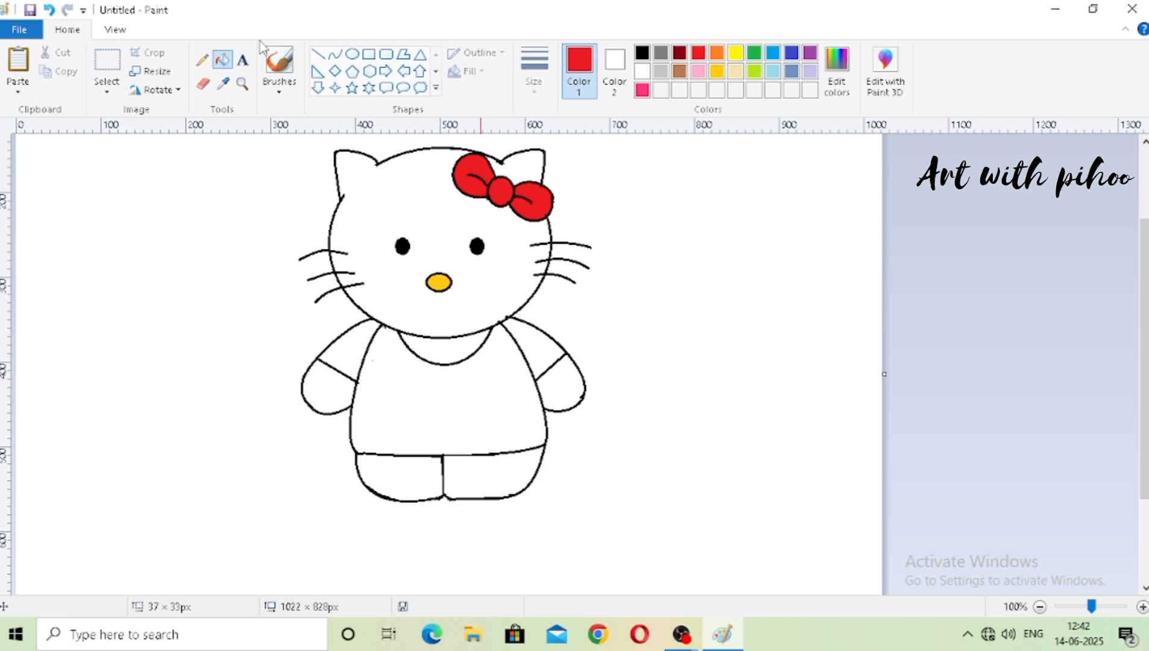
Fill the shirt body with the saved custom pink, and the neckline and both sleeves with a darker shade, RGB 242, 0, 79.
{"action": "left_click", "coordinate": [643, 91]}
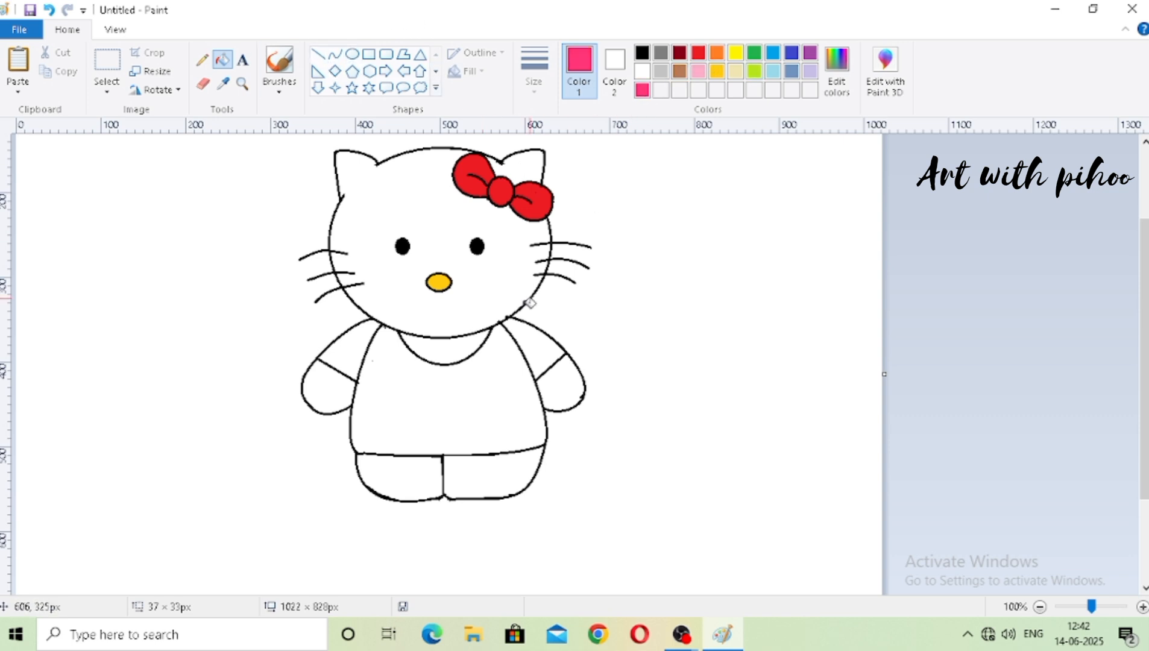
{"action": "left_click", "coordinate": [439, 383]}
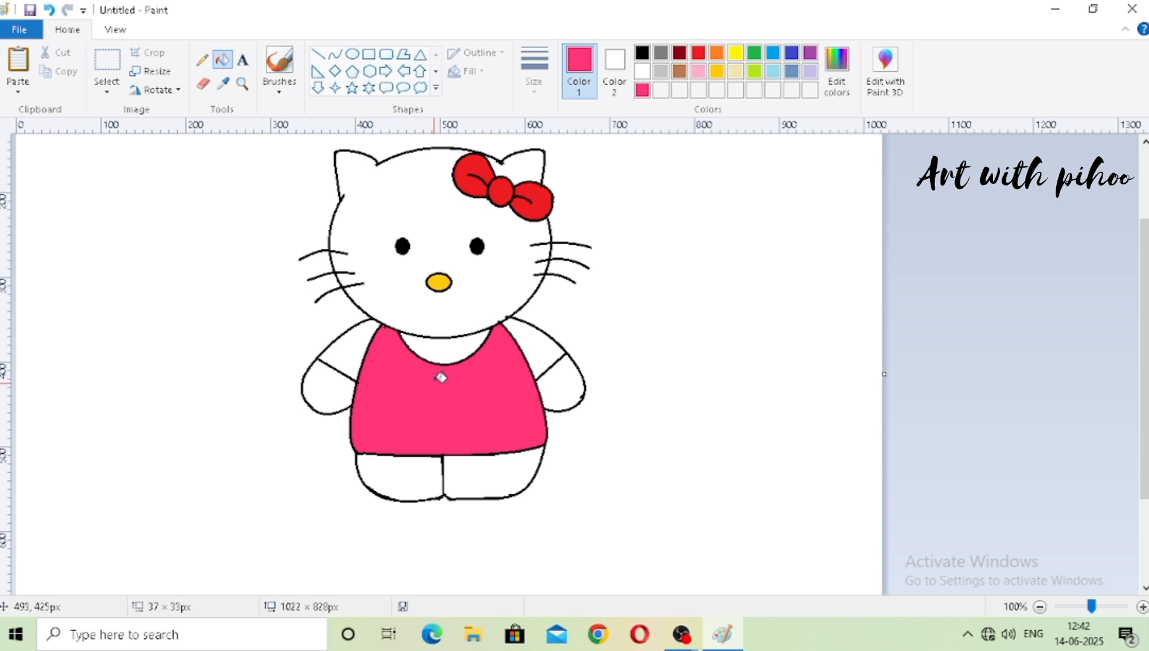
{"action": "left_click", "coordinate": [836, 69]}
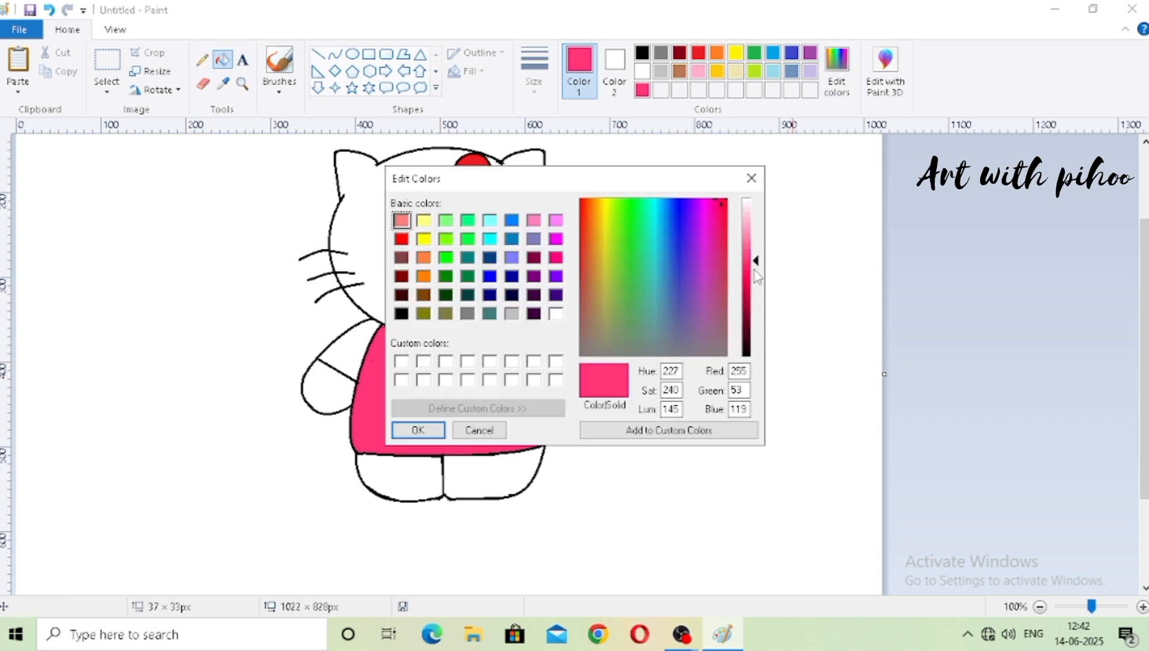
{"action": "left_click", "coordinate": [747, 282]}
{"action": "left_click", "coordinate": [418, 430]}
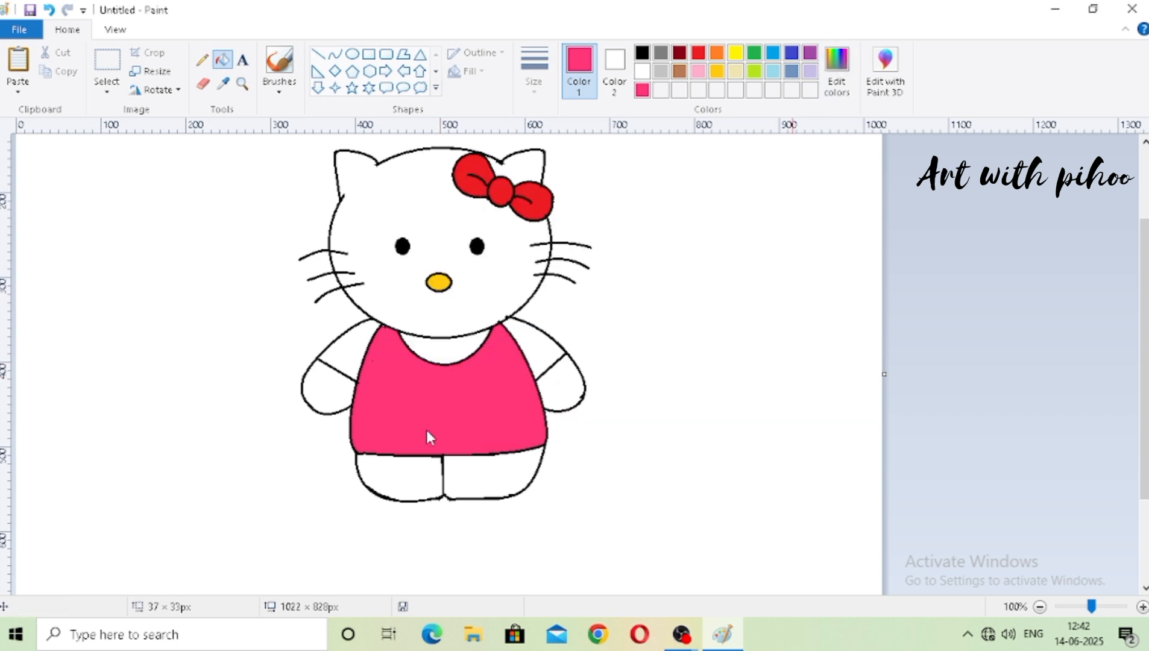
{"action": "left_click", "coordinate": [458, 345]}
{"action": "left_click", "coordinate": [349, 339]}
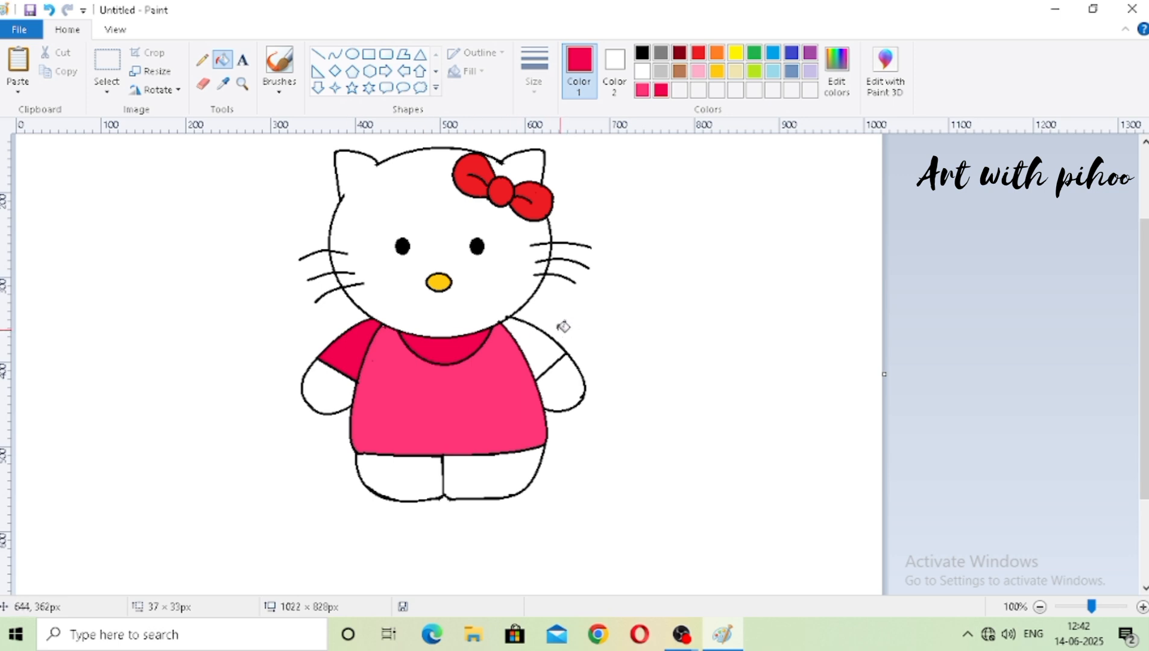
{"action": "left_click", "coordinate": [552, 340]}
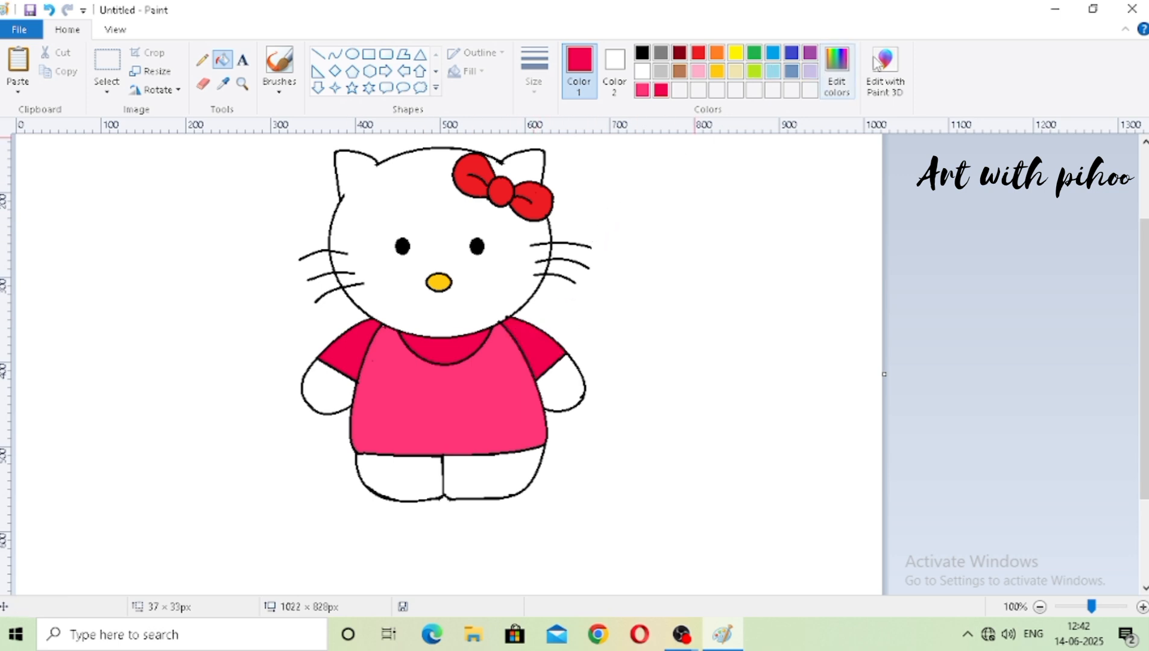
Recolour the shirt body with a lighter custom pink, RGB 255, 157, 189.
{"action": "left_click", "coordinate": [836, 70]}
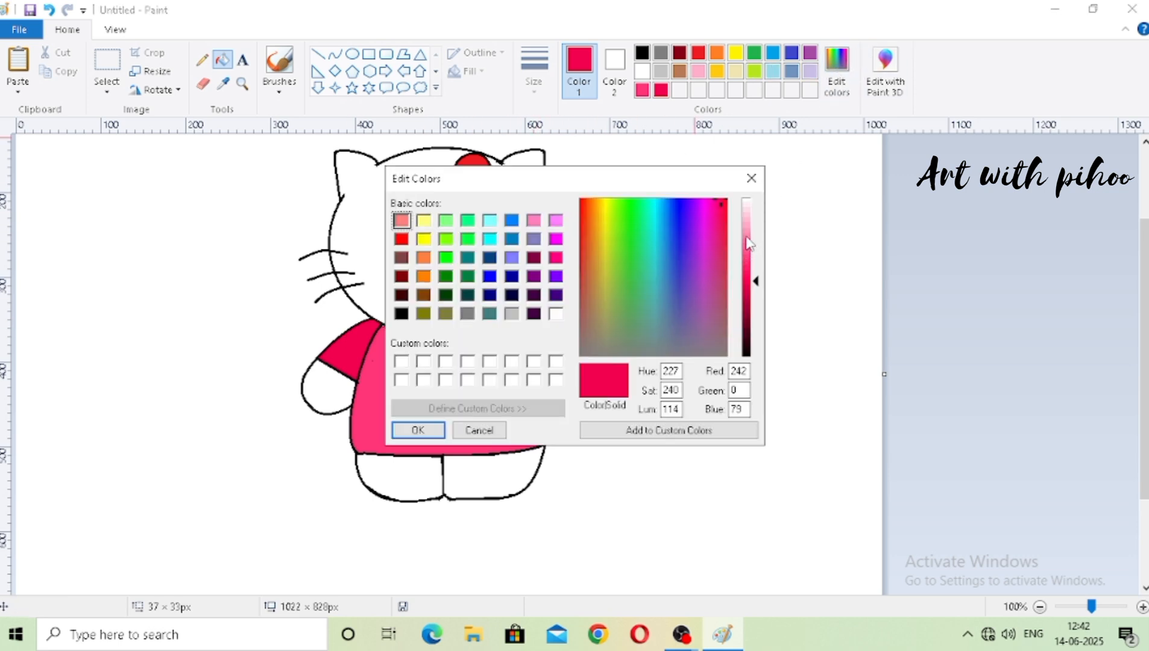
{"action": "left_click", "coordinate": [749, 243]}
{"action": "left_click", "coordinate": [452, 432]}
{"action": "left_click", "coordinate": [460, 396]}
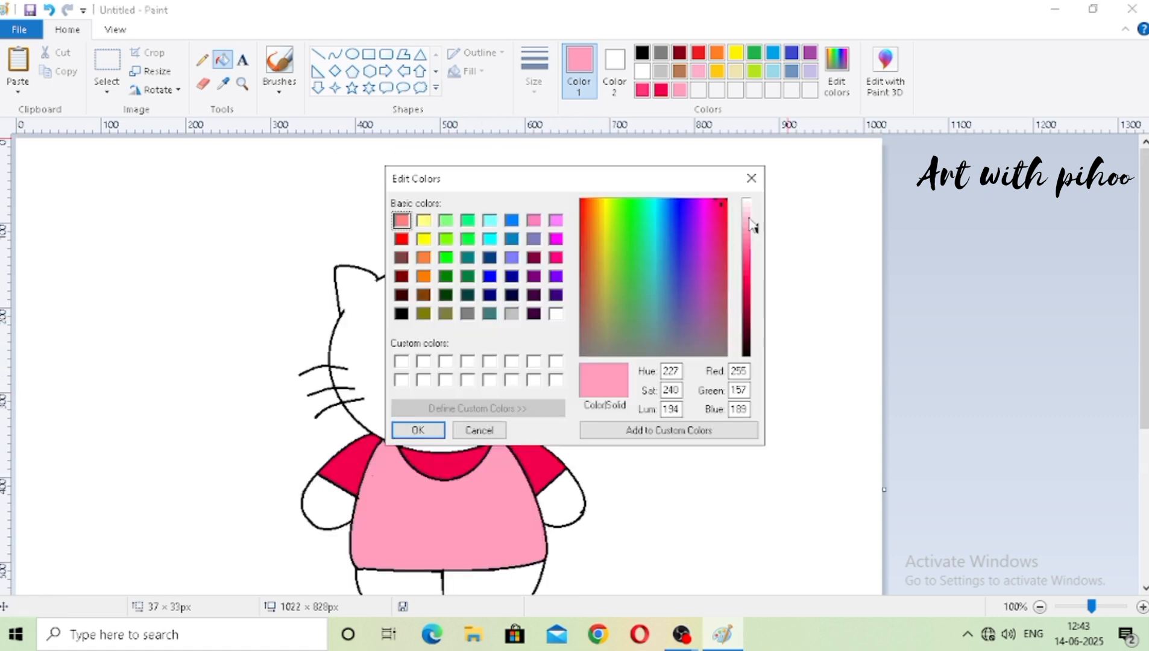
Mix a paler pink, RGB 255, 196, 215, and fill the background around the cat with it.
{"action": "left_click_drag", "start_coordinate": [751, 223], "coordinate": [753, 218]}
{"action": "left_click", "coordinate": [418, 430]}
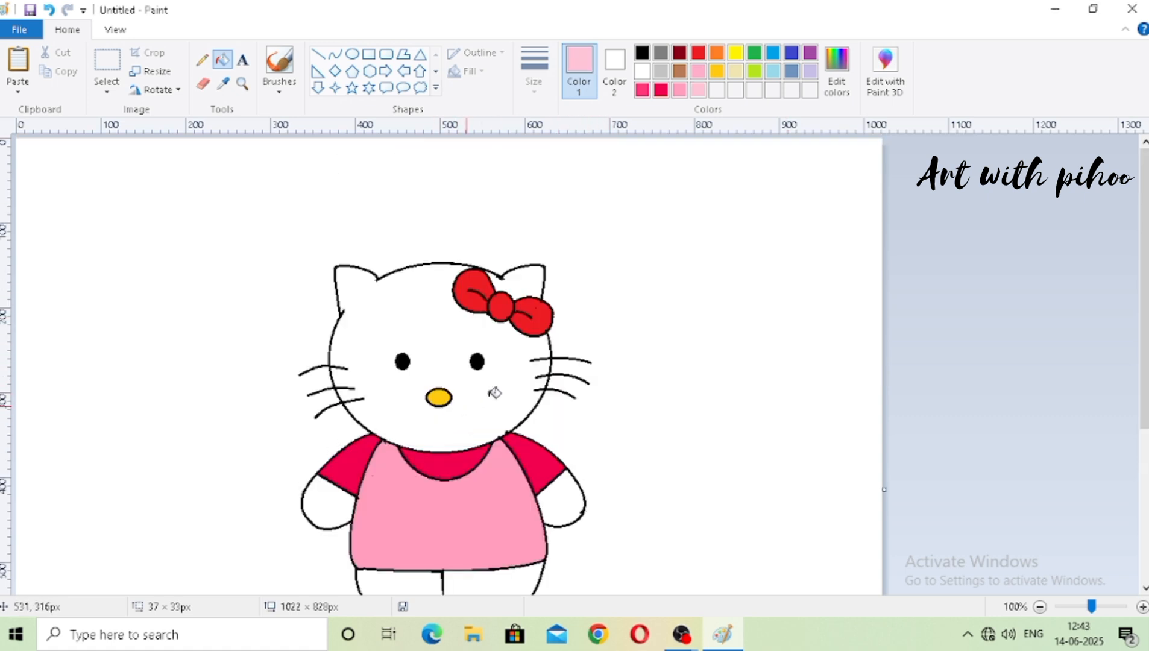
{"action": "left_click", "coordinate": [658, 297]}
{"action": "scroll", "coordinate": [639, 314], "scroll_direction": "down", "scroll_amount": 4}
{"action": "scroll", "coordinate": [637, 316], "scroll_direction": "up", "scroll_amount": 2}
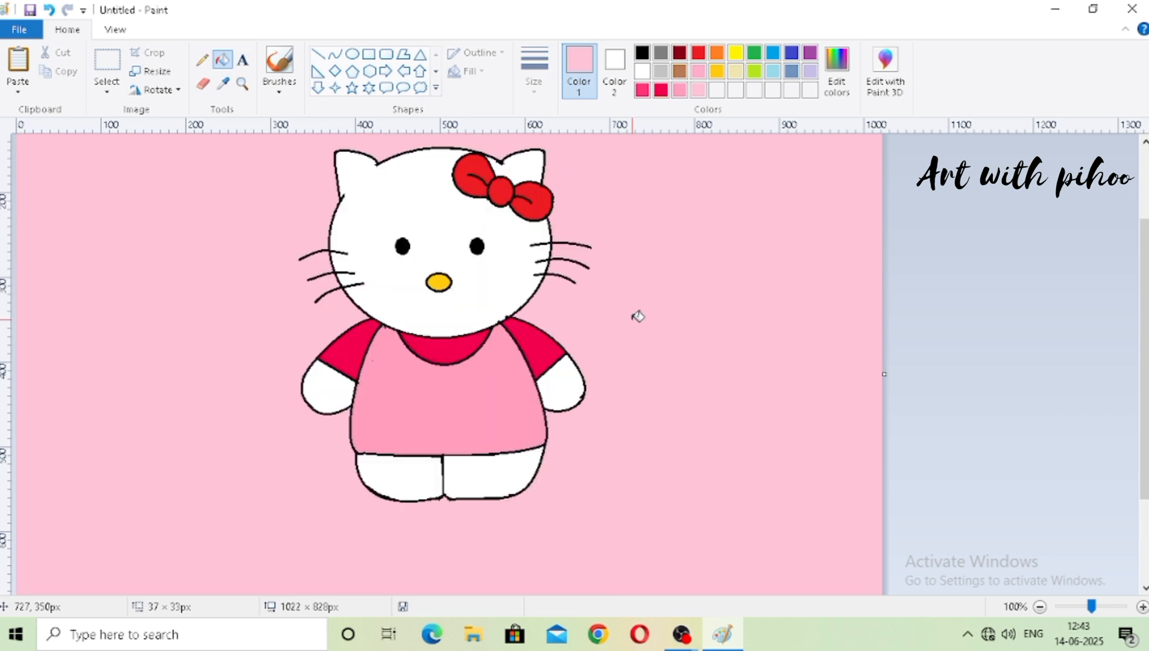
Set up the Heart shape with a filled interior, using custom pink RGB 255, 164, 193 for both outline and fill.
{"action": "scroll", "coordinate": [638, 316], "scroll_direction": "up", "scroll_amount": 2}
{"action": "left_click", "coordinate": [436, 88]}
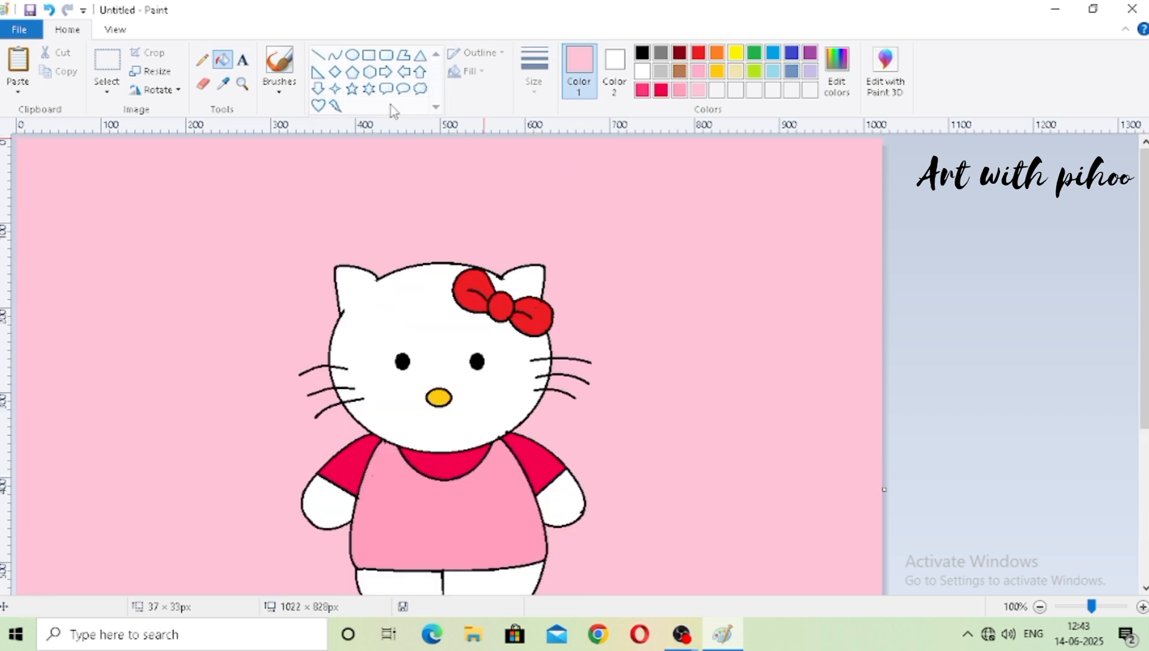
{"action": "left_click", "coordinate": [317, 106]}
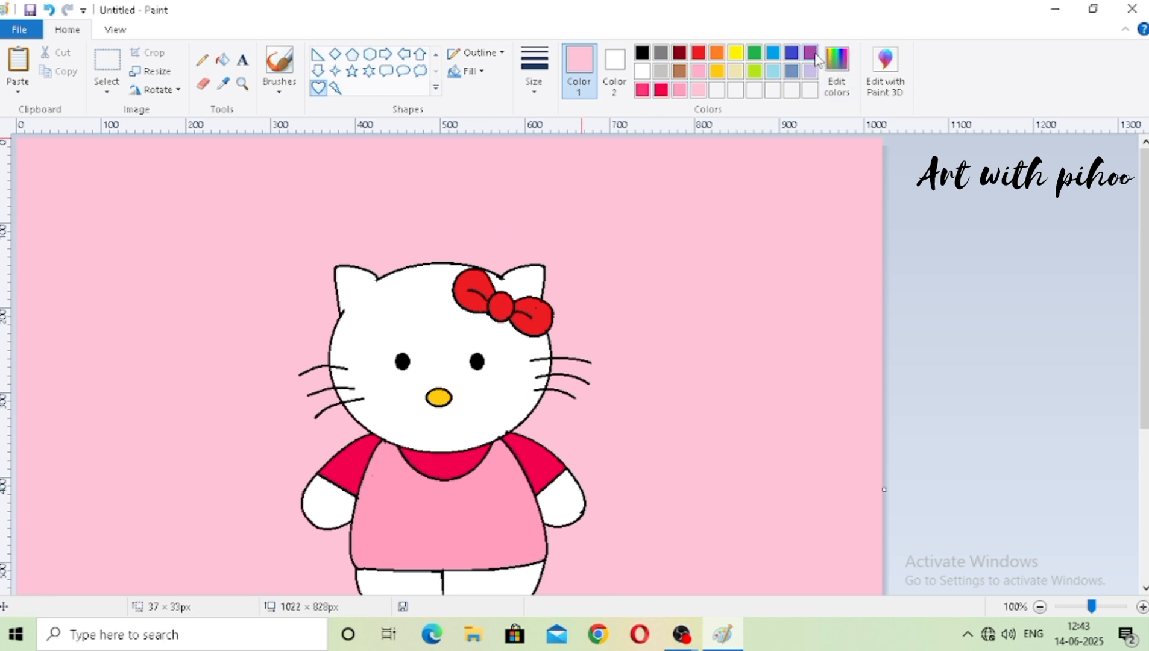
{"action": "left_click", "coordinate": [847, 69]}
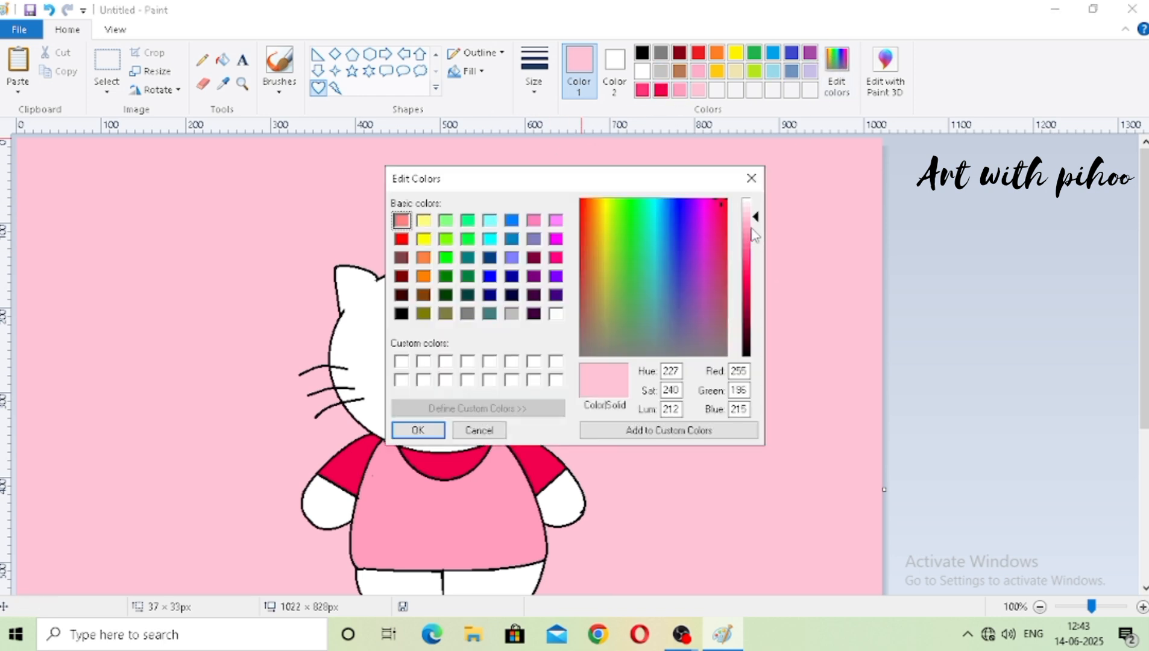
{"action": "left_click", "coordinate": [753, 228]}
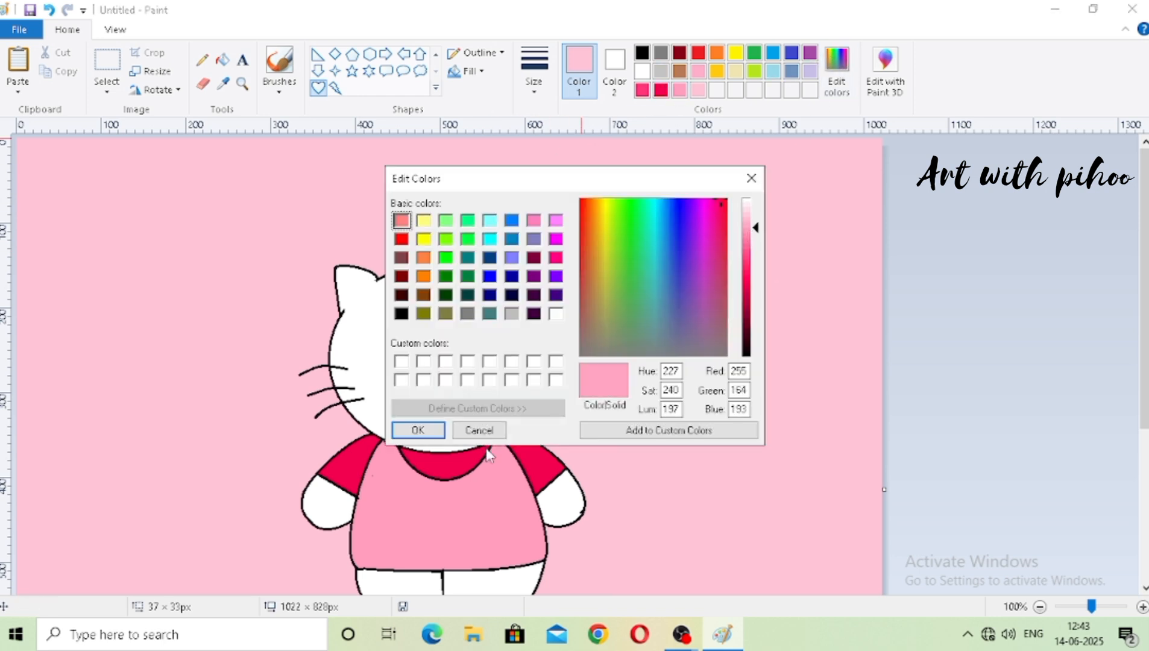
{"action": "left_click", "coordinate": [615, 66]}
{"action": "left_click", "coordinate": [717, 91]}
{"action": "left_click", "coordinate": [467, 71]}
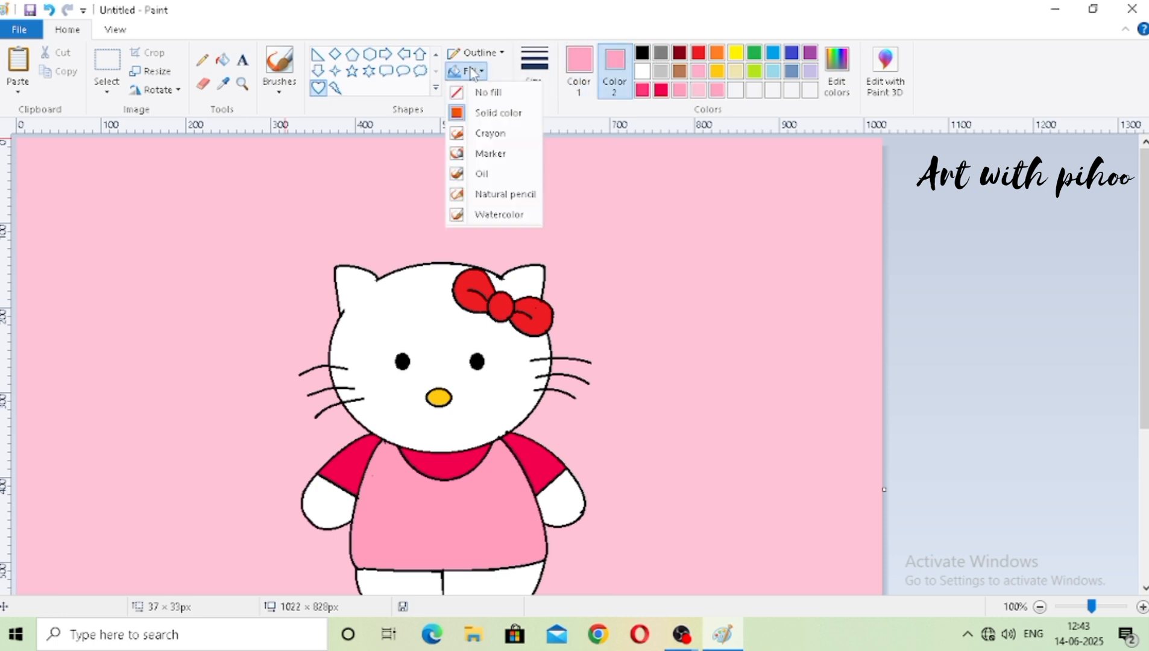
{"action": "left_click", "coordinate": [490, 132]}
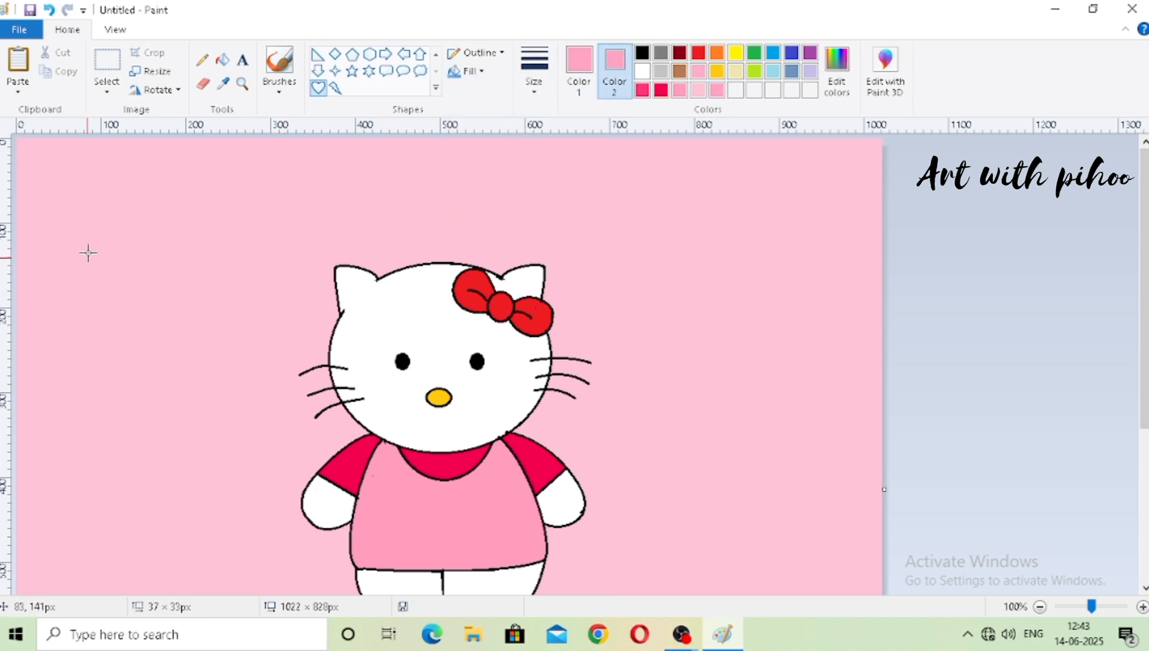
Draw three small hearts above the head, including ones about 58 × 41 px and 48 × 34 px, and one about 76 × 58 px beside the right whiskers.
{"action": "left_click_drag", "start_coordinate": [103, 228], "coordinate": [153, 263]}
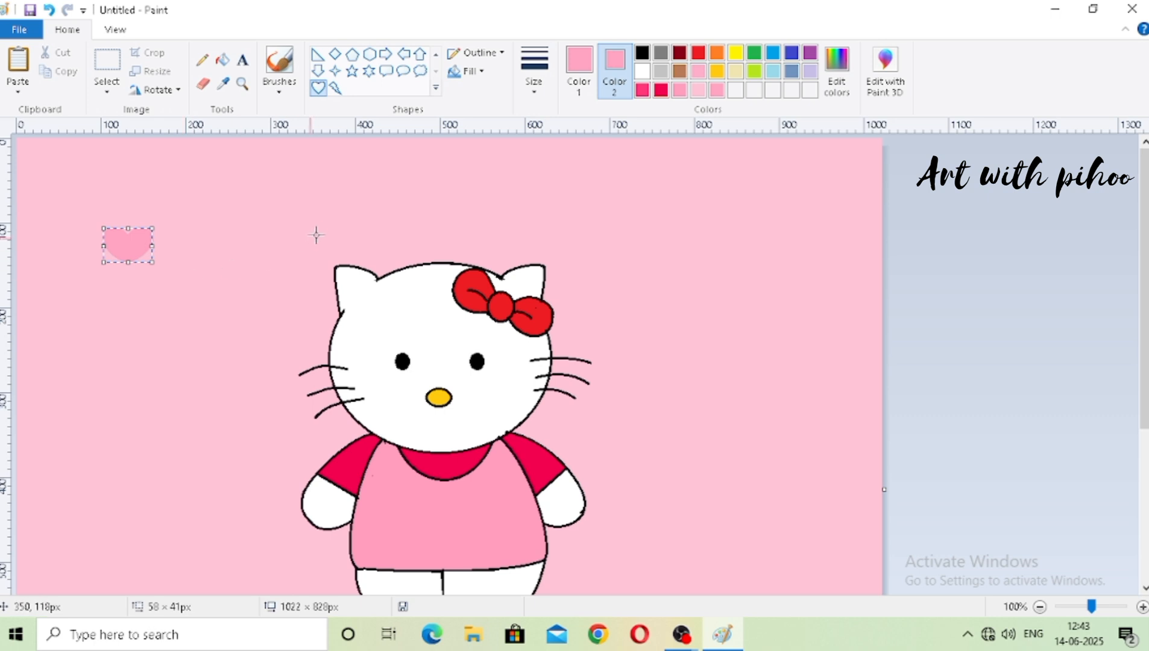
{"action": "mouse_move", "coordinate": [291, 211]}
{"action": "left_mouse_down"}
{"action": "mouse_move", "coordinate": [332, 244]}
{"action": "mouse_move", "coordinate": [425, 248]}
{"action": "mouse_move", "coordinate": [434, 263]}
{"action": "left_mouse_up"}
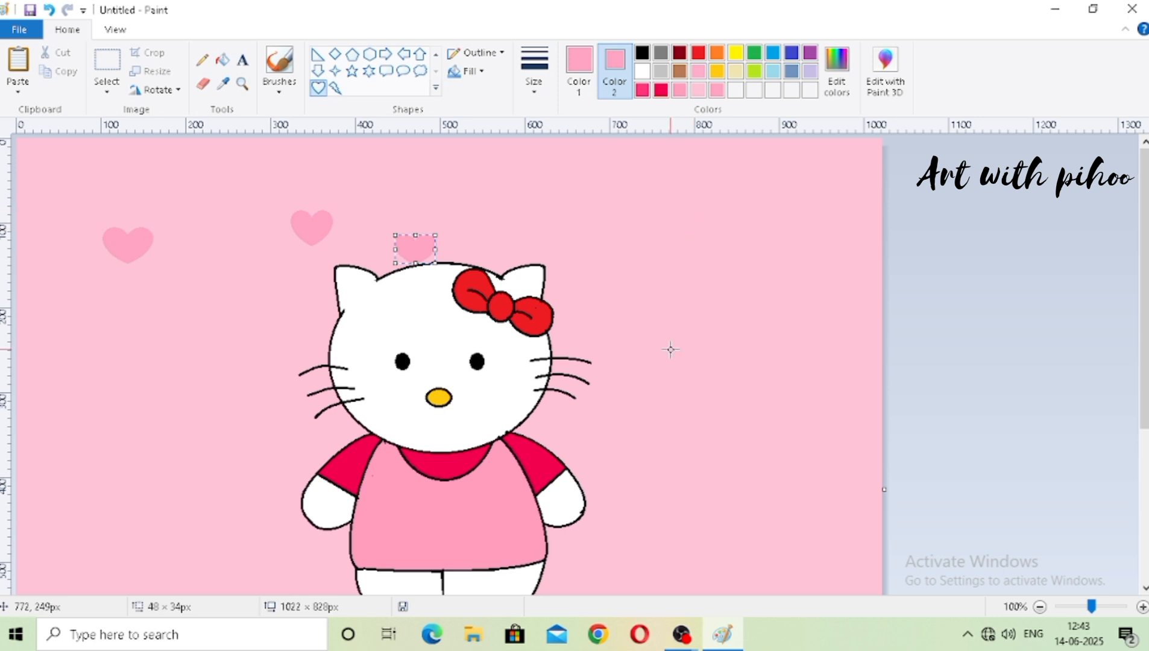
{"action": "left_click_drag", "start_coordinate": [670, 349], "coordinate": [734, 398]}
{"action": "scroll", "coordinate": [574, 368], "scroll_direction": "down", "scroll_amount": 2}
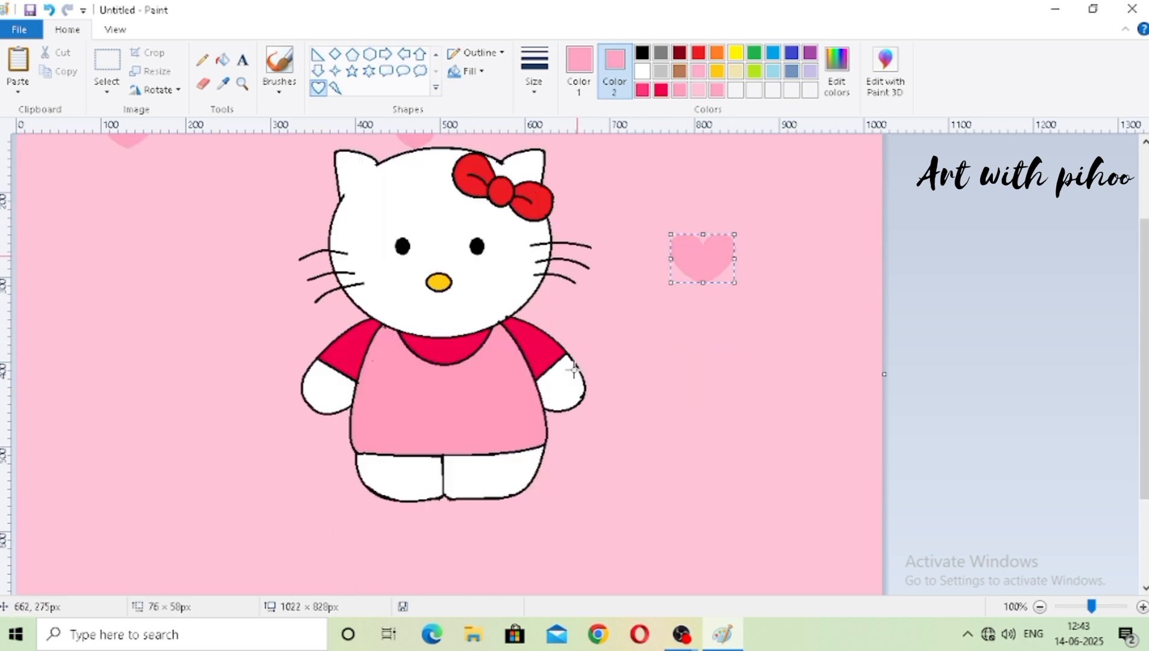
Draw three hearts on the left of the cat, about 37 × 32 px, 76 × 61 px beside the hand, and 63 × 35 px below.
{"action": "left_click_drag", "start_coordinate": [112, 307], "coordinate": [144, 335]}
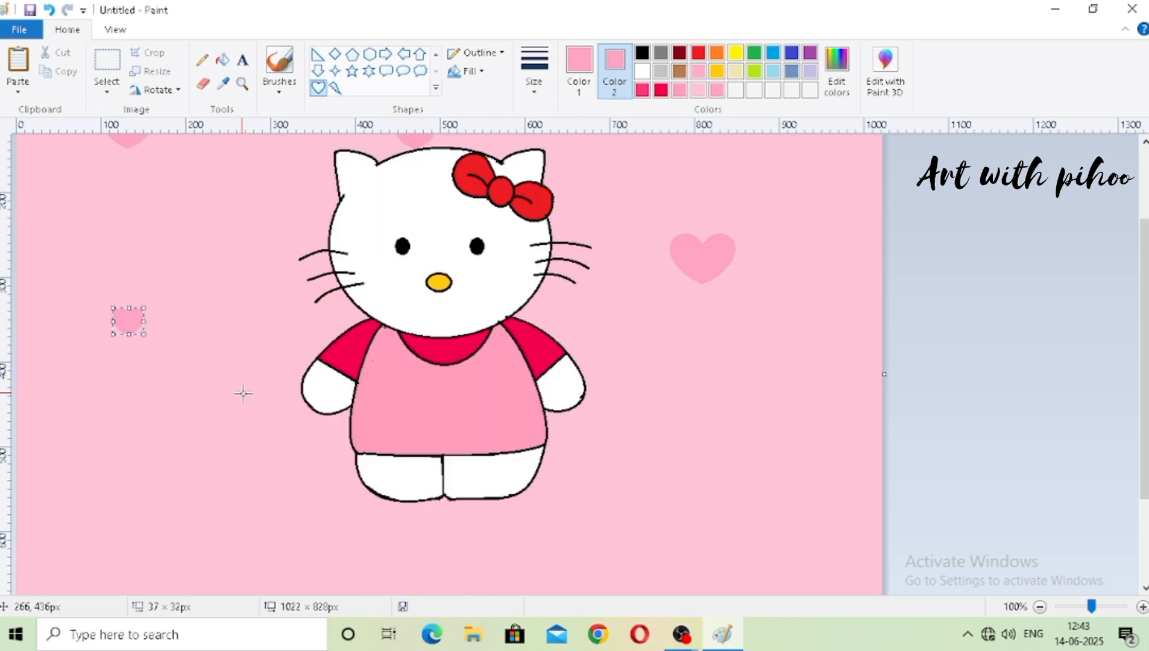
{"action": "left_click_drag", "start_coordinate": [235, 363], "coordinate": [302, 415]}
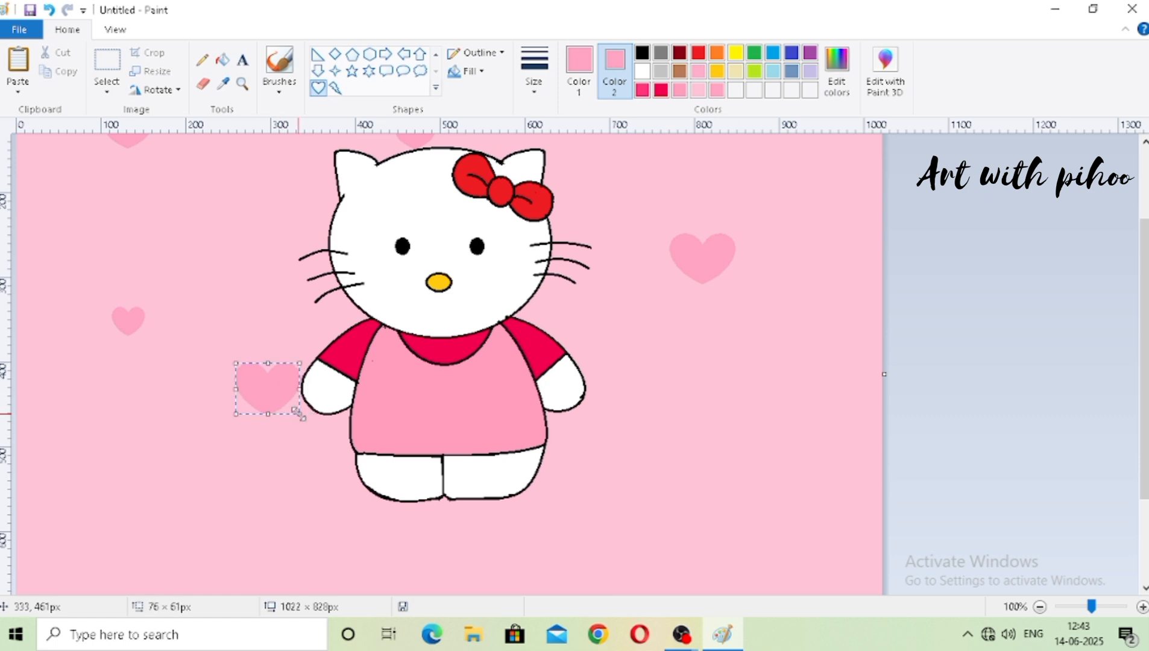
{"action": "scroll", "coordinate": [295, 507], "scroll_direction": "down", "scroll_amount": 2}
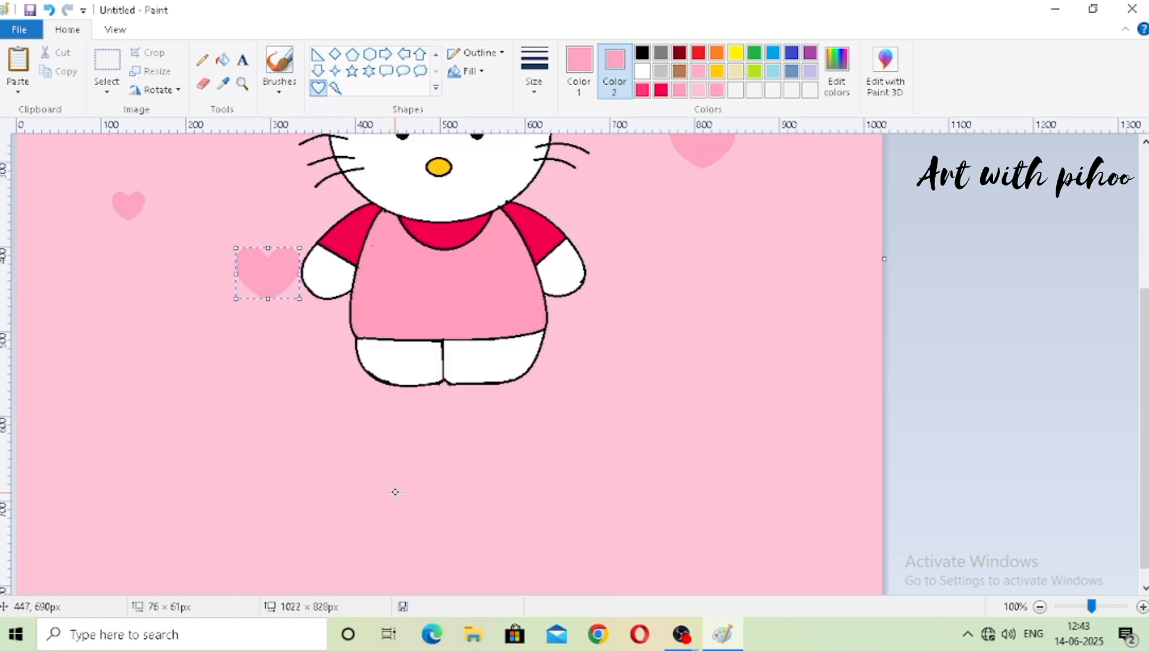
{"action": "left_click_drag", "start_coordinate": [191, 416], "coordinate": [244, 444]}
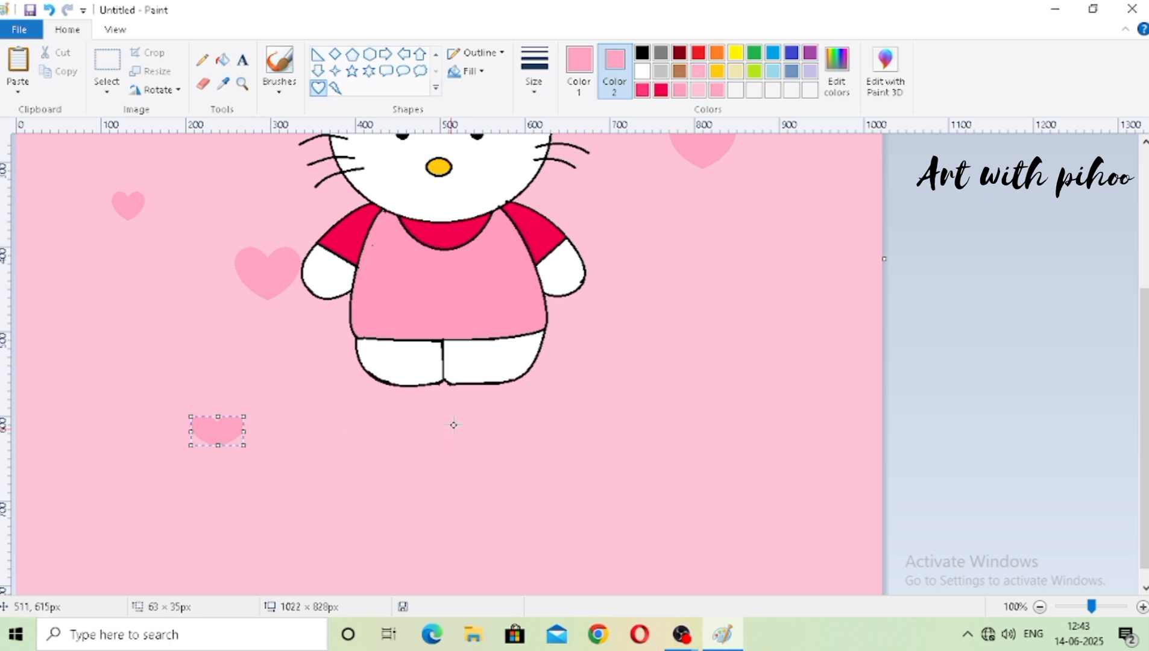
Draw a flat filled ellipse about 204 × 20 px directly beneath the cat's feet as a shadow.
{"action": "scroll", "coordinate": [454, 425], "scroll_direction": "up", "scroll_amount": 2}
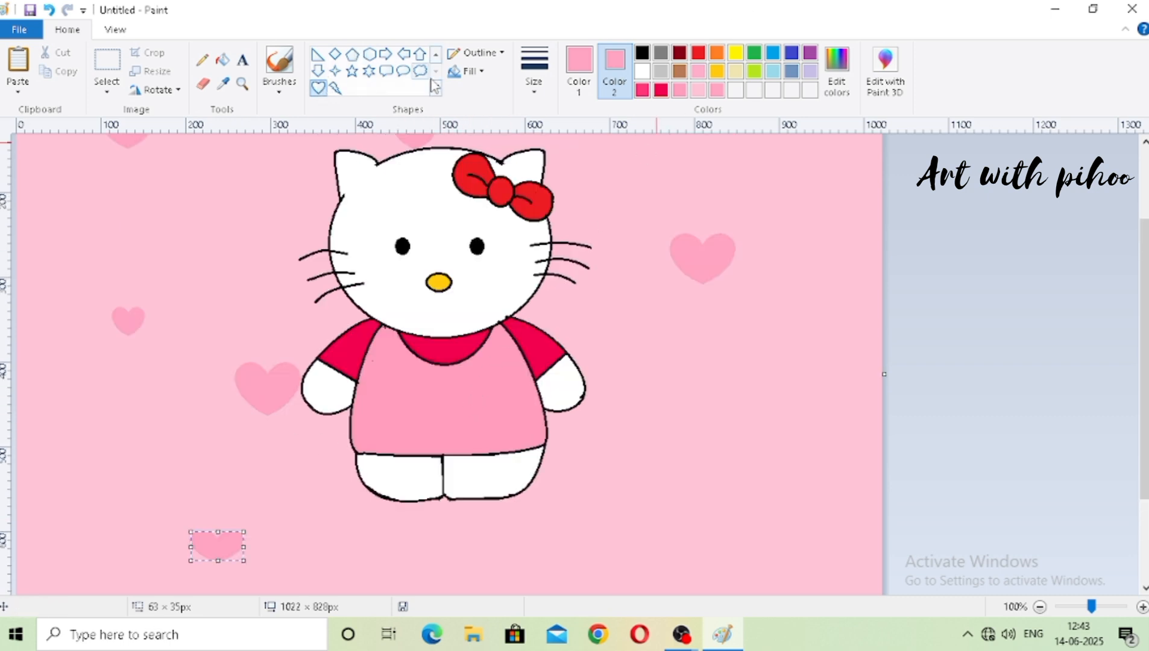
{"action": "left_click", "coordinate": [436, 57]}
{"action": "left_click", "coordinate": [352, 56]}
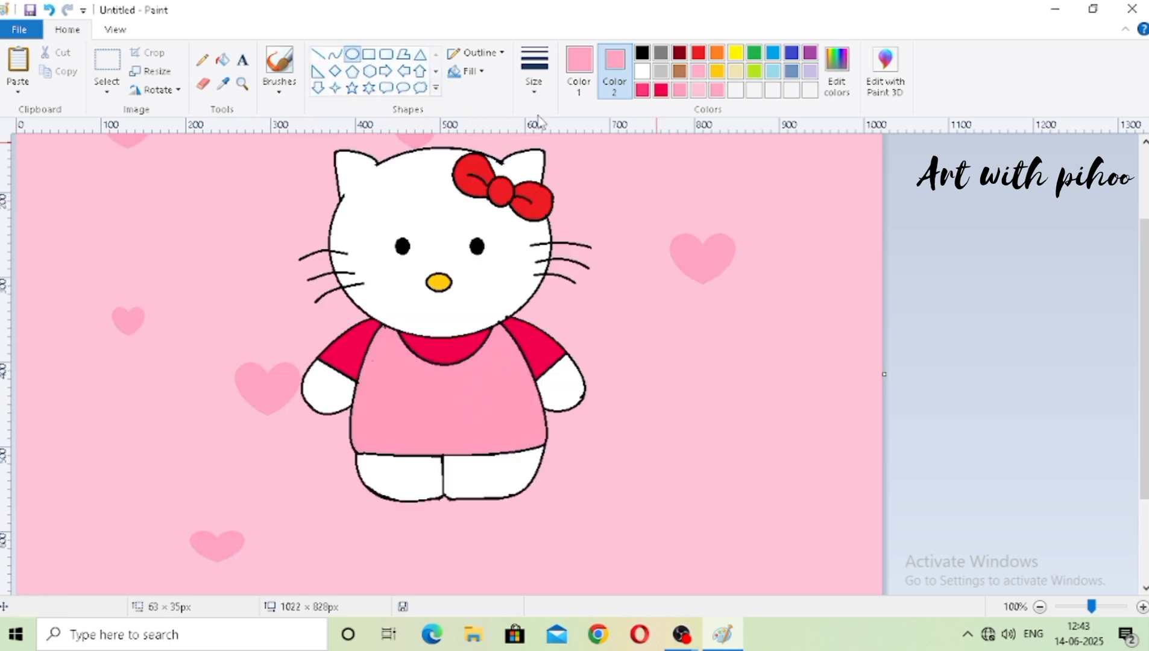
{"action": "scroll", "coordinate": [537, 115], "scroll_direction": "down", "scroll_amount": 1}
{"action": "scroll", "coordinate": [483, 241], "scroll_direction": "down", "scroll_amount": 2}
{"action": "left_click_drag", "start_coordinate": [366, 364], "coordinate": [539, 382]}
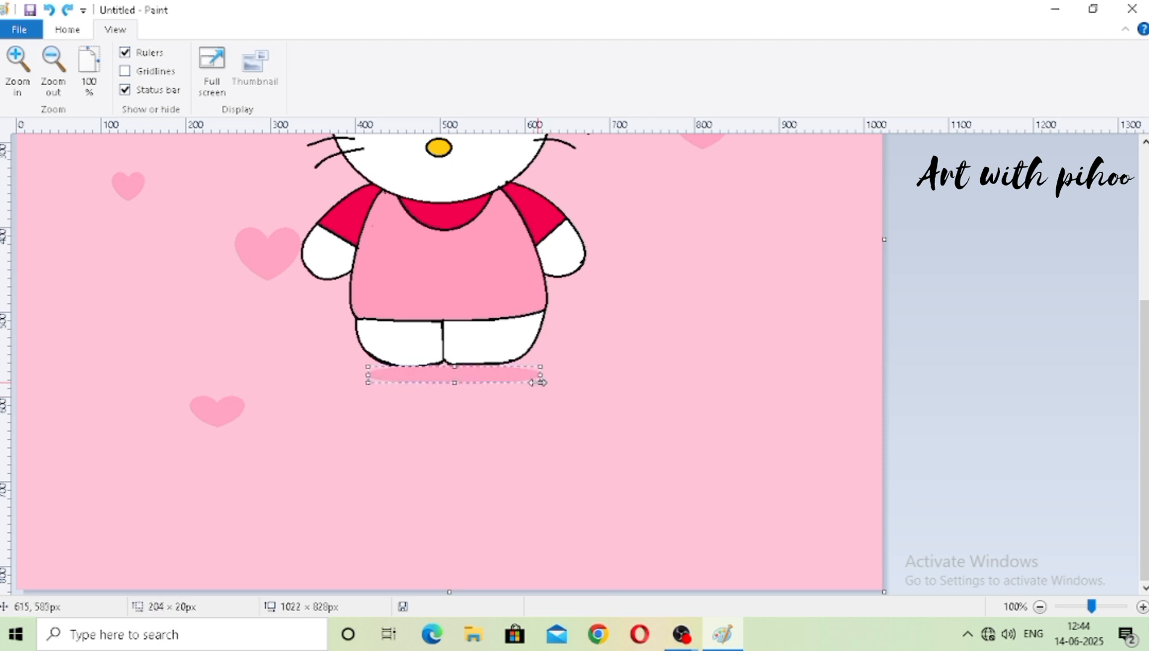
Nudge the shadow ellipse slightly left and down to sit under the feet, and commit its placement.
{"action": "key", "text": "Left"}
{"action": "key", "text": "Left"}
{"action": "key", "text": "Left"}
{"action": "key", "text": "Left"}
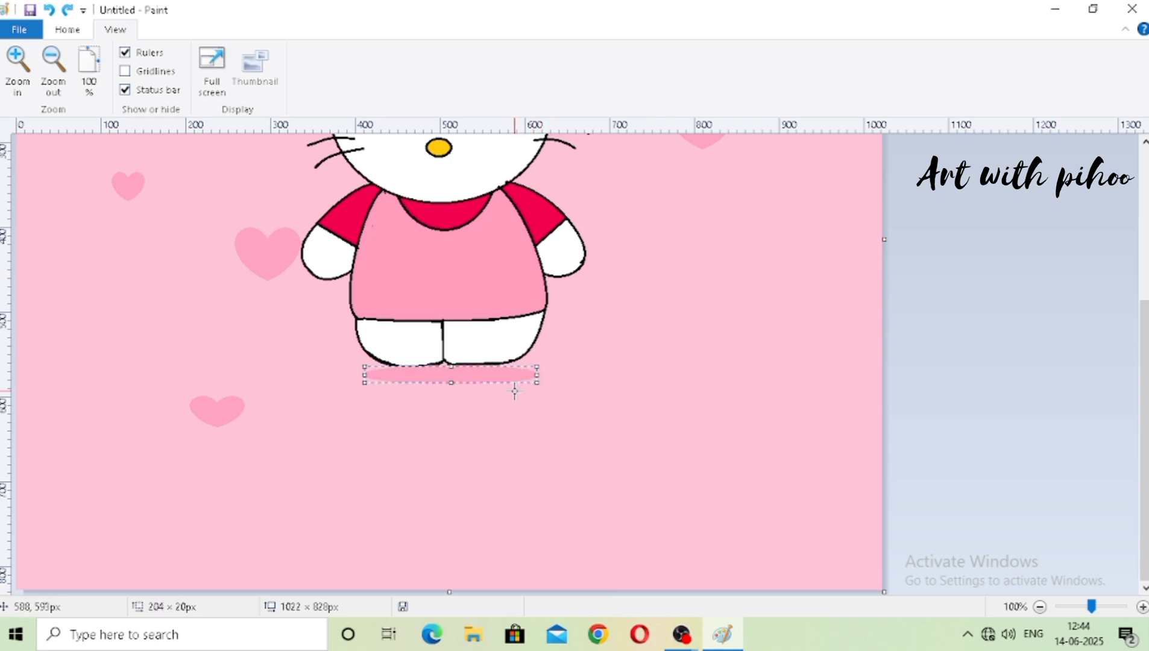
{"action": "key", "text": "Down"}
{"action": "key", "text": "Down"}
{"action": "key", "text": "Down"}
{"action": "left_click", "coordinate": [595, 431]}
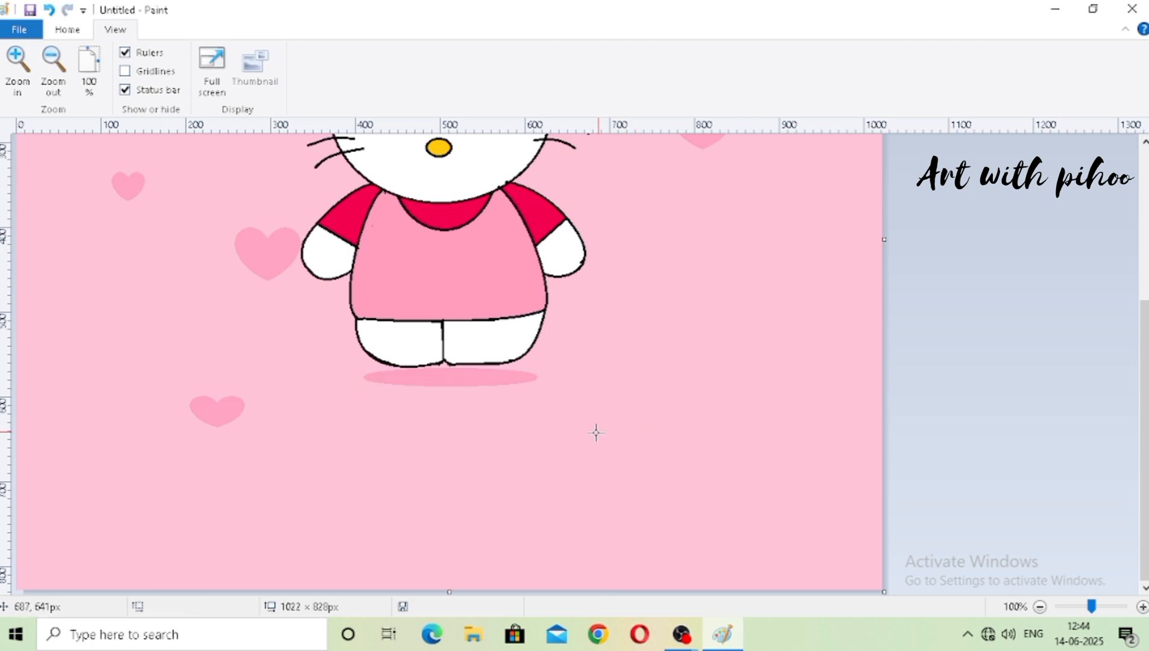
Draw a large heart to the lower right of the feet and another about 75 × 55 px to the right of the cat's hand.
{"action": "scroll", "coordinate": [594, 431], "scroll_direction": "up", "scroll_amount": 5}
{"action": "scroll", "coordinate": [593, 432], "scroll_direction": "down", "scroll_amount": 4}
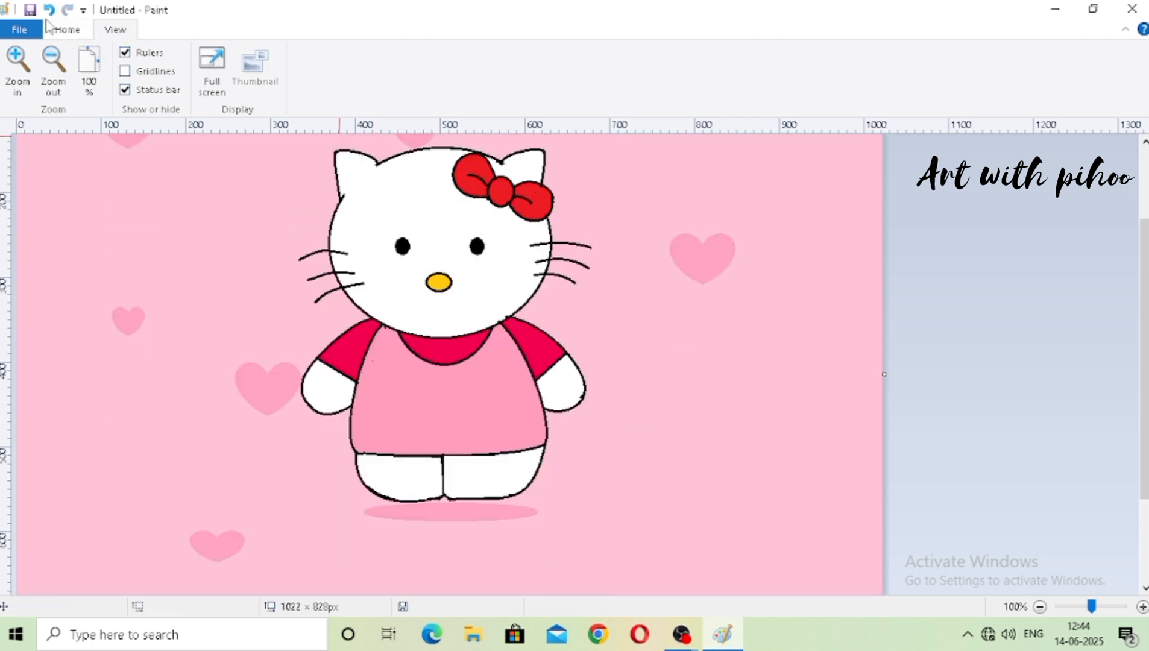
{"action": "left_click", "coordinate": [69, 29]}
{"action": "scroll", "coordinate": [627, 231], "scroll_direction": "up", "scroll_amount": 4}
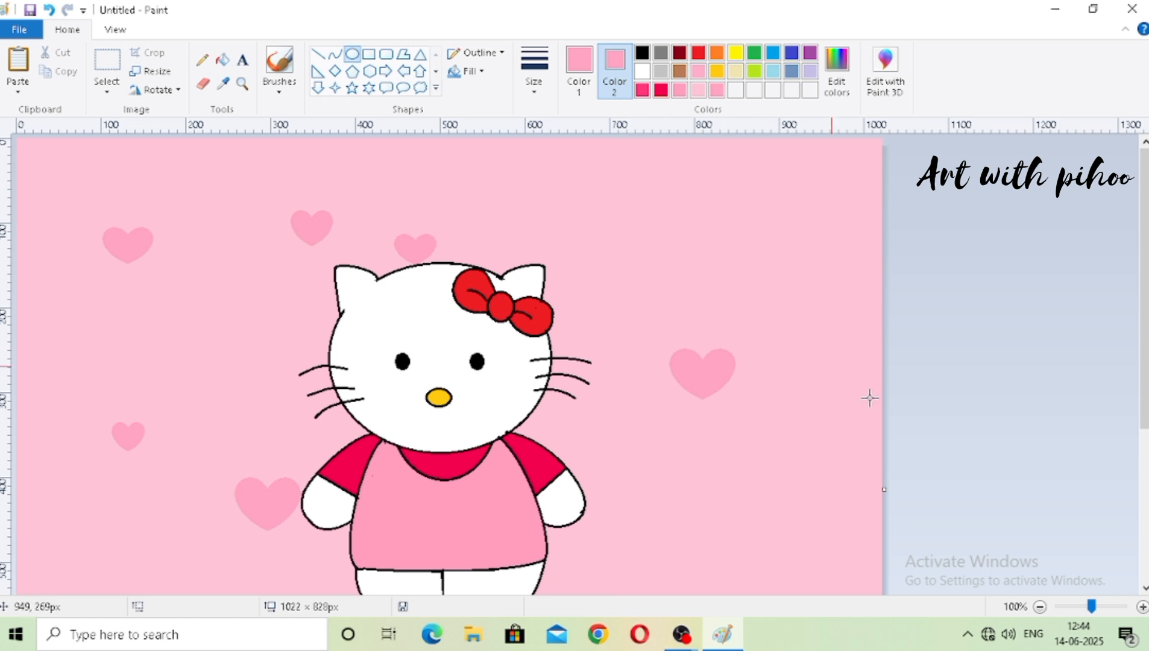
{"action": "left_click", "coordinate": [1040, 606]}
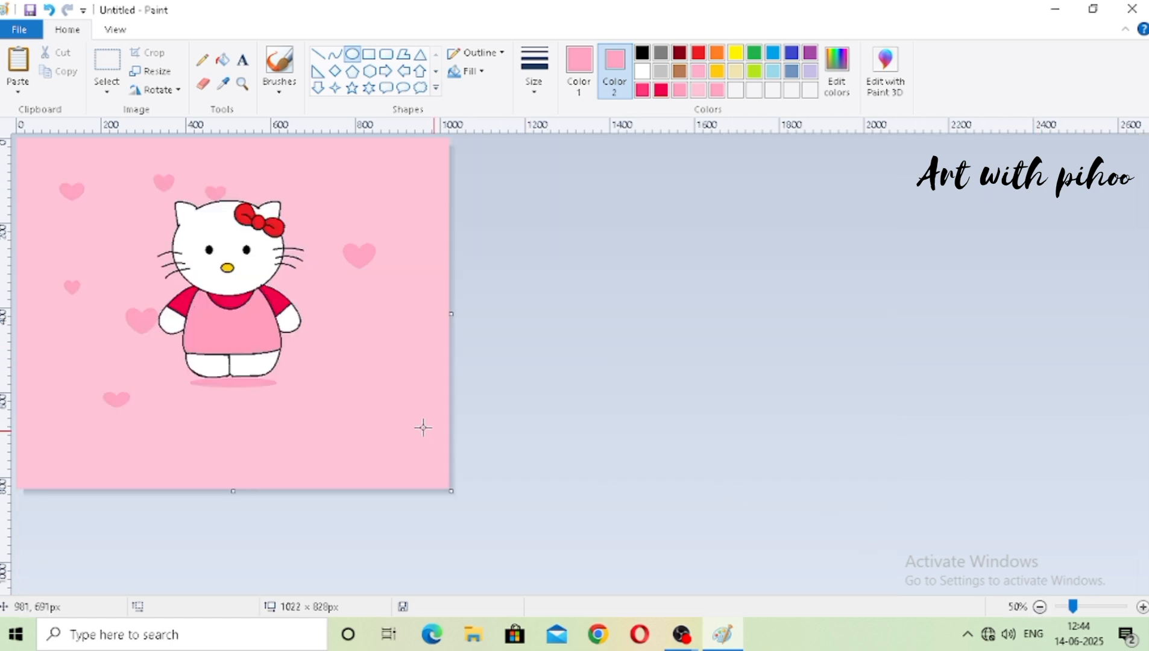
{"action": "left_click", "coordinate": [436, 90]}
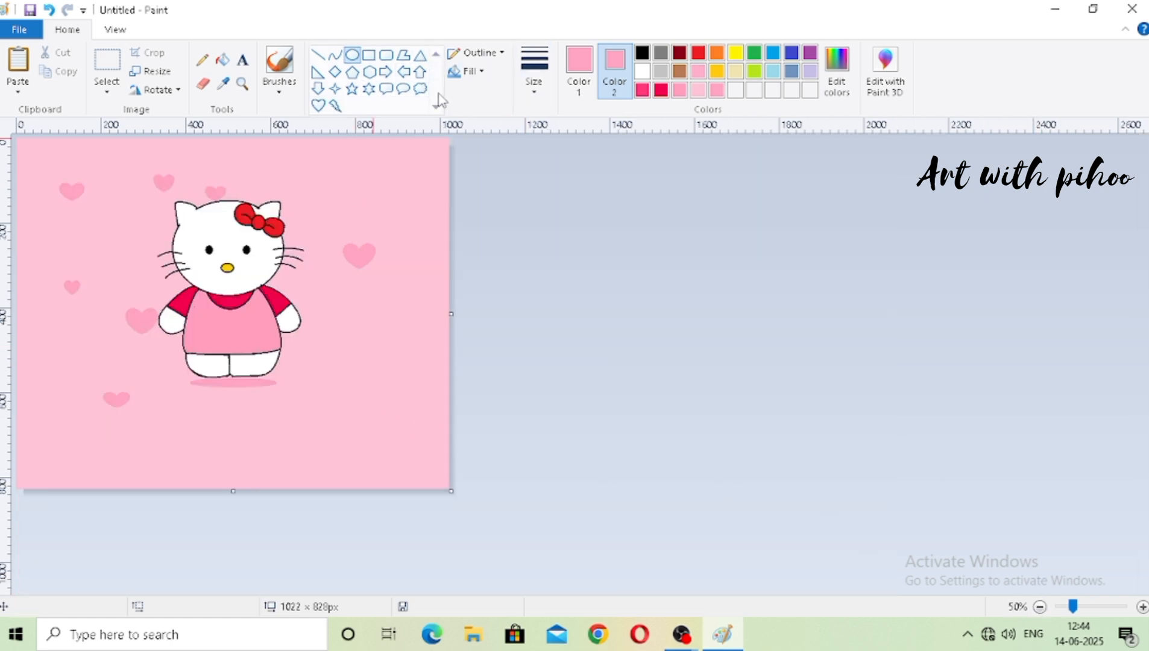
{"action": "left_click", "coordinate": [318, 106]}
{"action": "left_click_drag", "start_coordinate": [309, 398], "coordinate": [361, 433]}
{"action": "left_click_drag", "start_coordinate": [366, 302], "coordinate": [401, 325]}
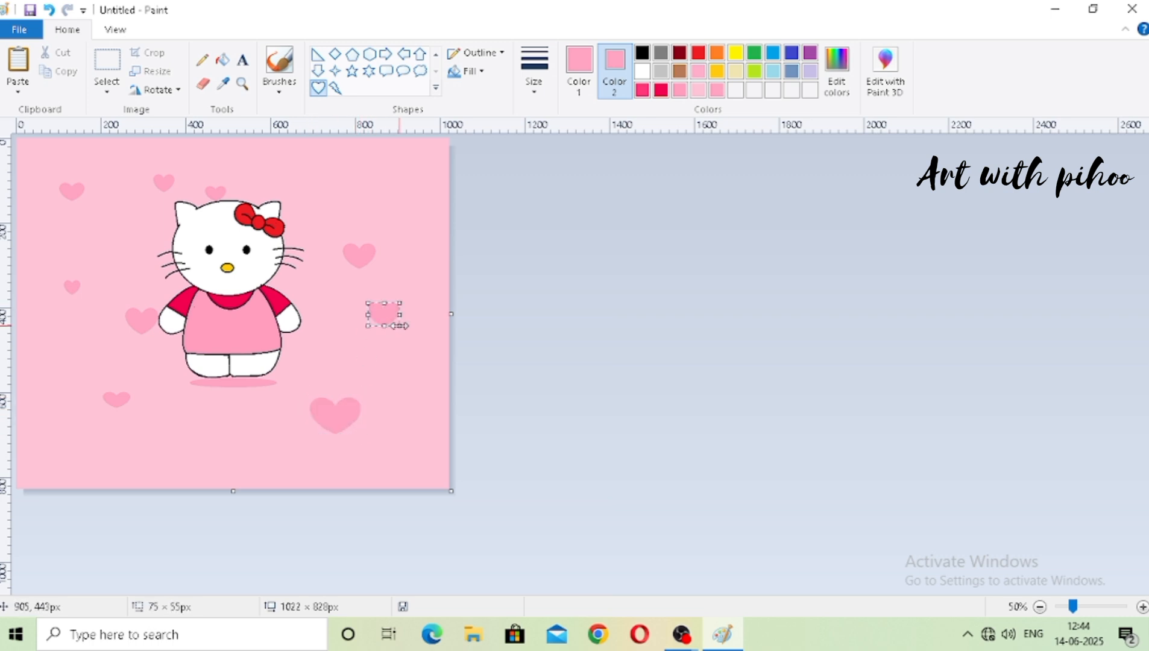
Add two tiny hearts near the canvas's upper edge, one above the bow's right side and one farther right.
{"action": "left_click_drag", "start_coordinate": [301, 171], "coordinate": [322, 182]}
{"action": "left_click_drag", "start_coordinate": [390, 175], "coordinate": [400, 190]}
{"action": "left_click", "coordinate": [425, 304]}
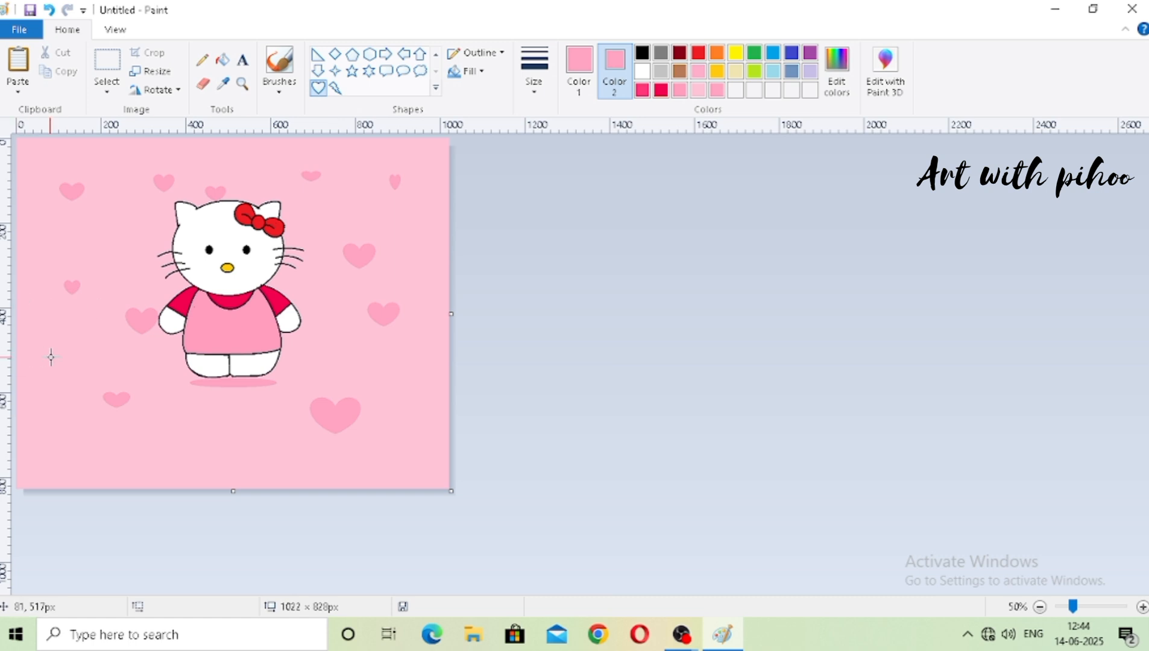